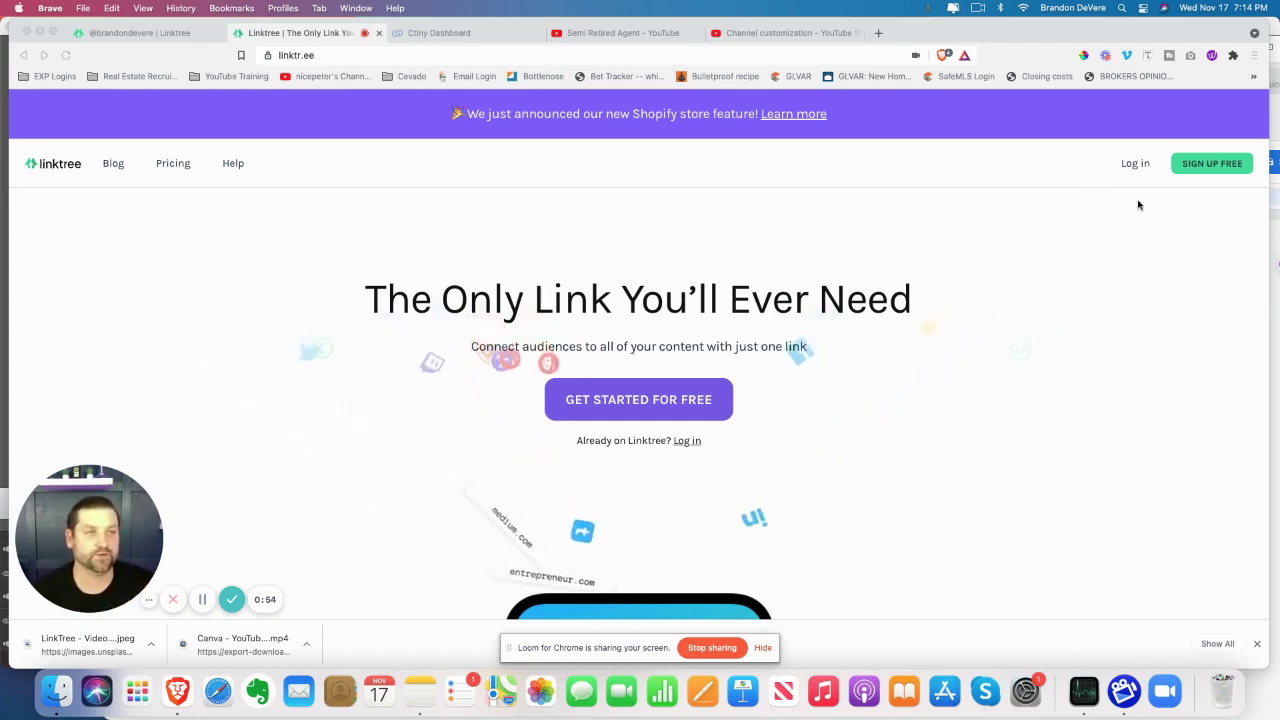
Start a free Linktree sign-up and enter a username, the saved e-mail address and a password
left_click(1205, 168)
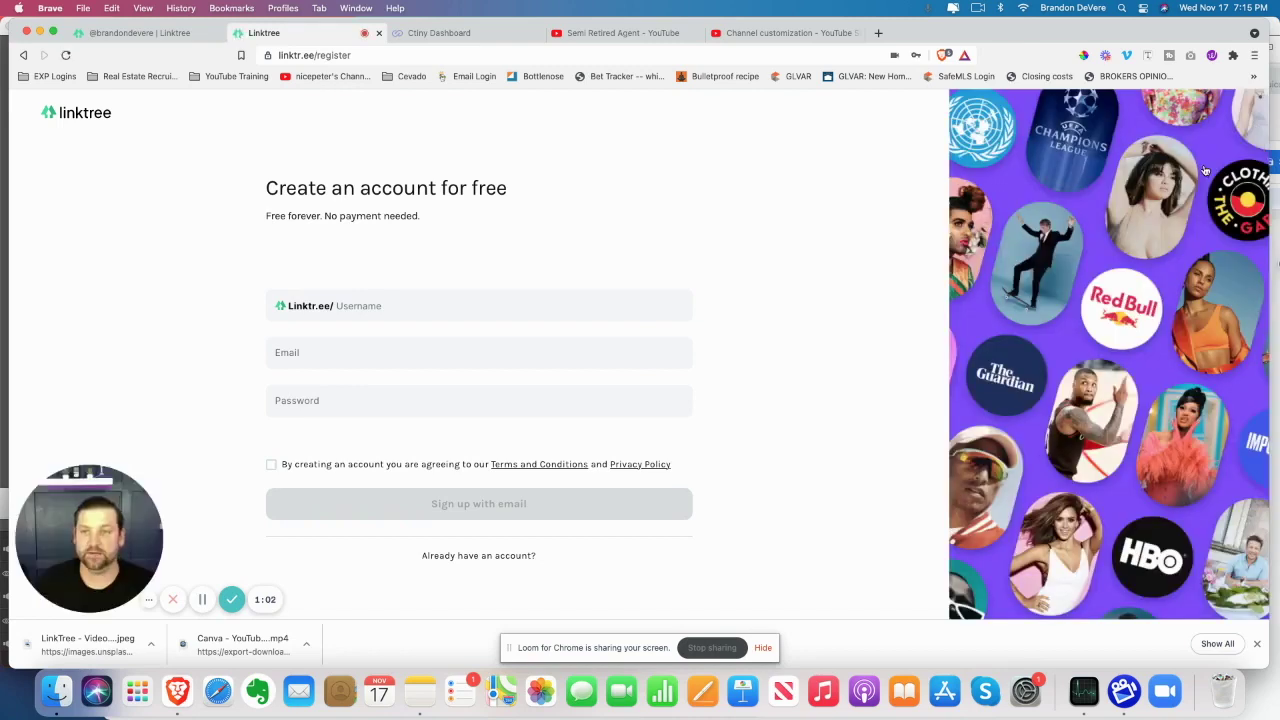
left_click(505, 304)
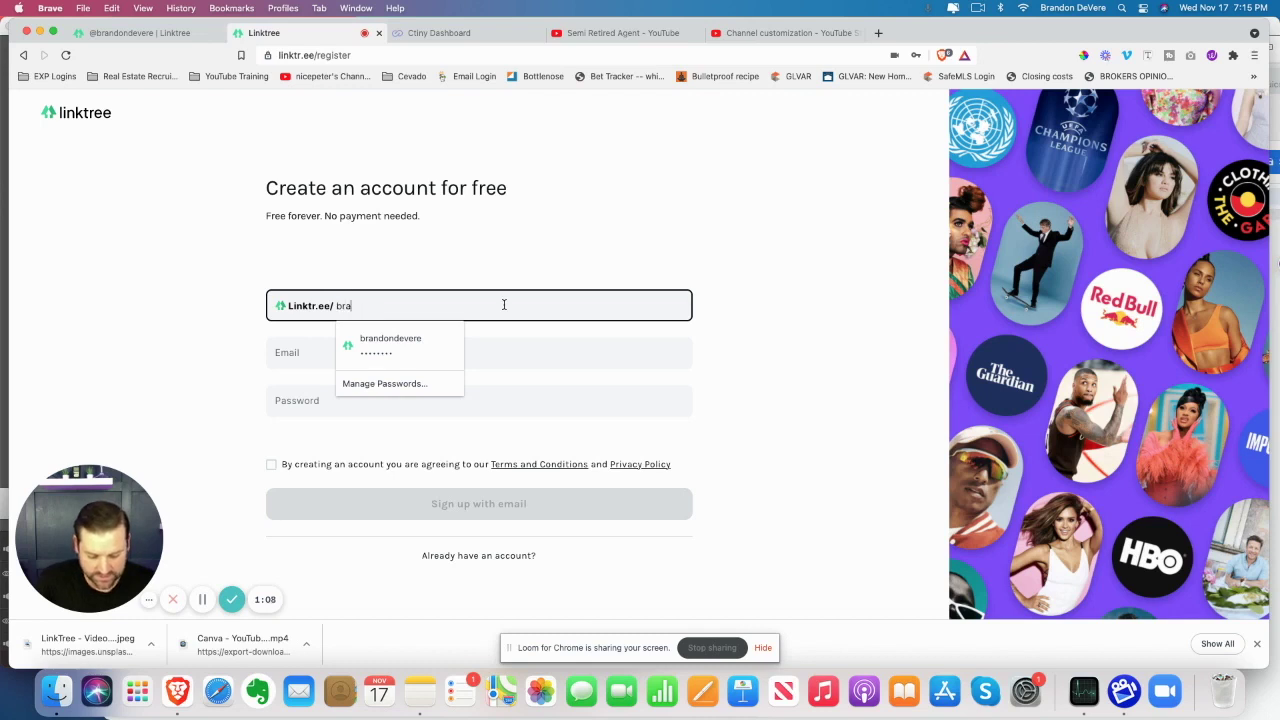
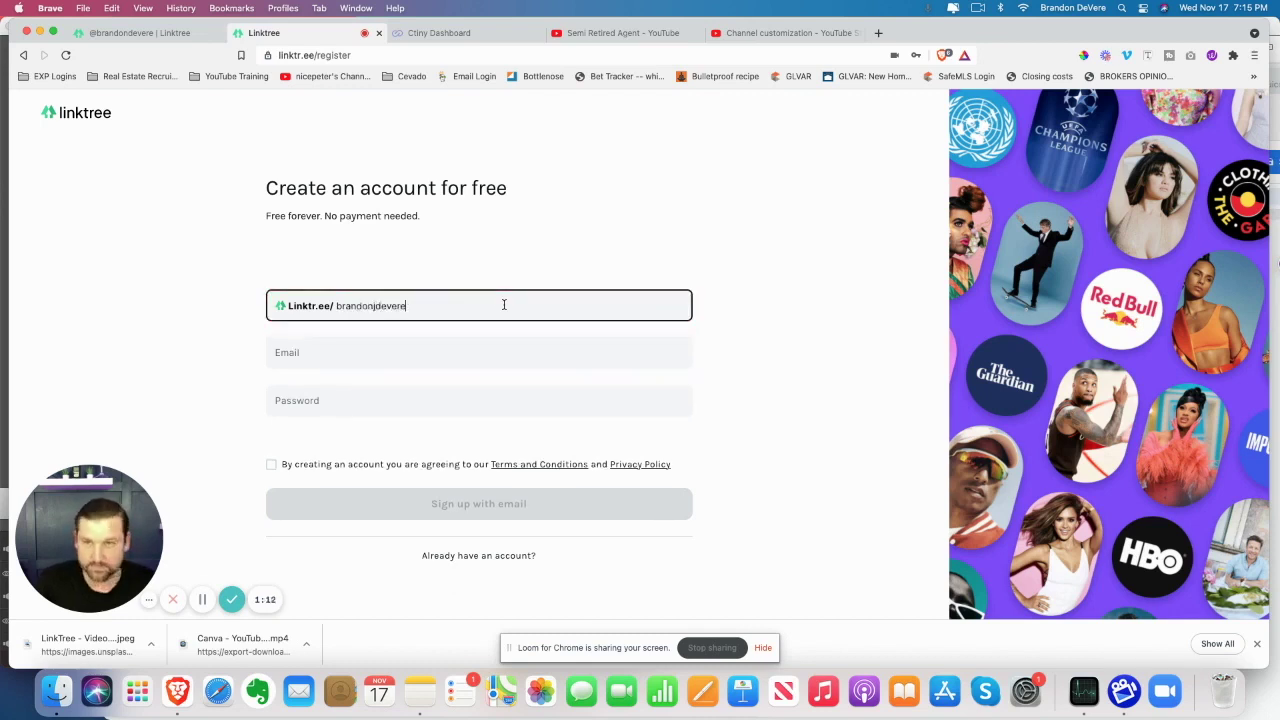
left_click(391, 362)
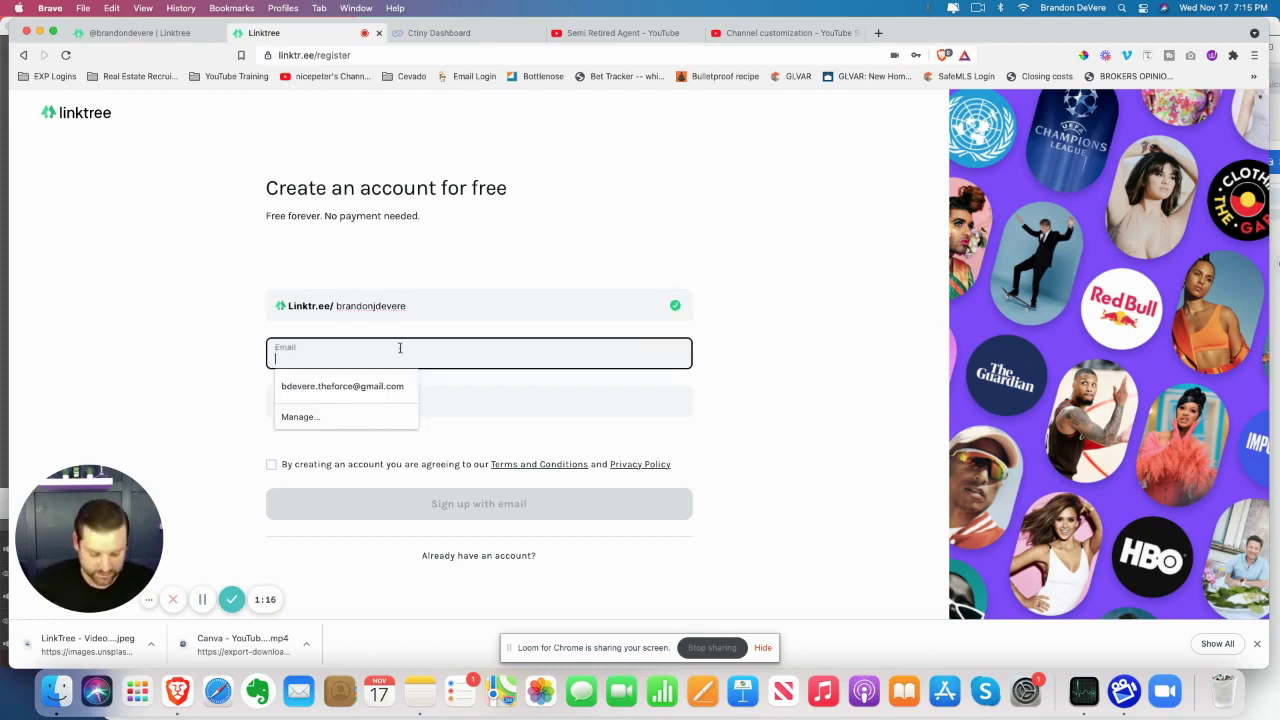
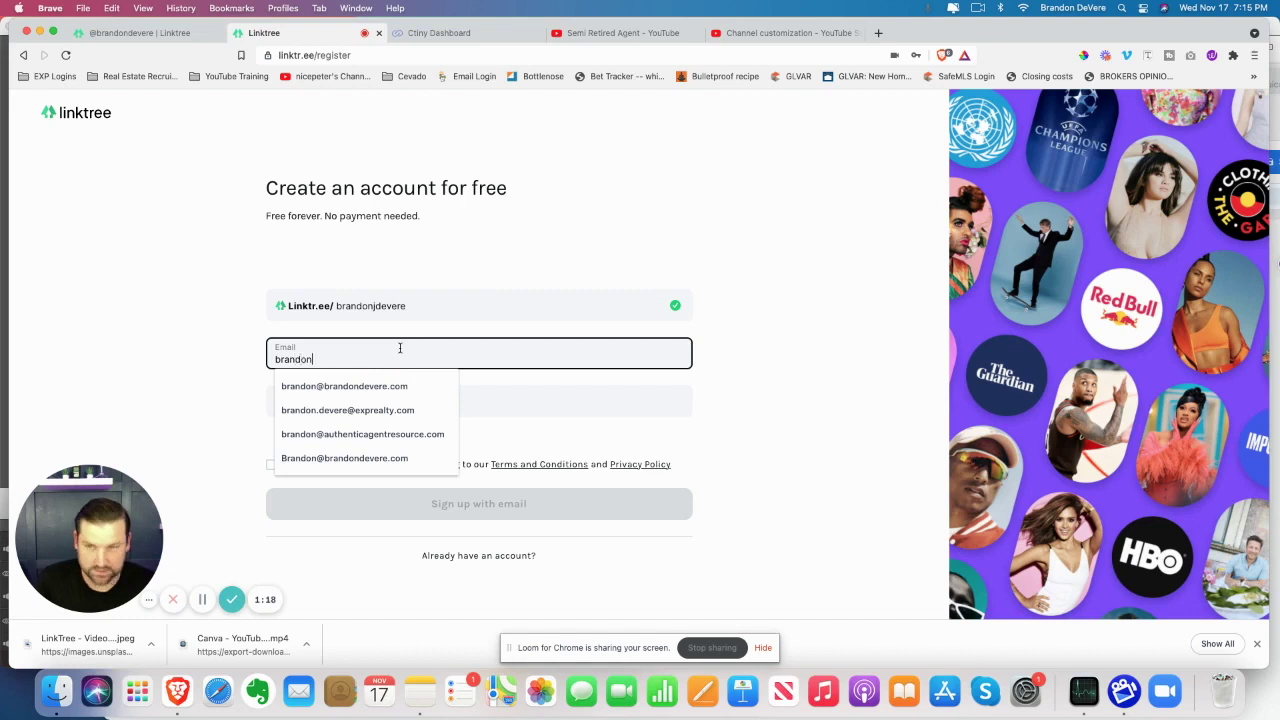
left_click(386, 385)
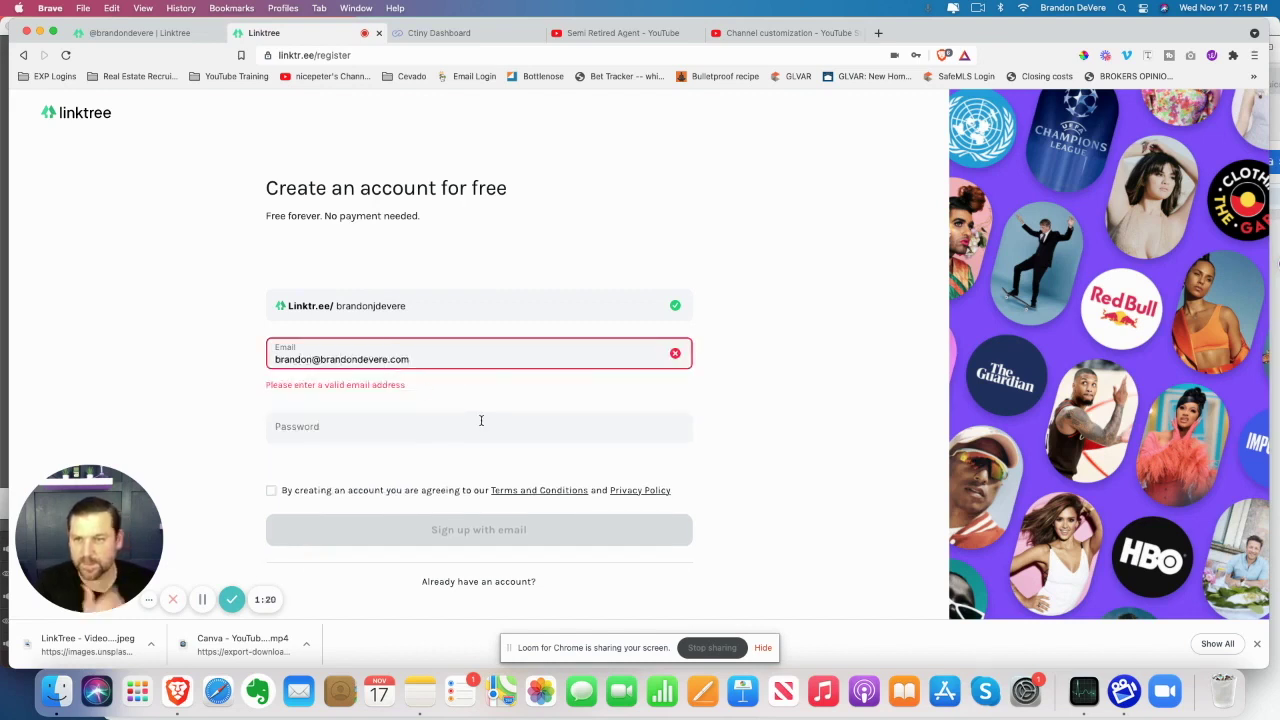
left_click(397, 400)
type("•••")
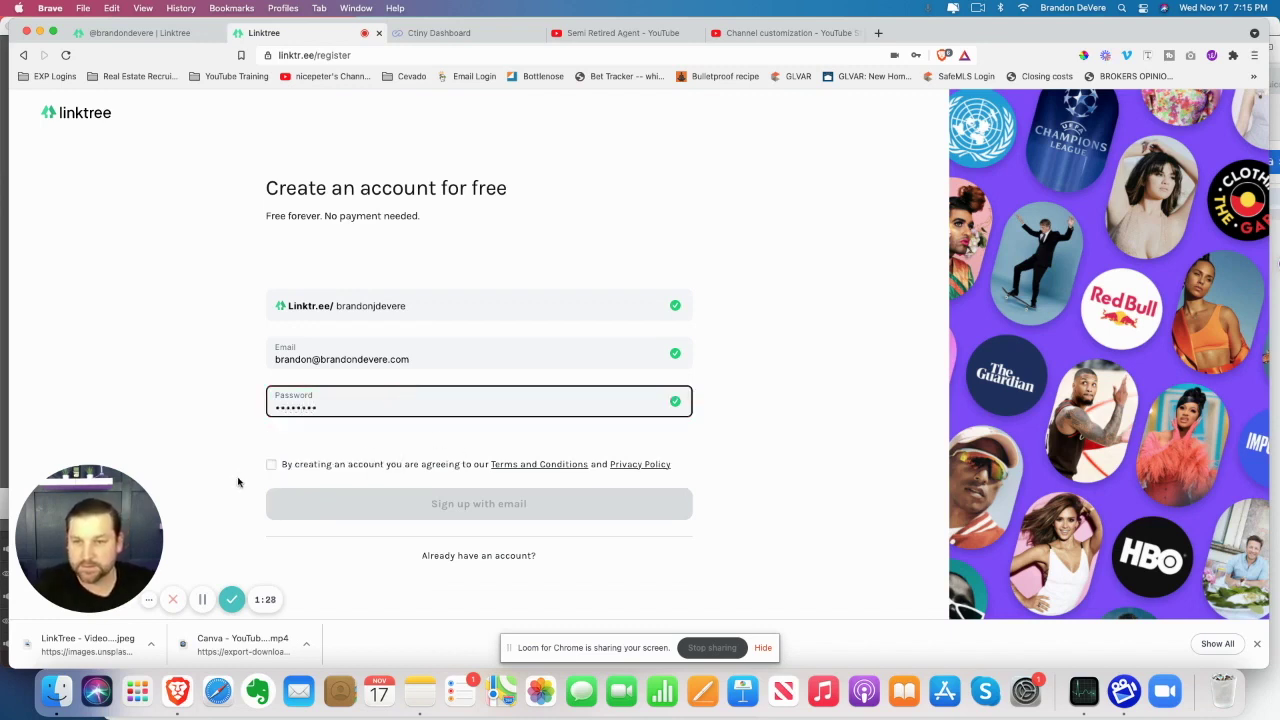
left_click(271, 466)
Submit the sign-up, save the password in the browser, and enter the profile name 'The Semi- Retired Agent'
left_click(503, 505)
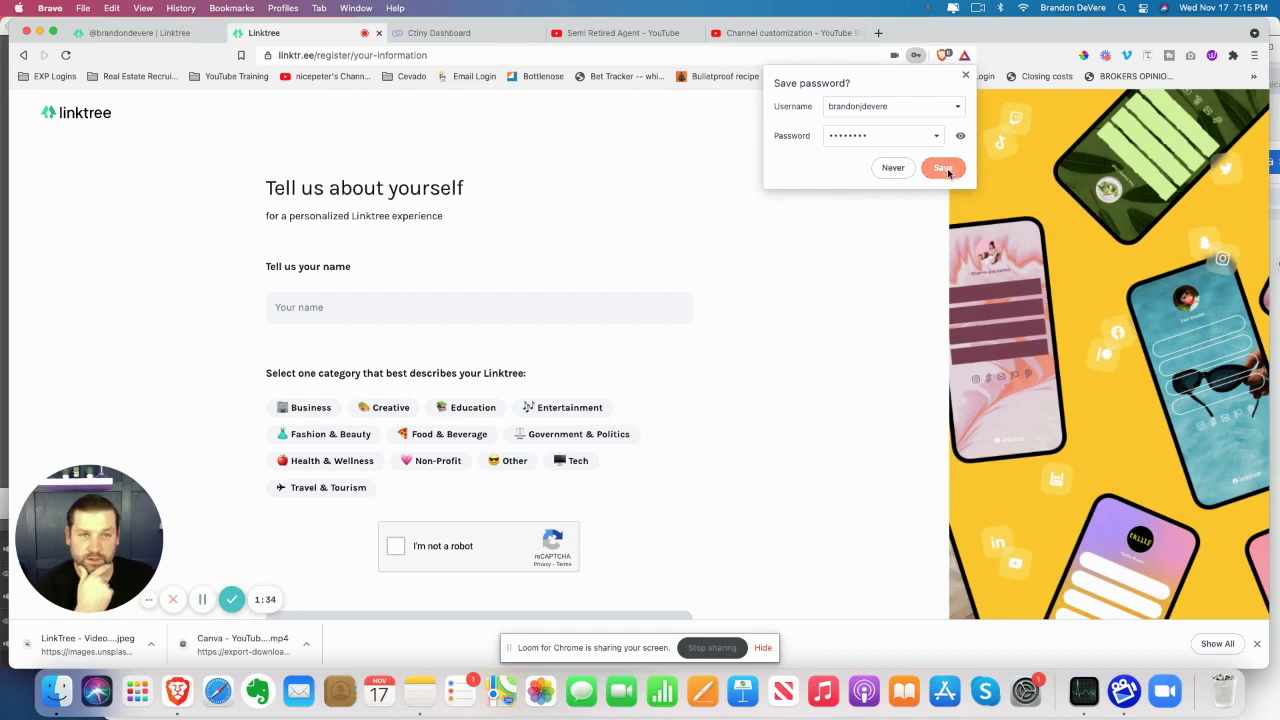
left_click(943, 168)
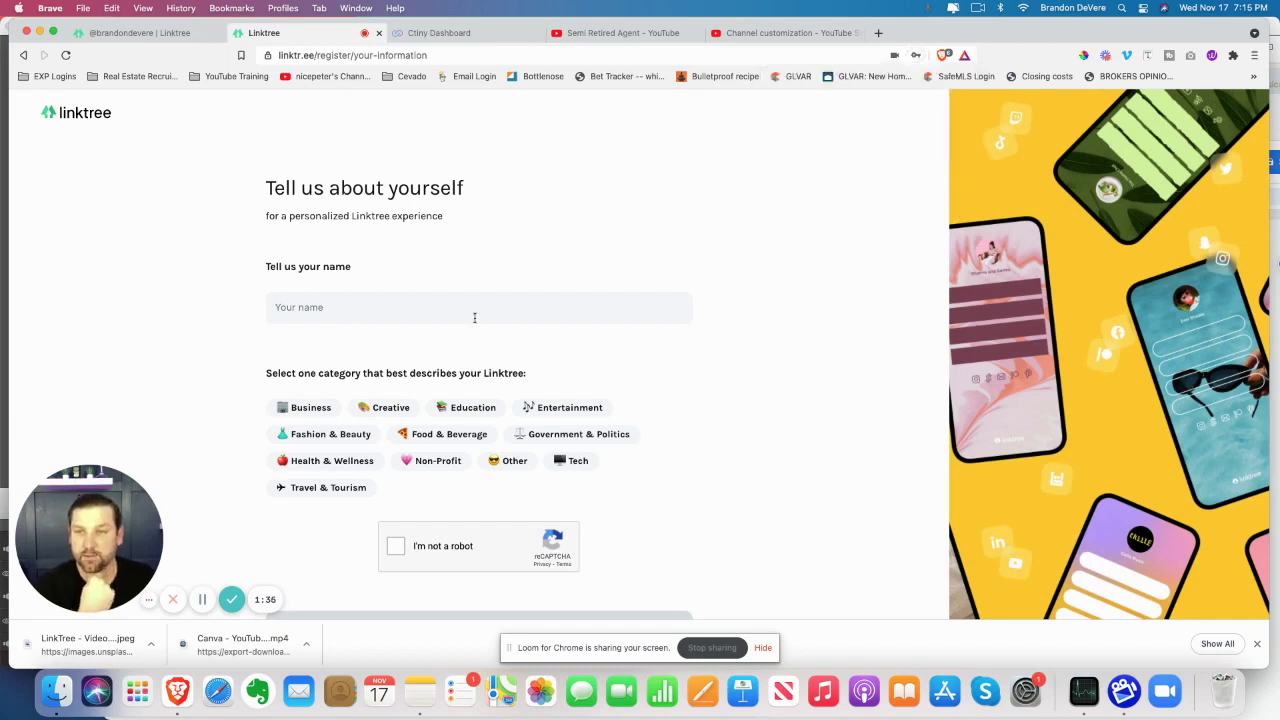
left_click(434, 311)
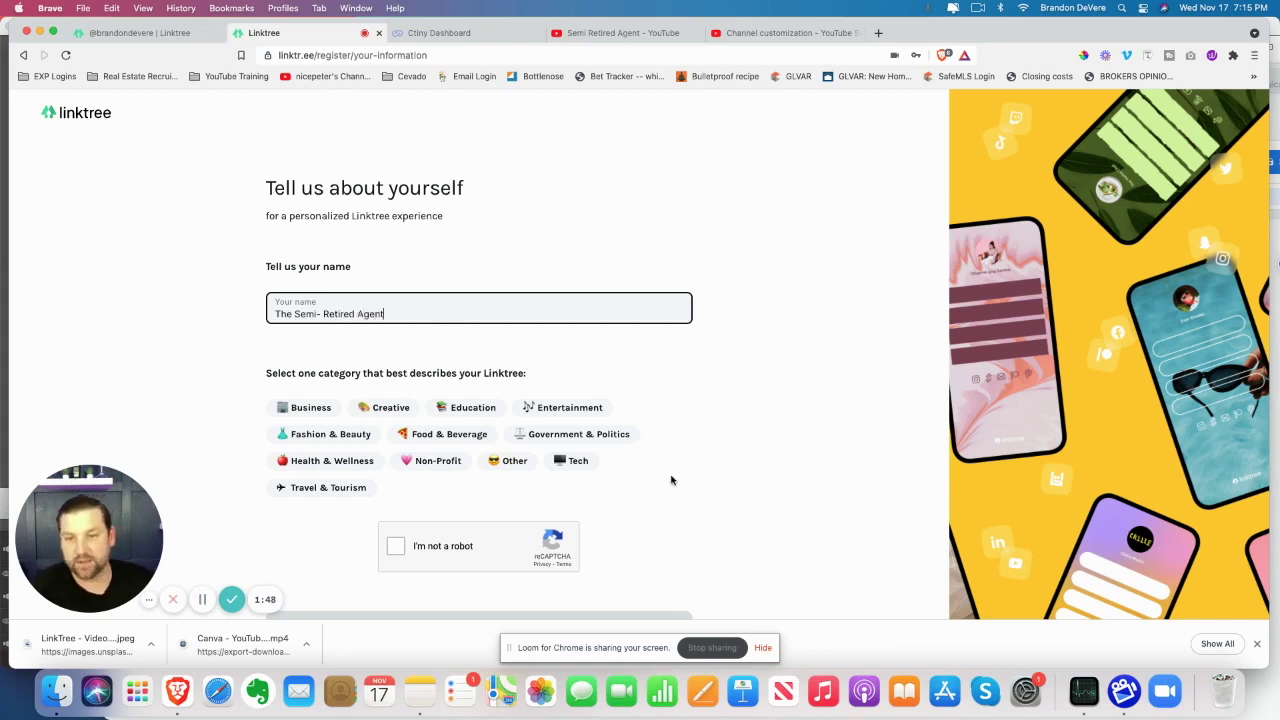
Pass the reCAPTCHA by marking all the traffic-light squares and submitting
left_click(396, 547)
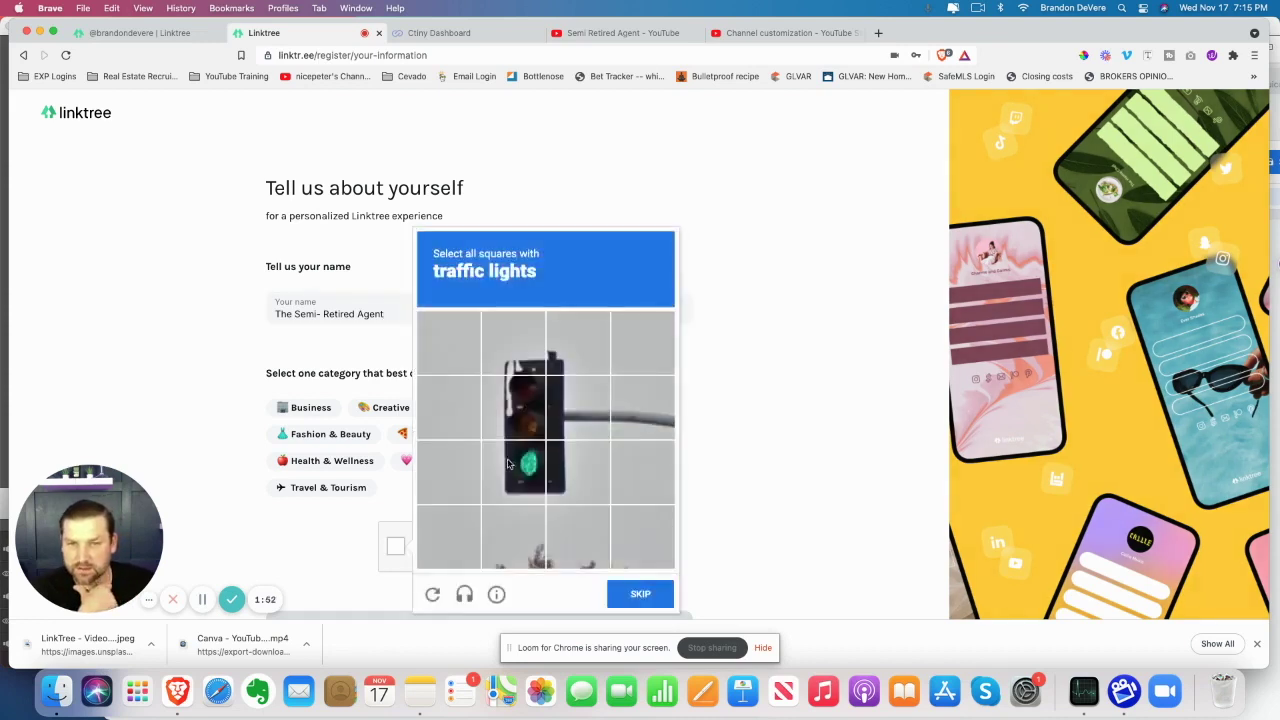
left_click(510, 466)
left_click(577, 470)
left_click(578, 406)
left_click(513, 405)
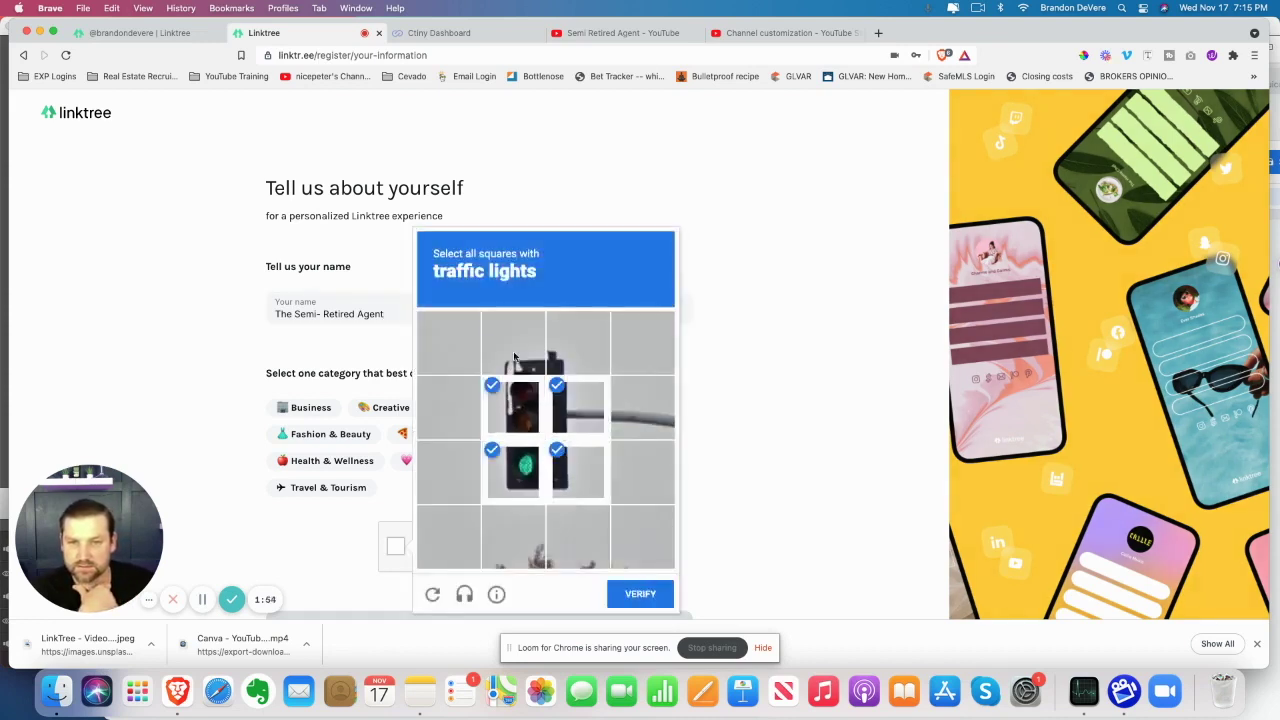
left_click(514, 350)
left_click(566, 365)
left_click(639, 596)
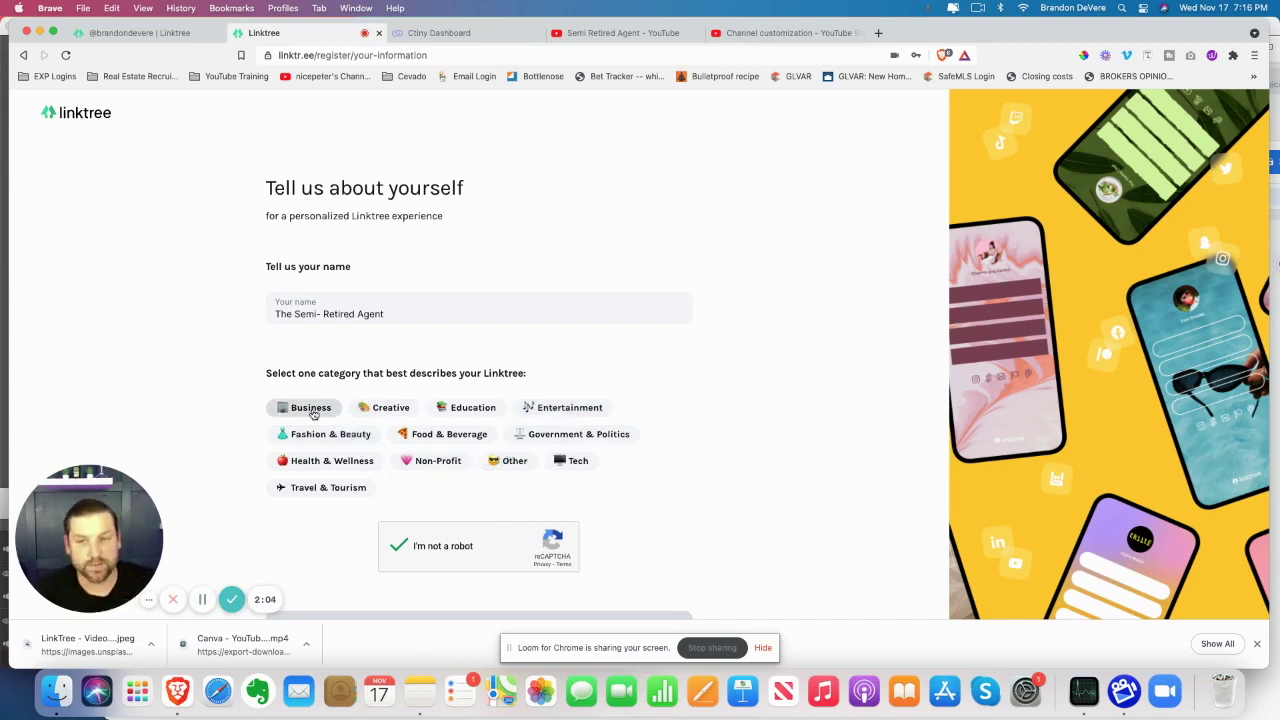
Choose Business as the category with Real Estate as the business type
left_click(311, 407)
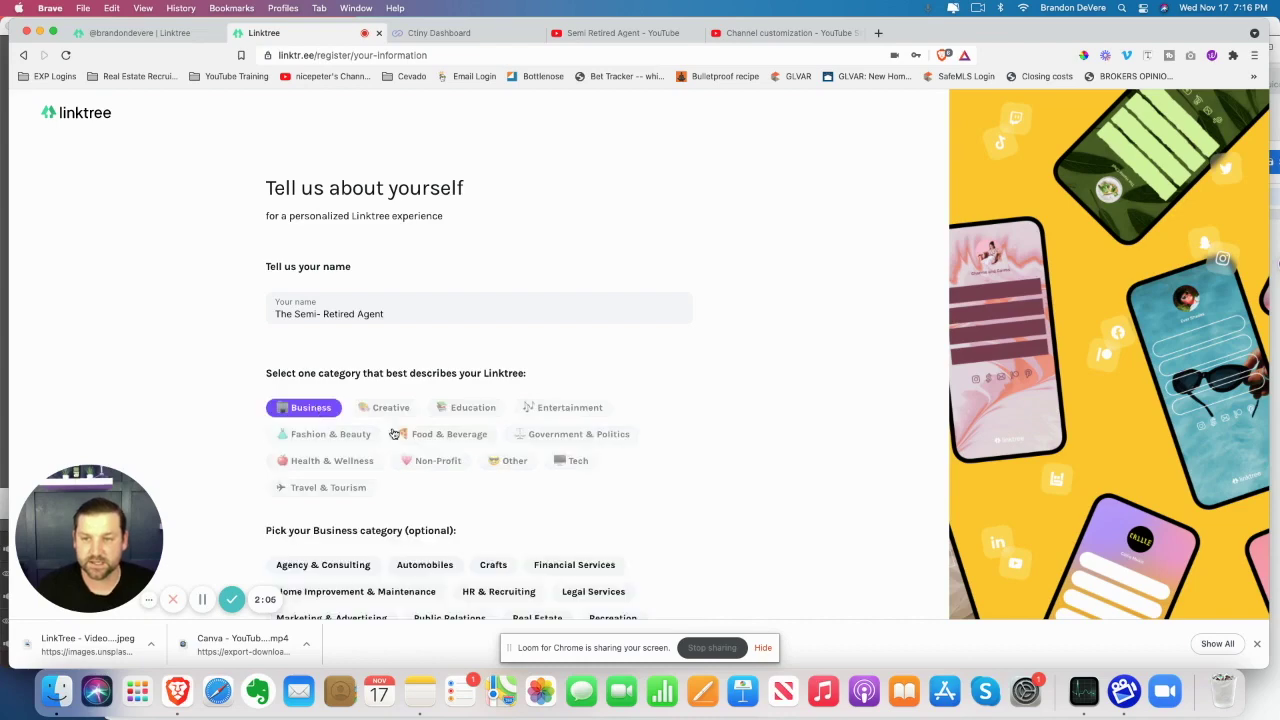
scroll(580, 514, "down", 3)
left_click(543, 503)
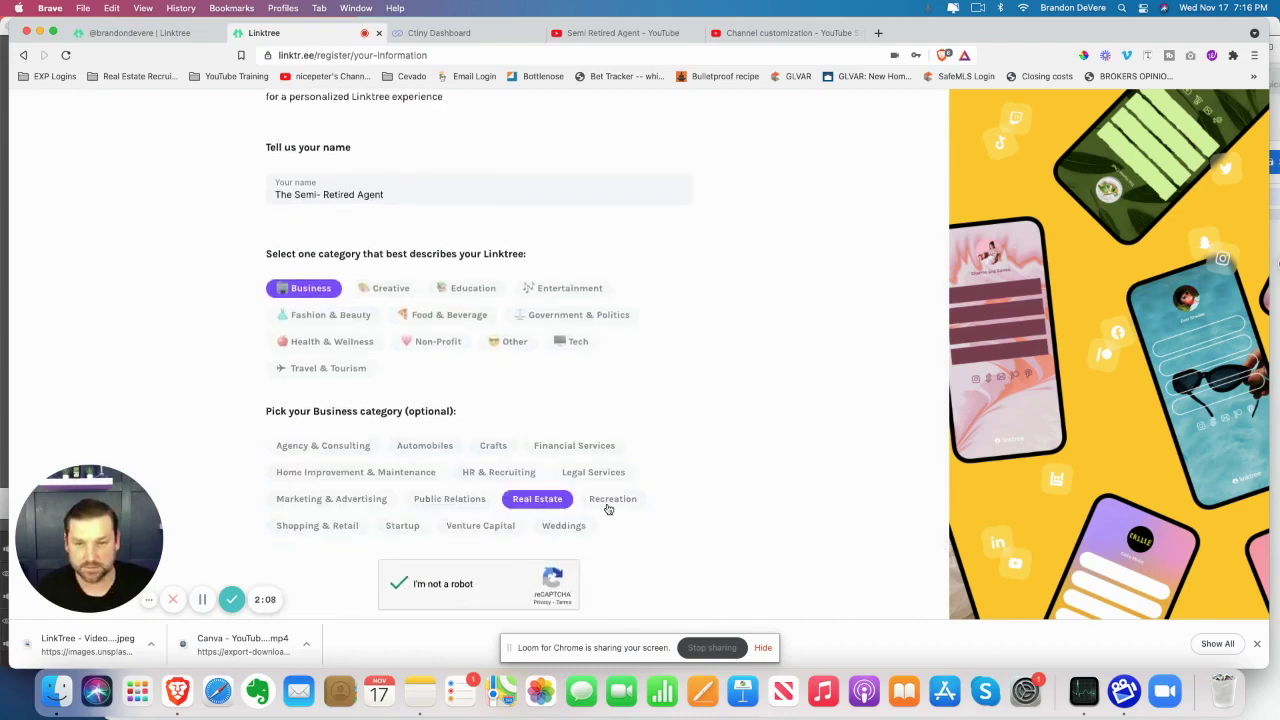
scroll(726, 503, "down", 2)
left_click(561, 566)
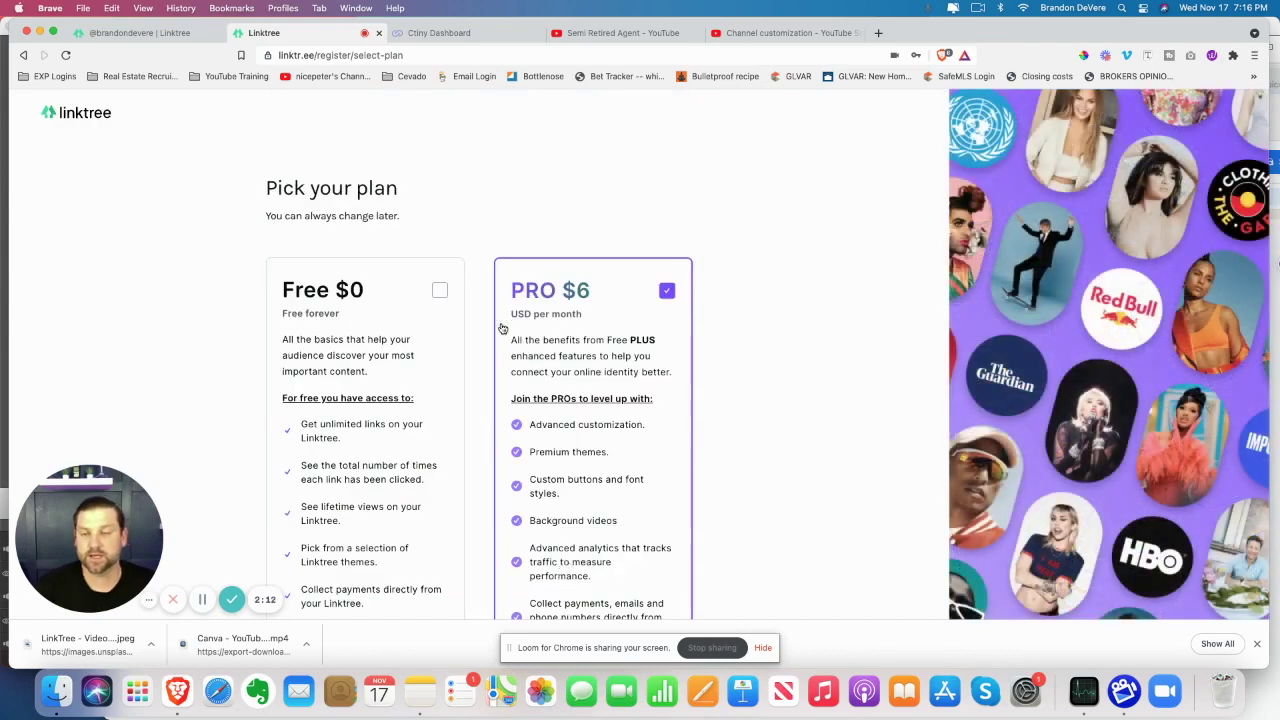
Select the Free $0 plan and sign up on it
scroll(598, 372, "down", 2)
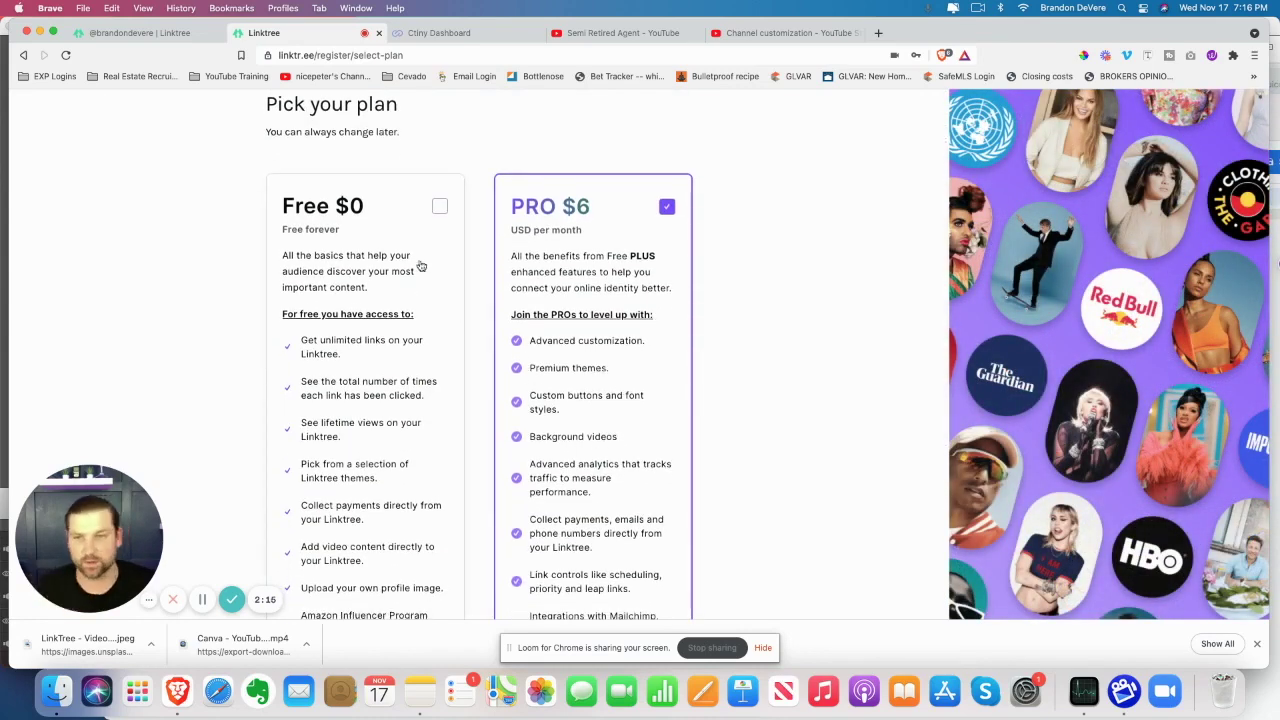
scroll(435, 208, "down", 1)
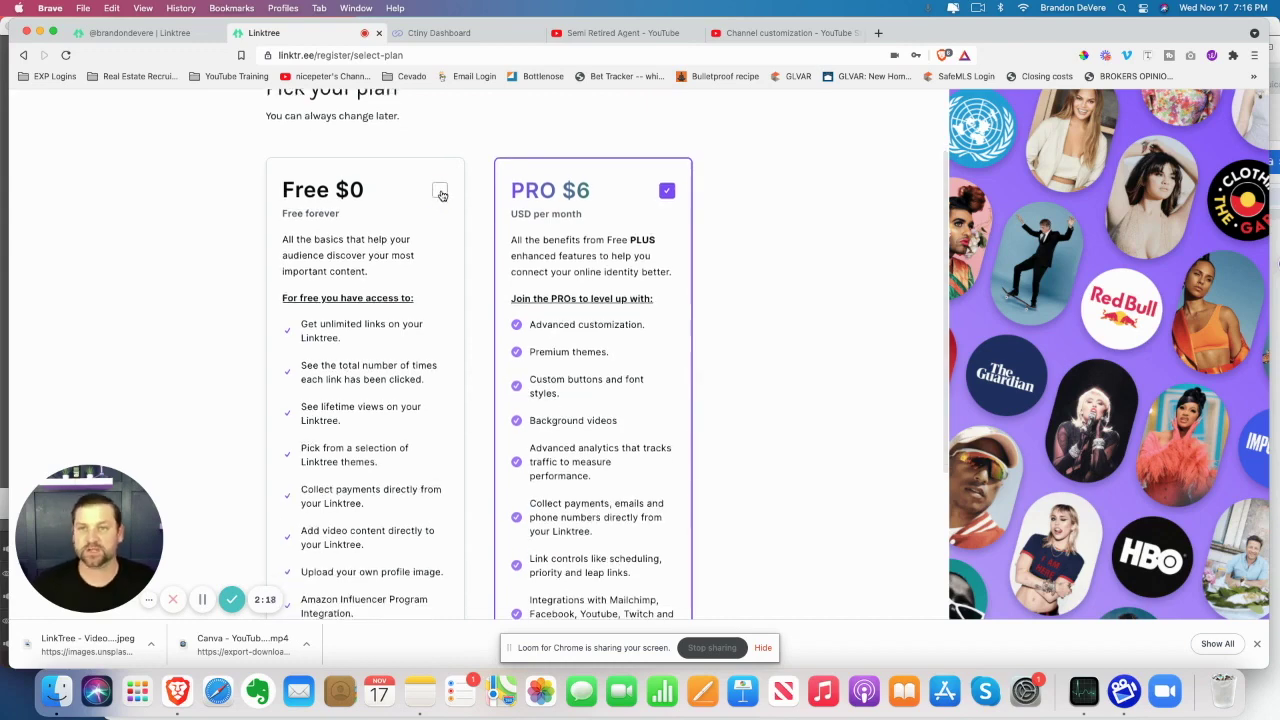
left_click(438, 191)
scroll(780, 472, "down", 3)
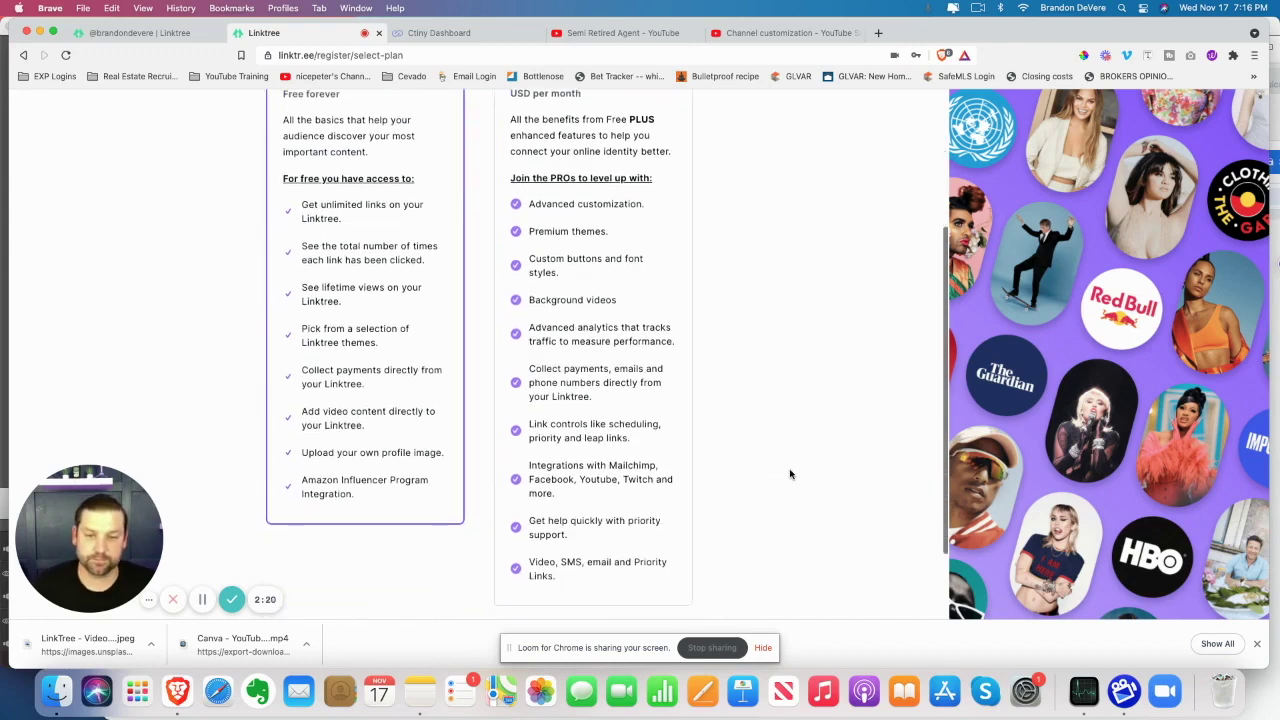
scroll(785, 475, "down", 3)
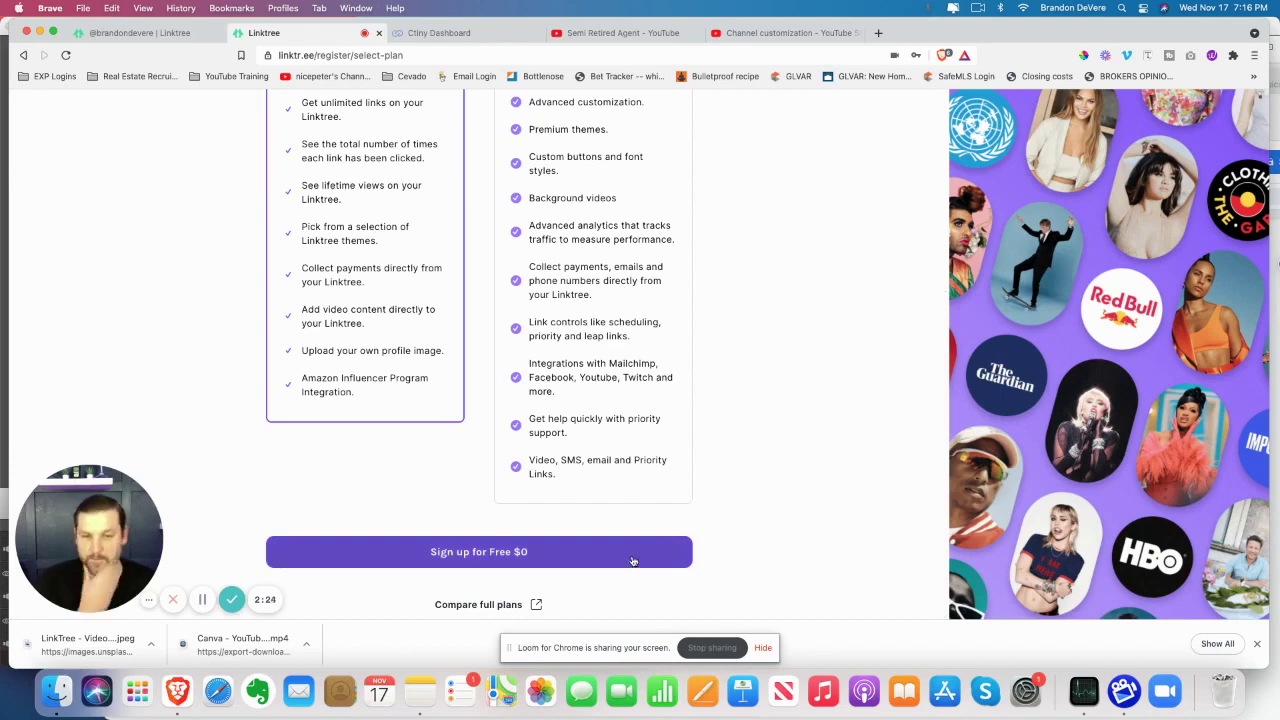
scroll(480, 530, "up", 2)
scroll(440, 480, "down", 2)
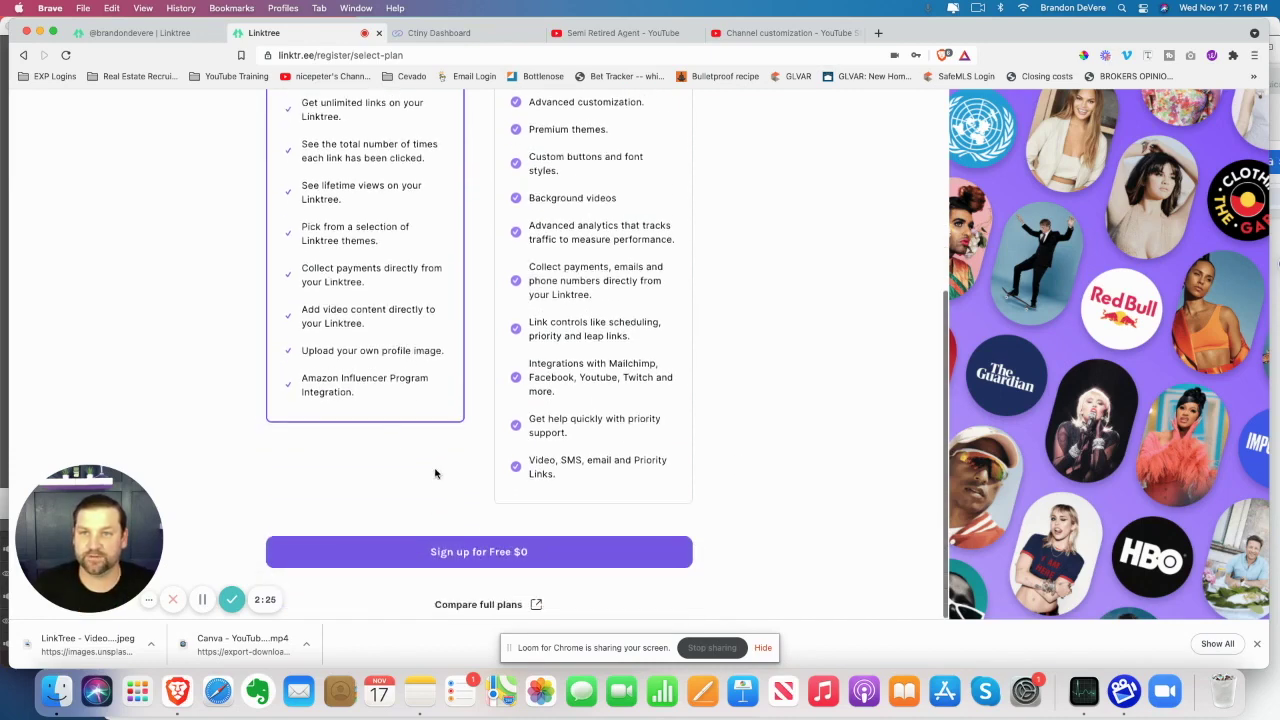
left_click(489, 559)
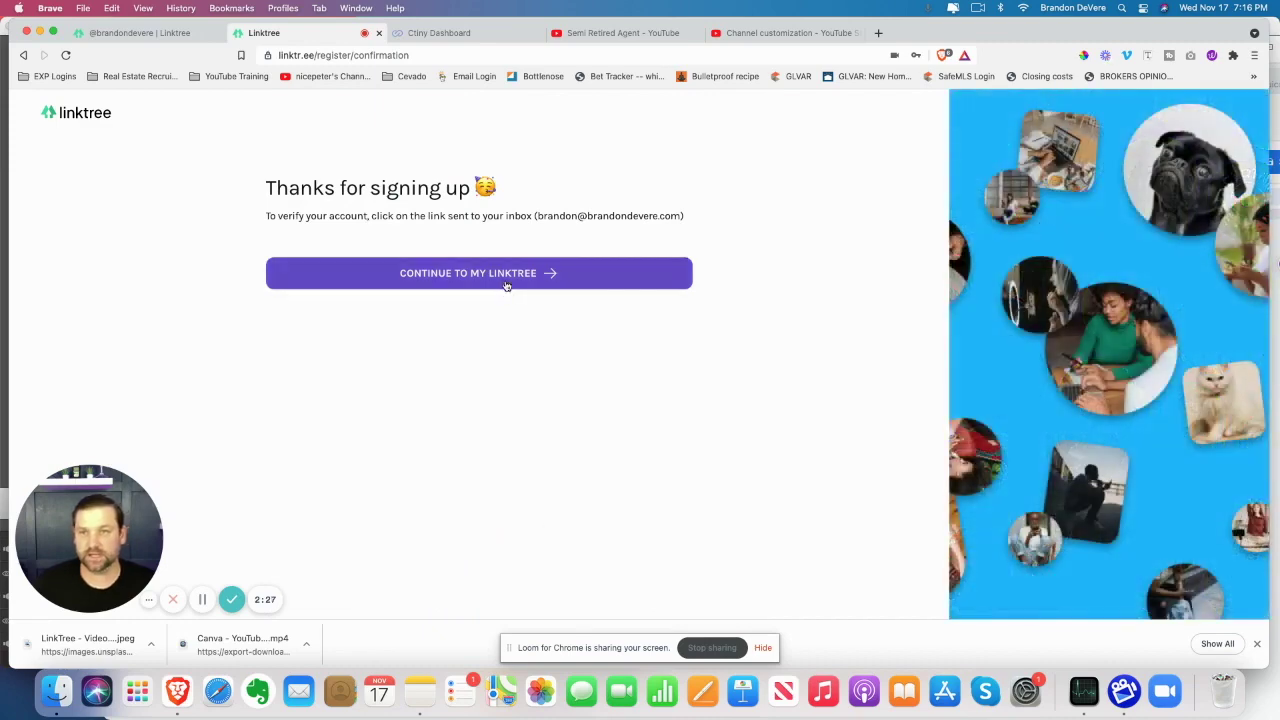
Continue into the new Linktree's admin and add a blank link card
left_click(505, 284)
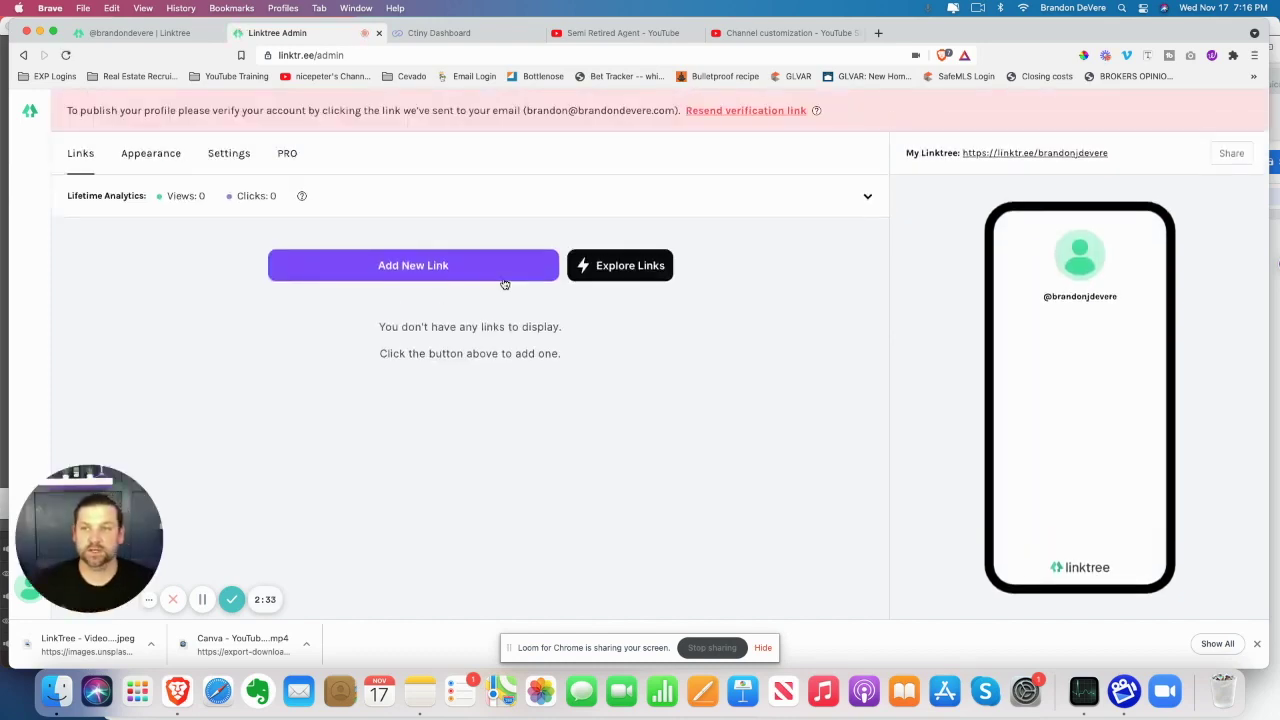
left_click(476, 265)
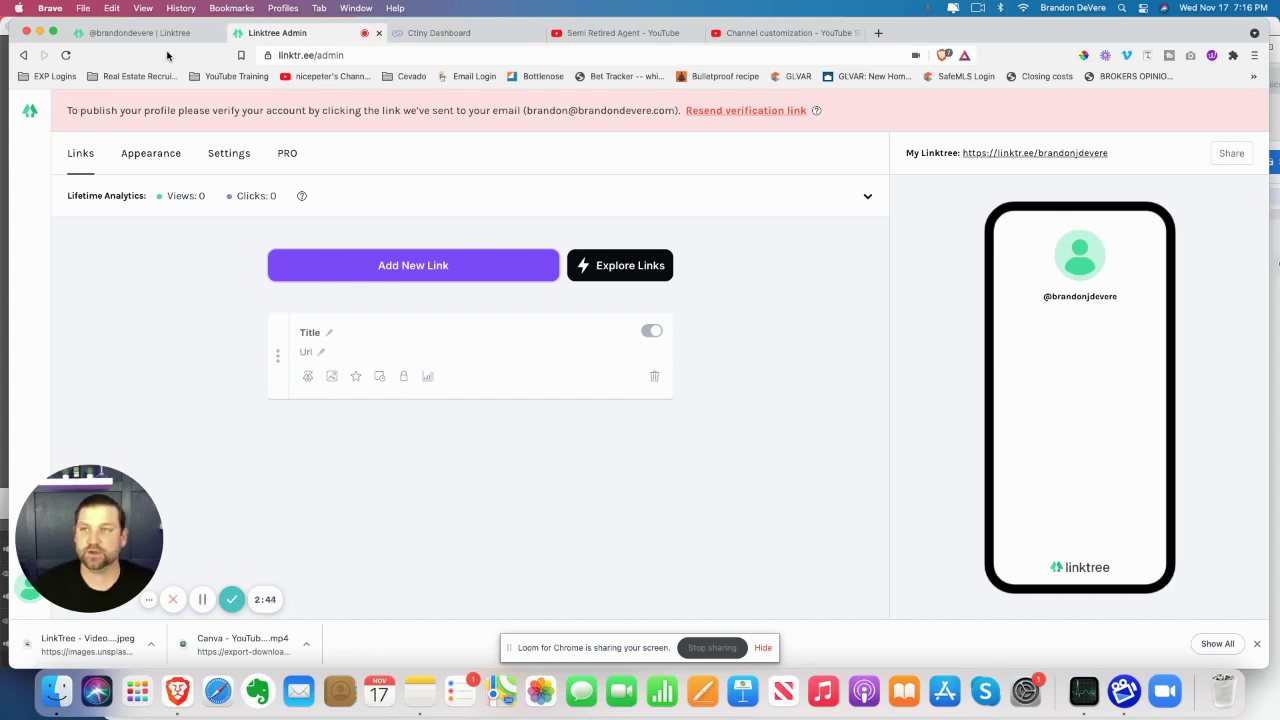
Review the public Linktree profile, return to the admin, then switch to the Ctiny dashboard
left_click(155, 34)
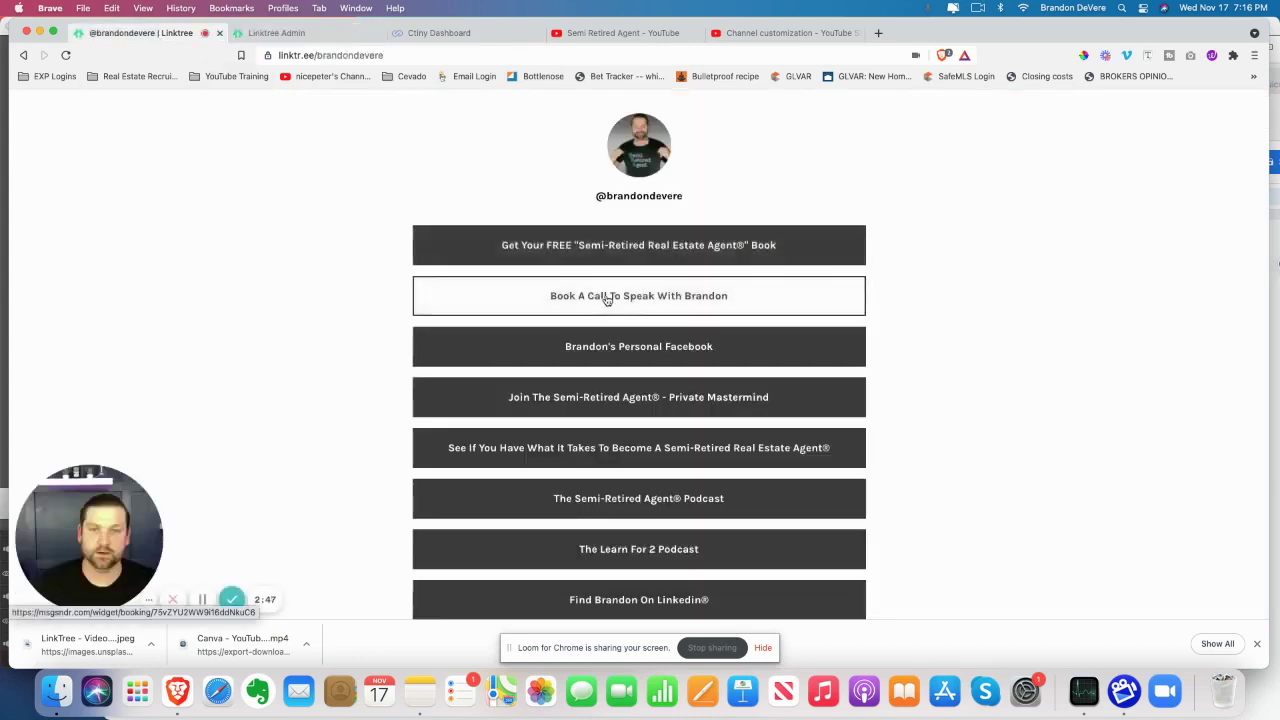
scroll(603, 330, "down", 2)
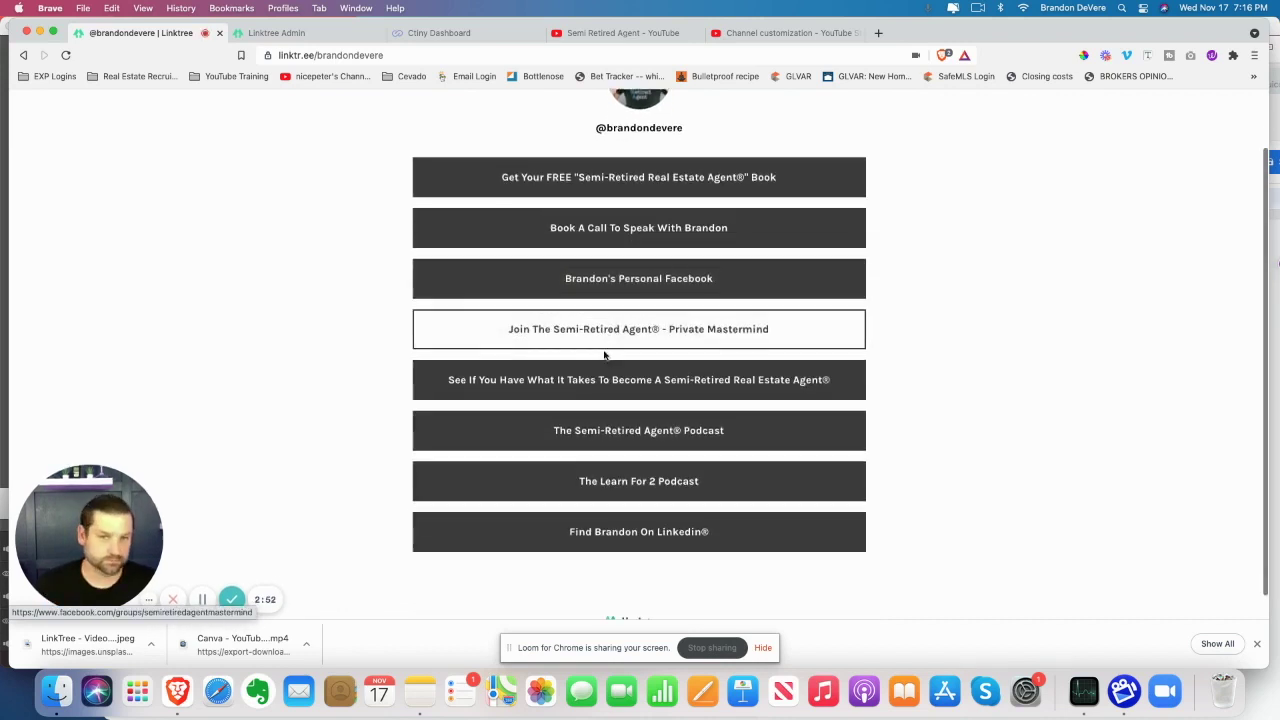
scroll(604, 354, "down", 1)
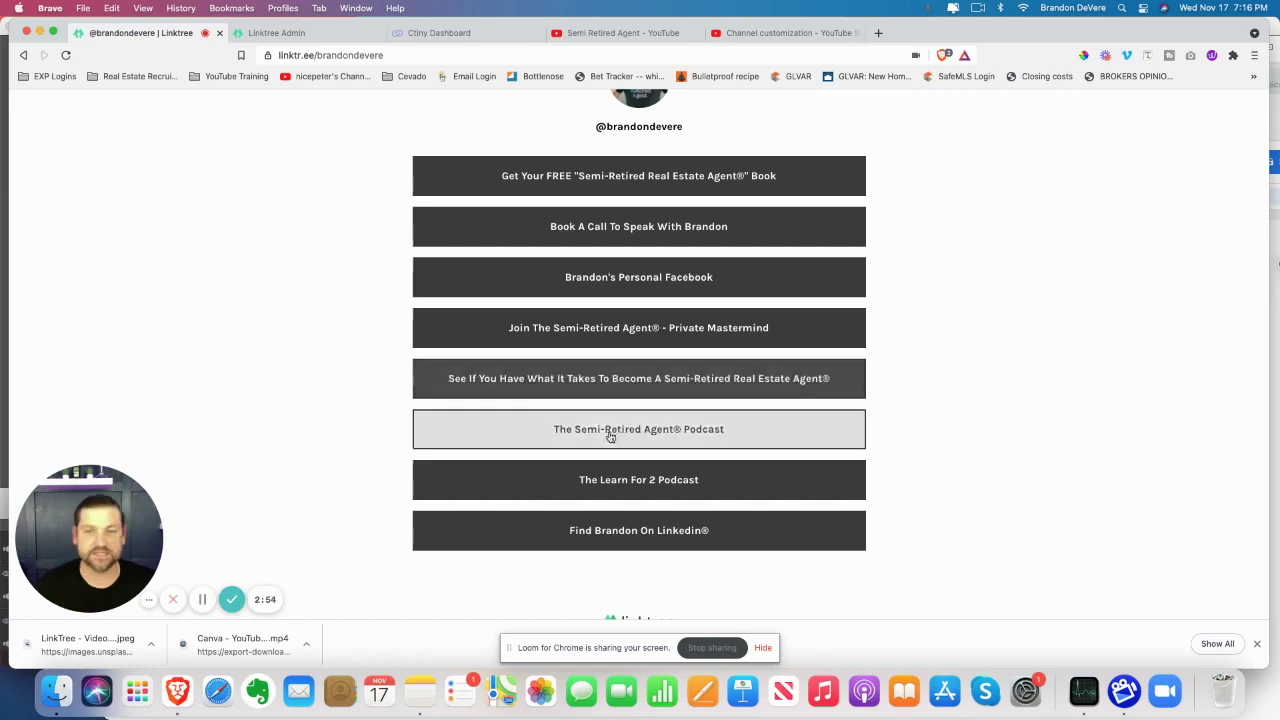
left_click(280, 33)
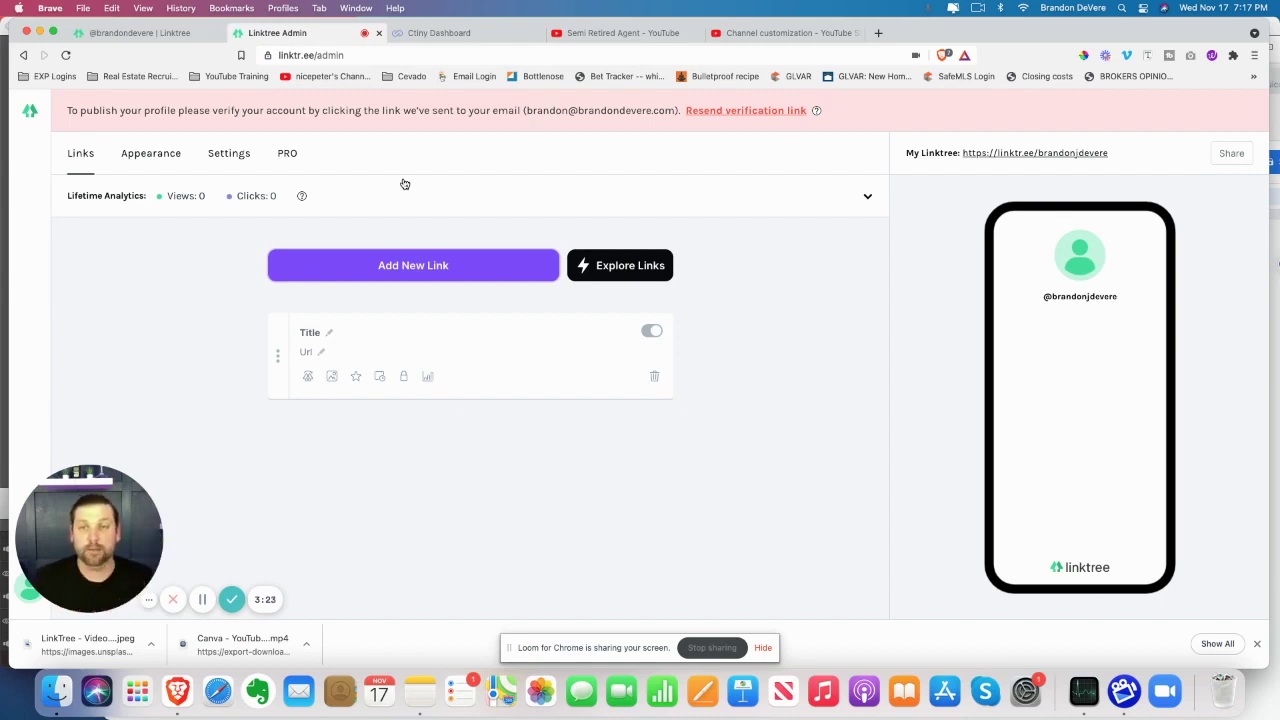
left_click(440, 33)
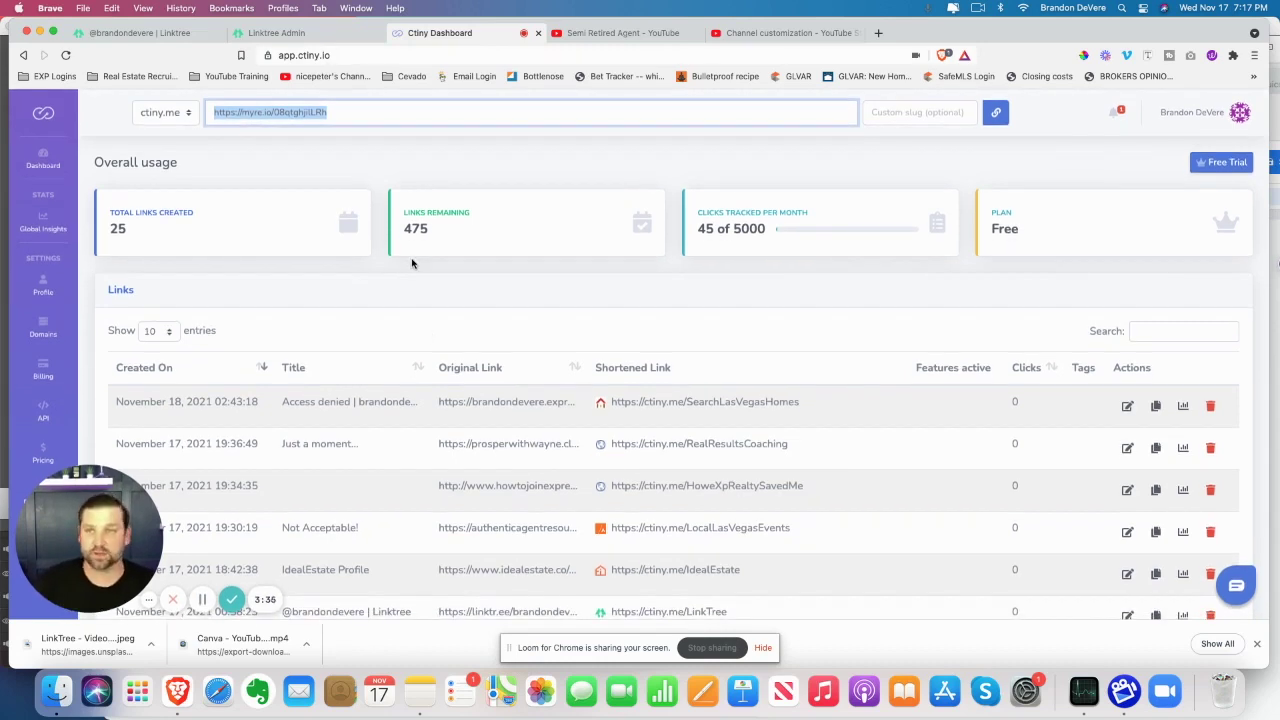
Shorten the myre.io search URL with the custom slug SummerlinHomeSearch and copy ctiny.me/SummerlinHomeSearch
left_click(358, 117)
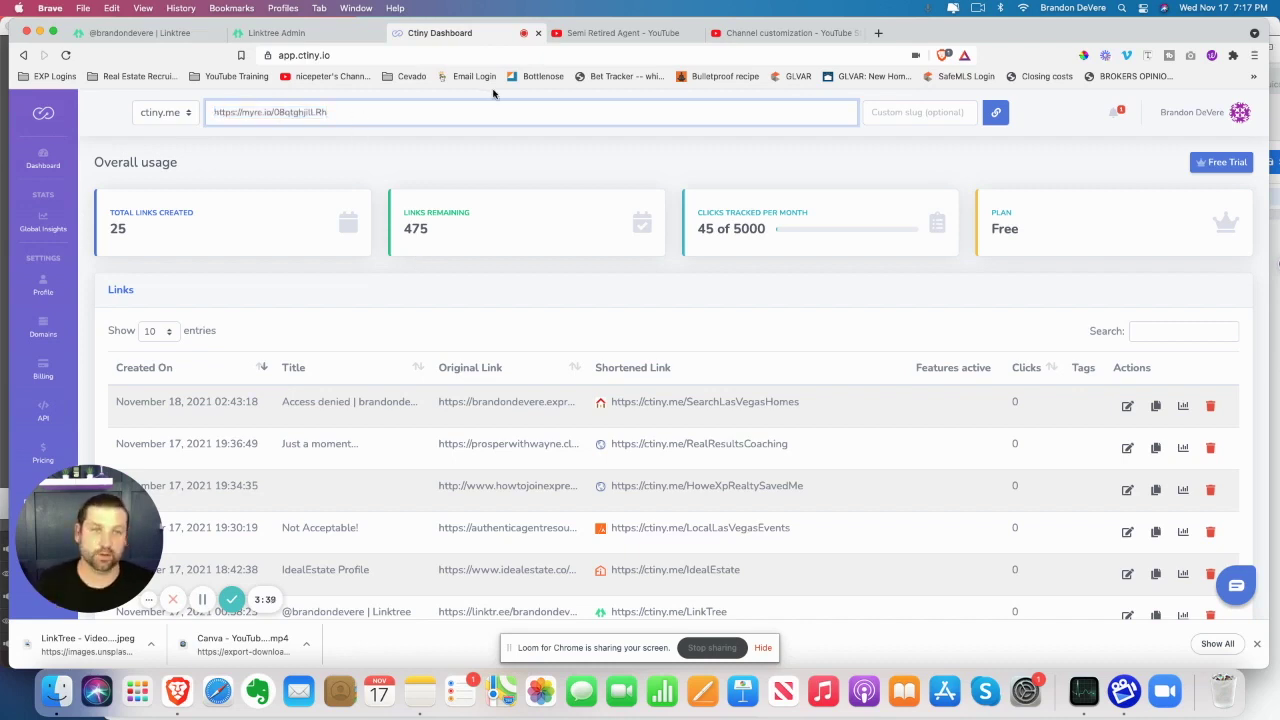
left_click(901, 114)
type("SummerlinHomeSearch")
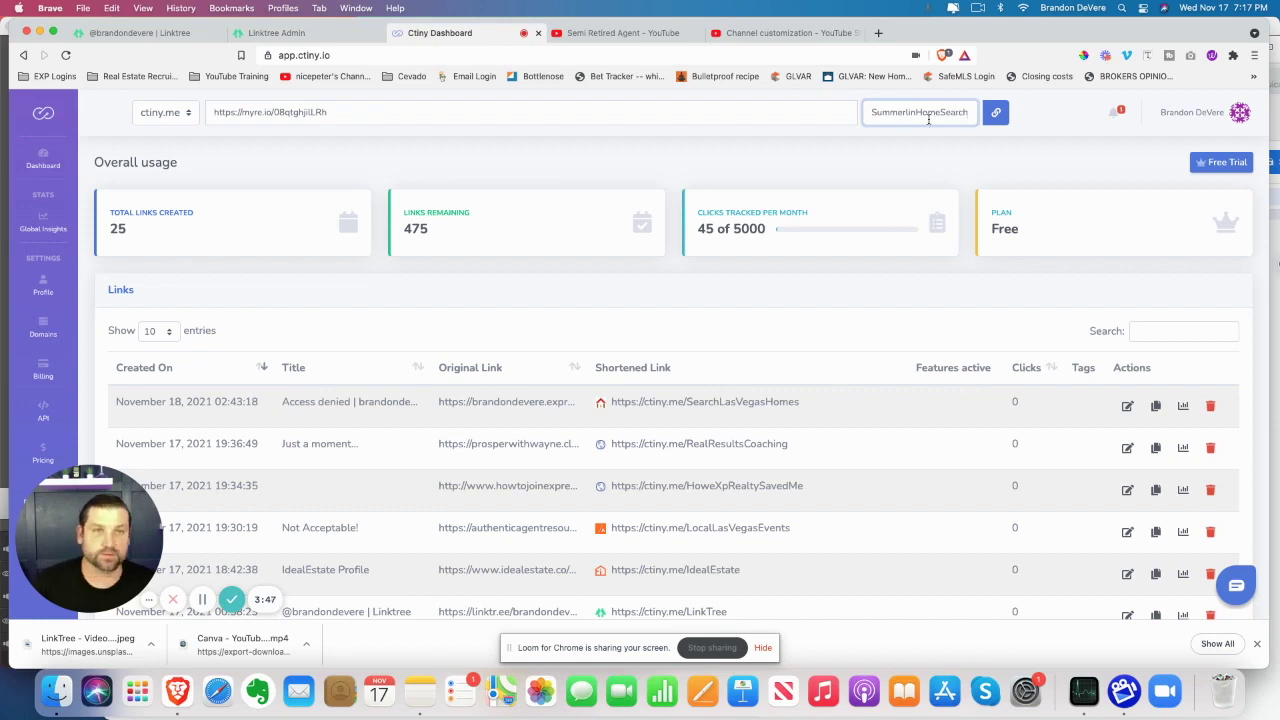
left_click(997, 113)
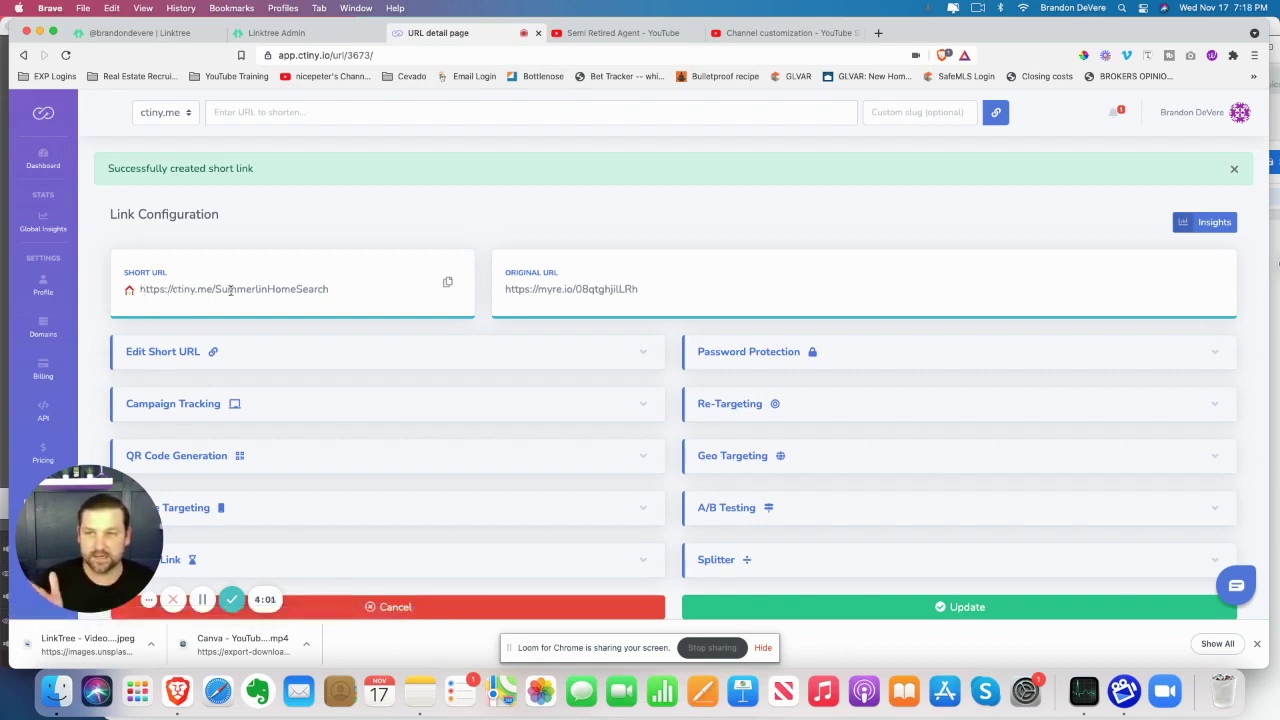
left_click(448, 283)
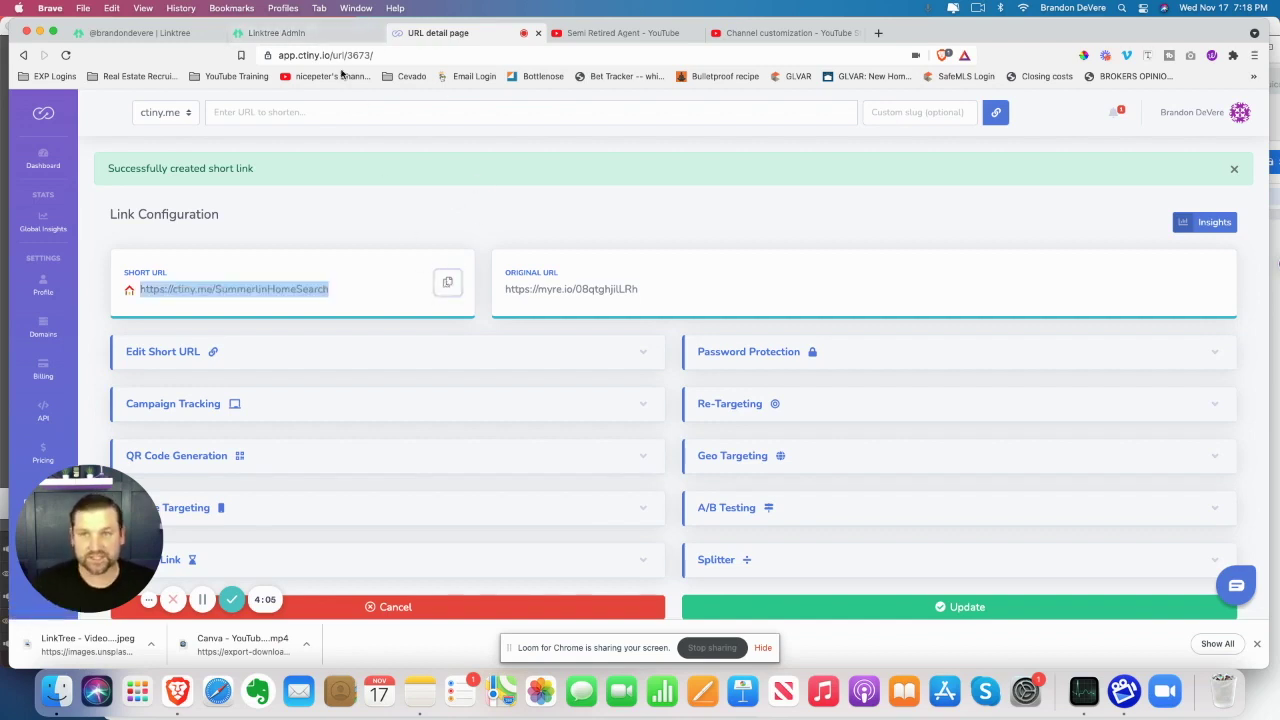
Title the new Linktree link 'Search Summerlin Homes - Las Vegas'
left_click(285, 33)
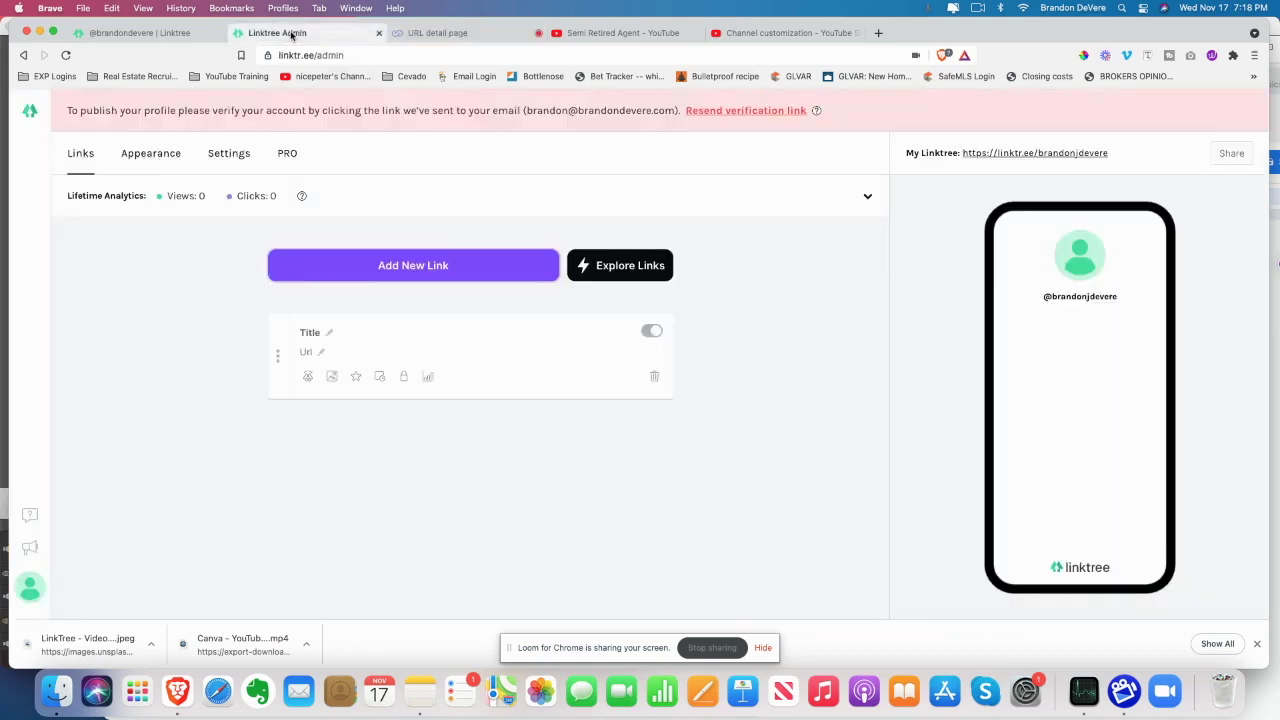
left_click(330, 333)
type("Sea")
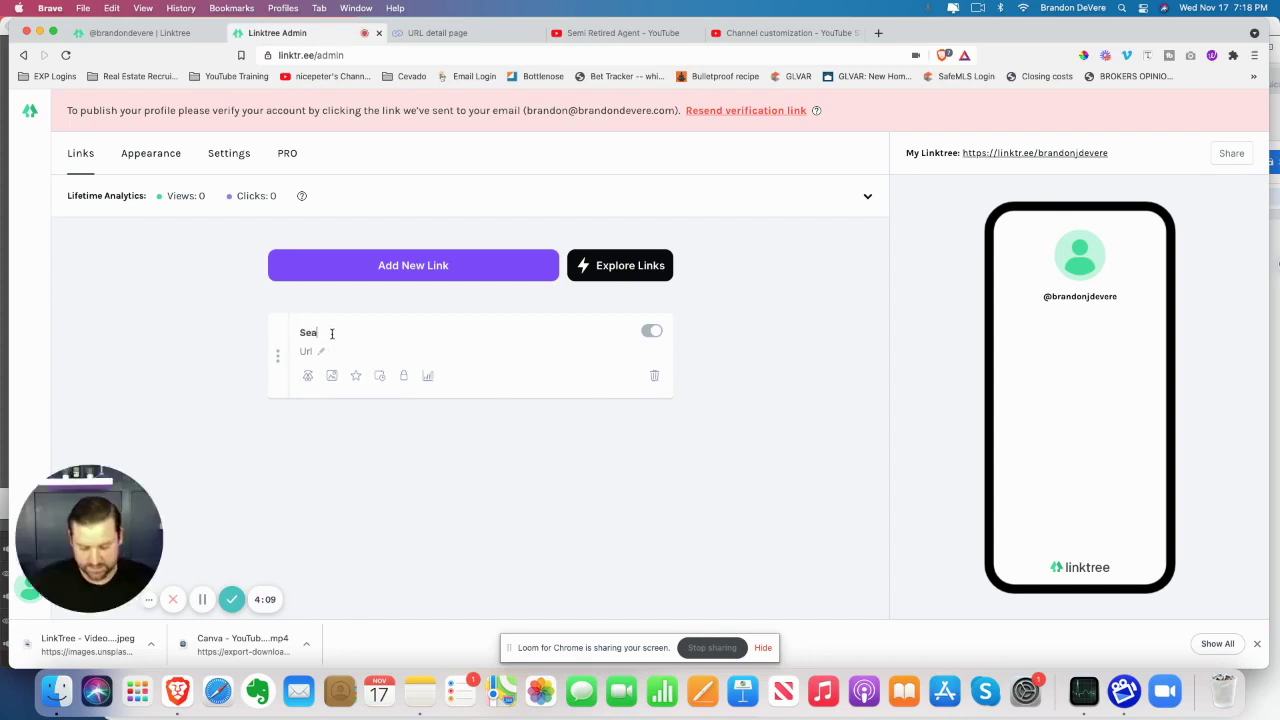
type("rch Summerlin Homes - Las Vegas")
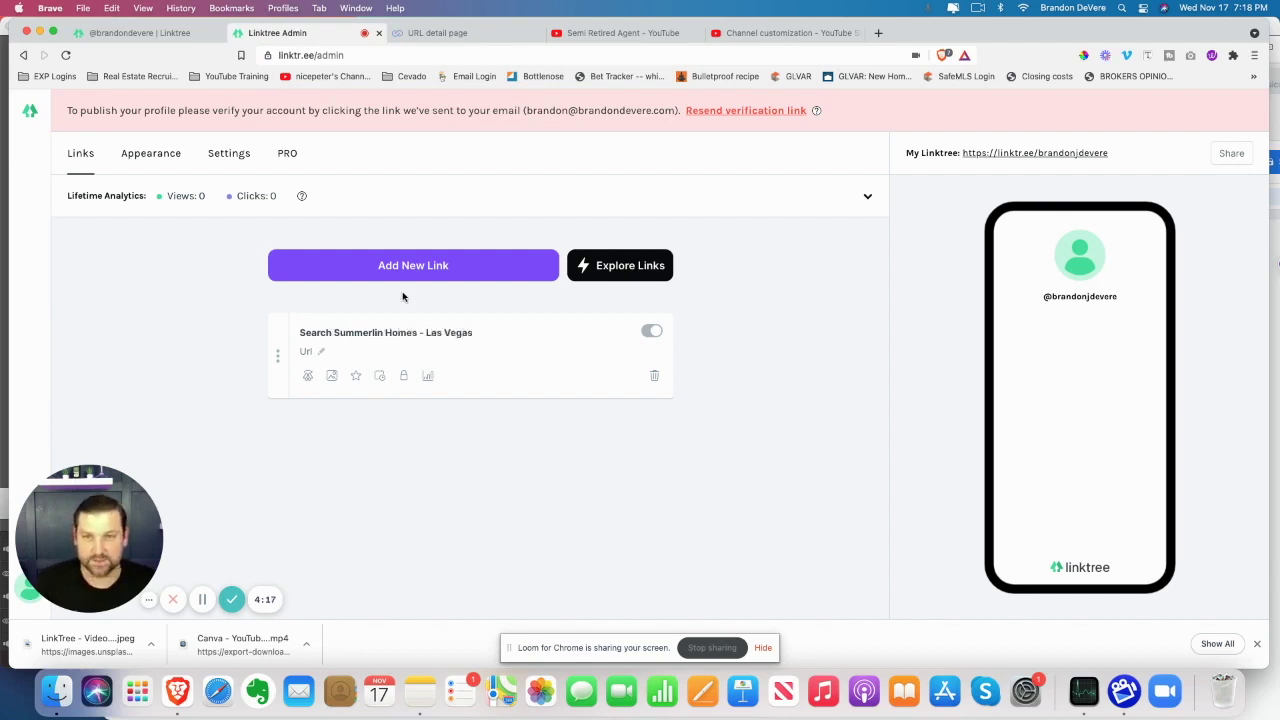
Paste ctiny.me/SummerlinHomeSearch as its URL, add another link card, and test it from the preview
left_click(316, 354)
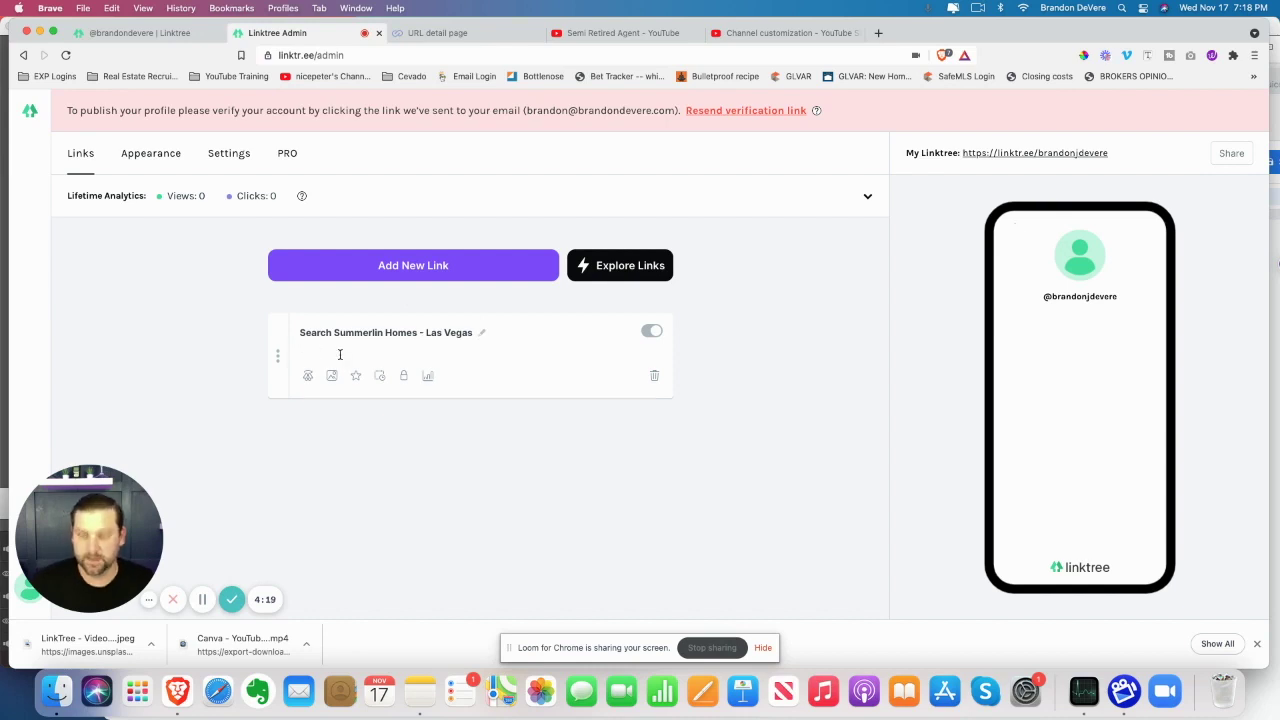
key("super+v")
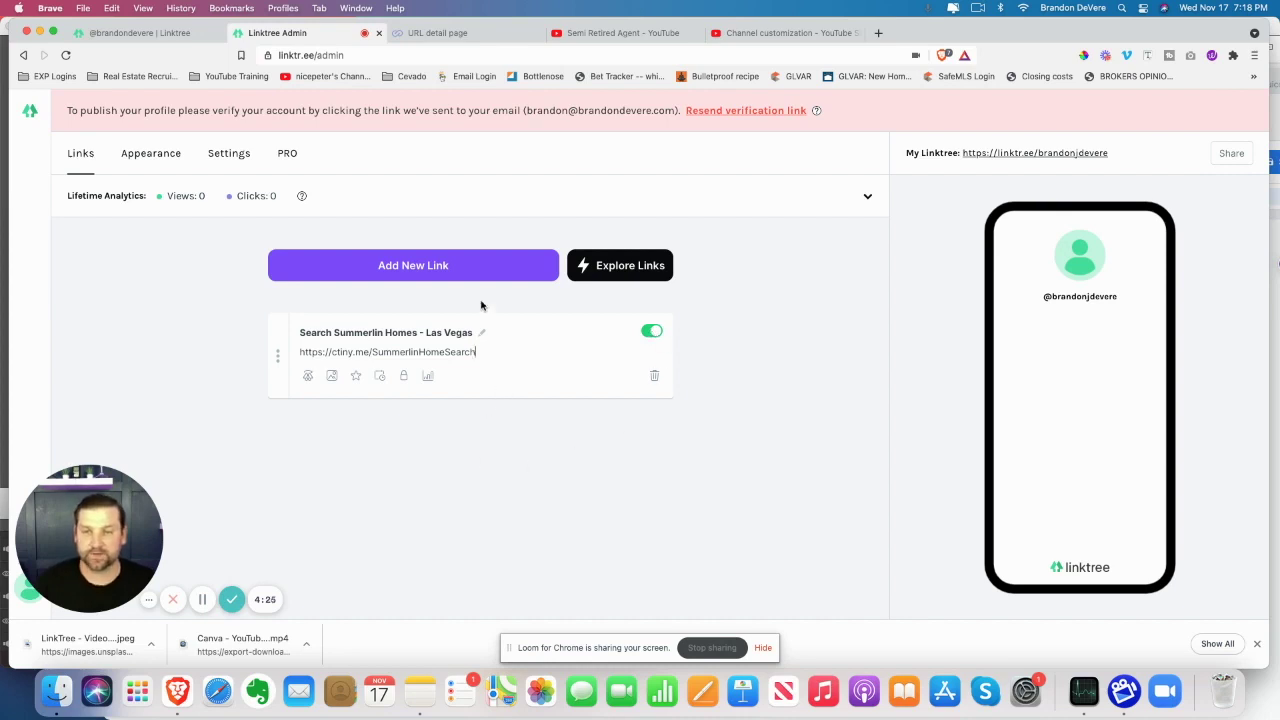
left_click(466, 270)
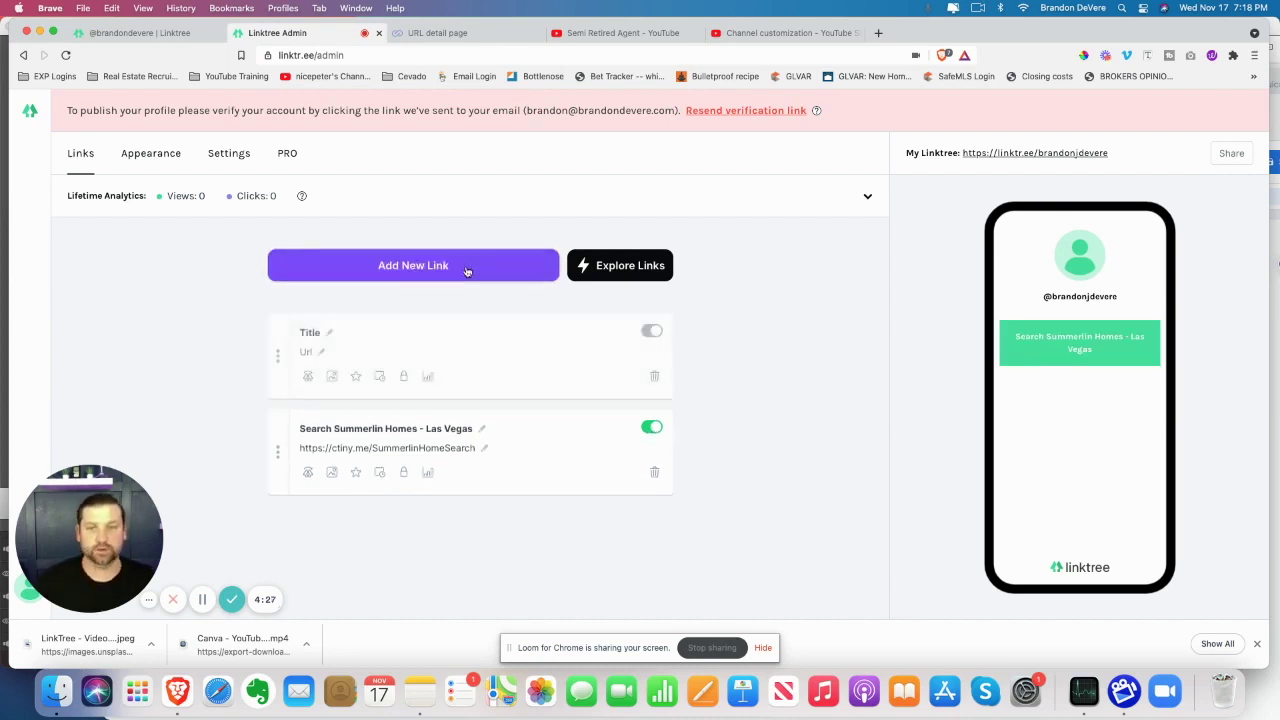
left_click(1058, 350)
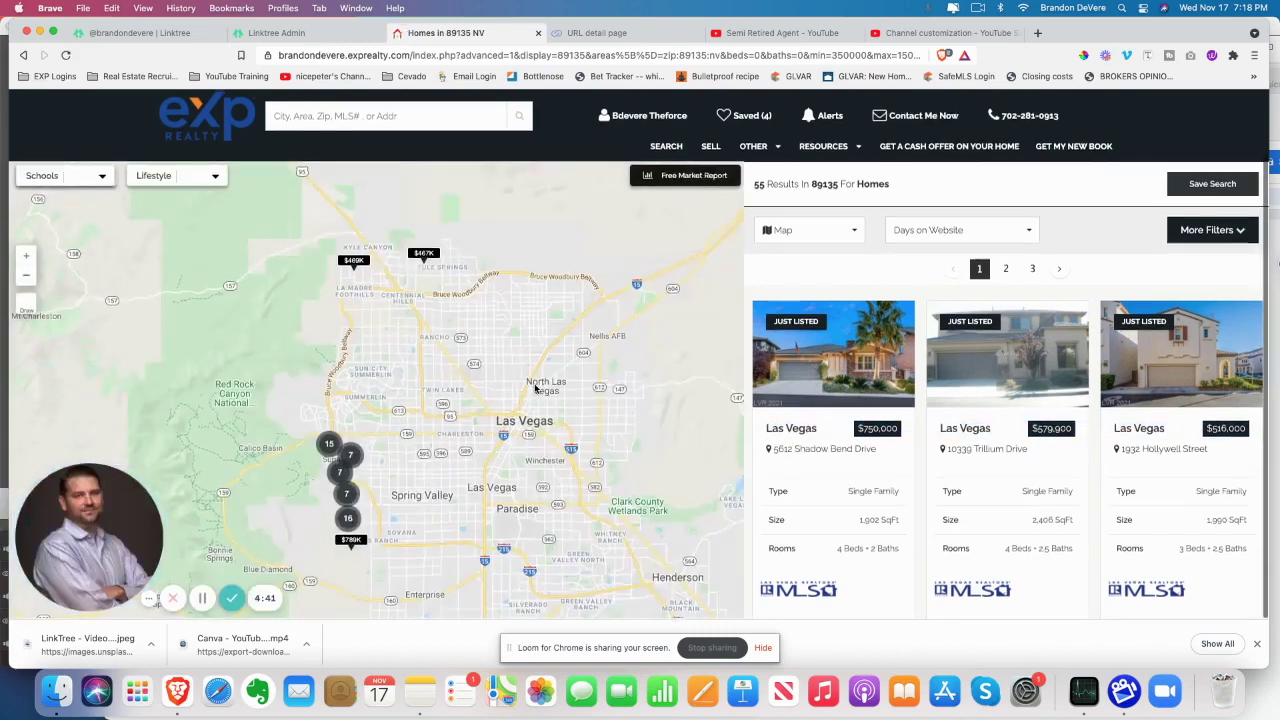
After checking the 89135 homes listing, go back to Linktree admin and then to Ctiny
left_click(318, 36)
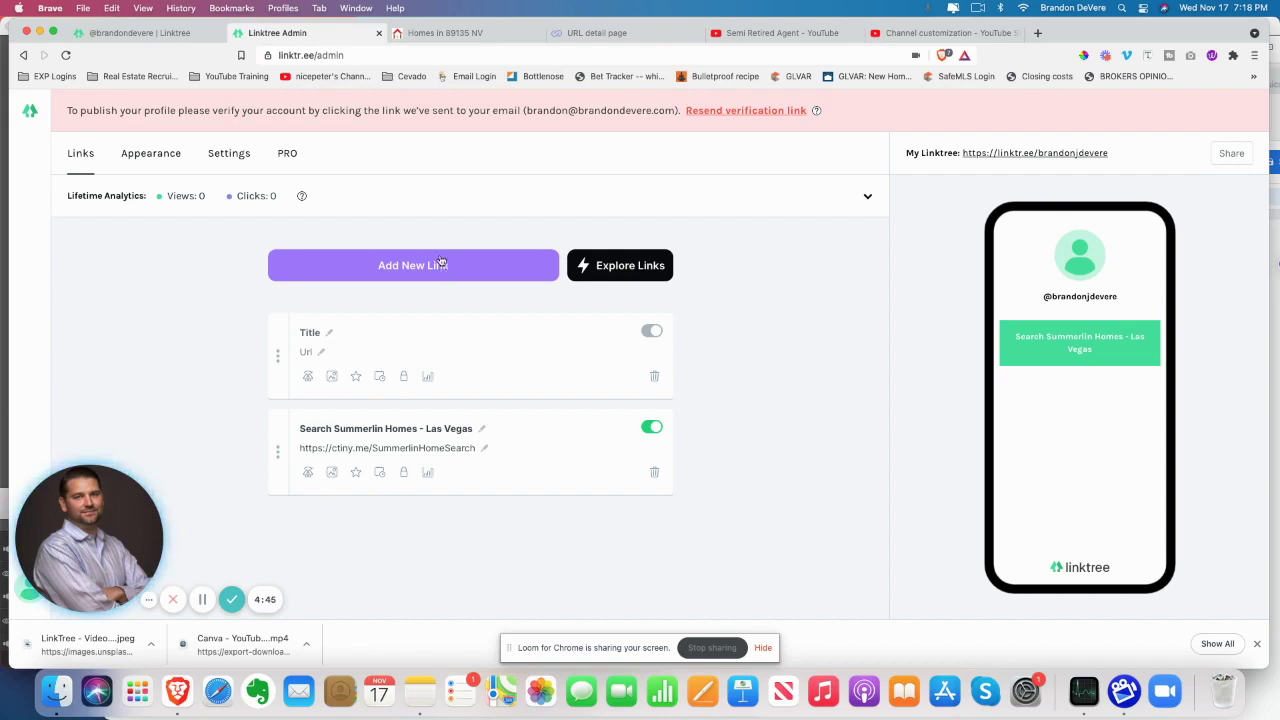
left_click(593, 35)
Browse the Ctiny dashboard's links table to locate the Instagram short link ctiny.me/562n9
left_click(46, 163)
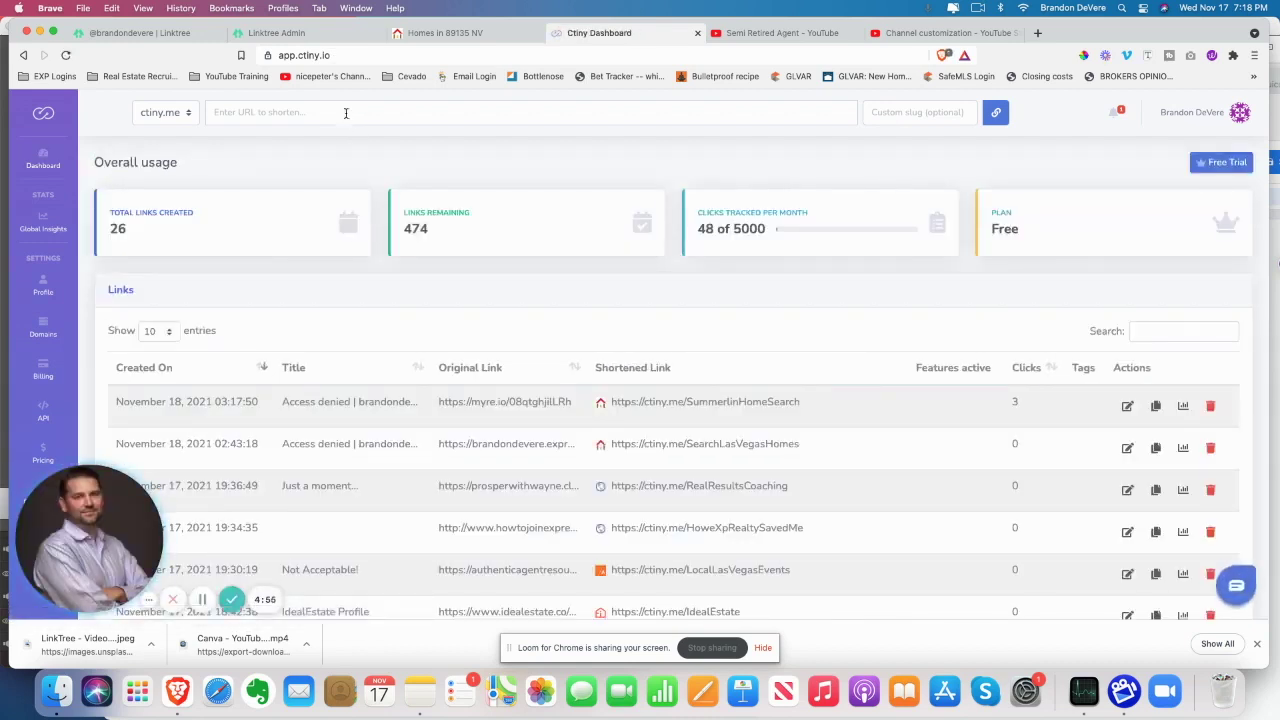
scroll(492, 335, "down", 3)
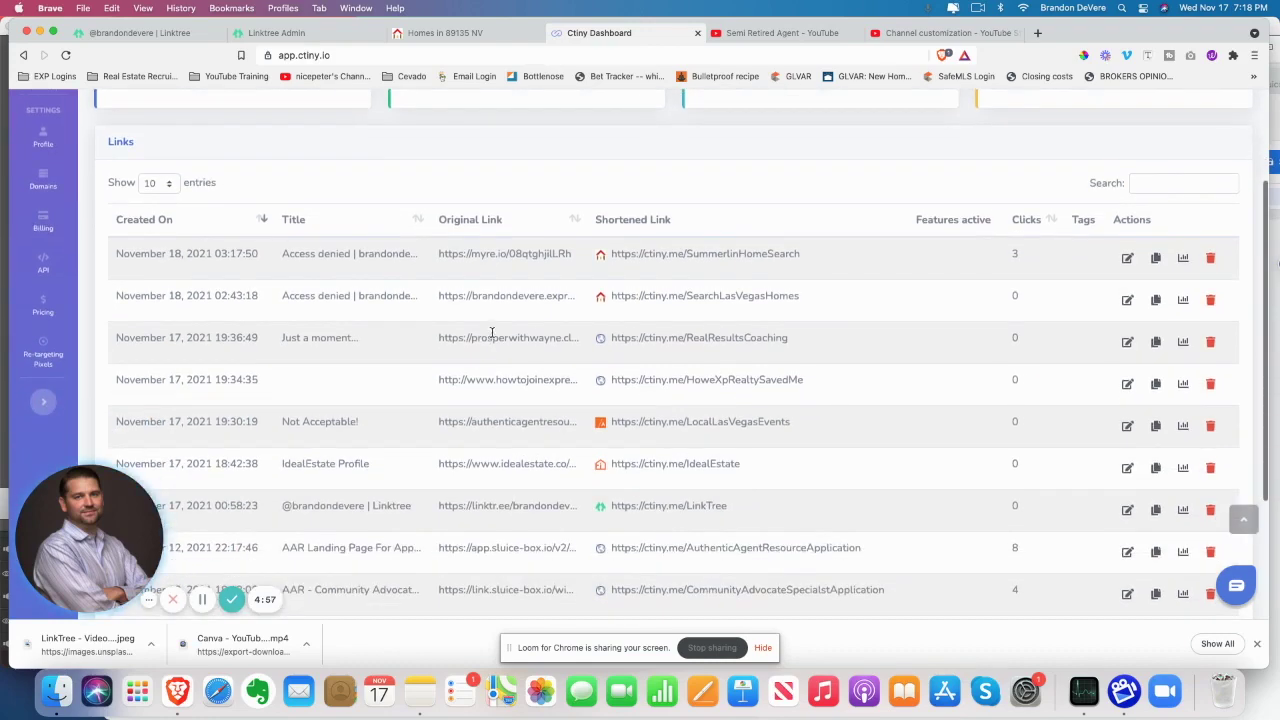
scroll(492, 332, "down", 1)
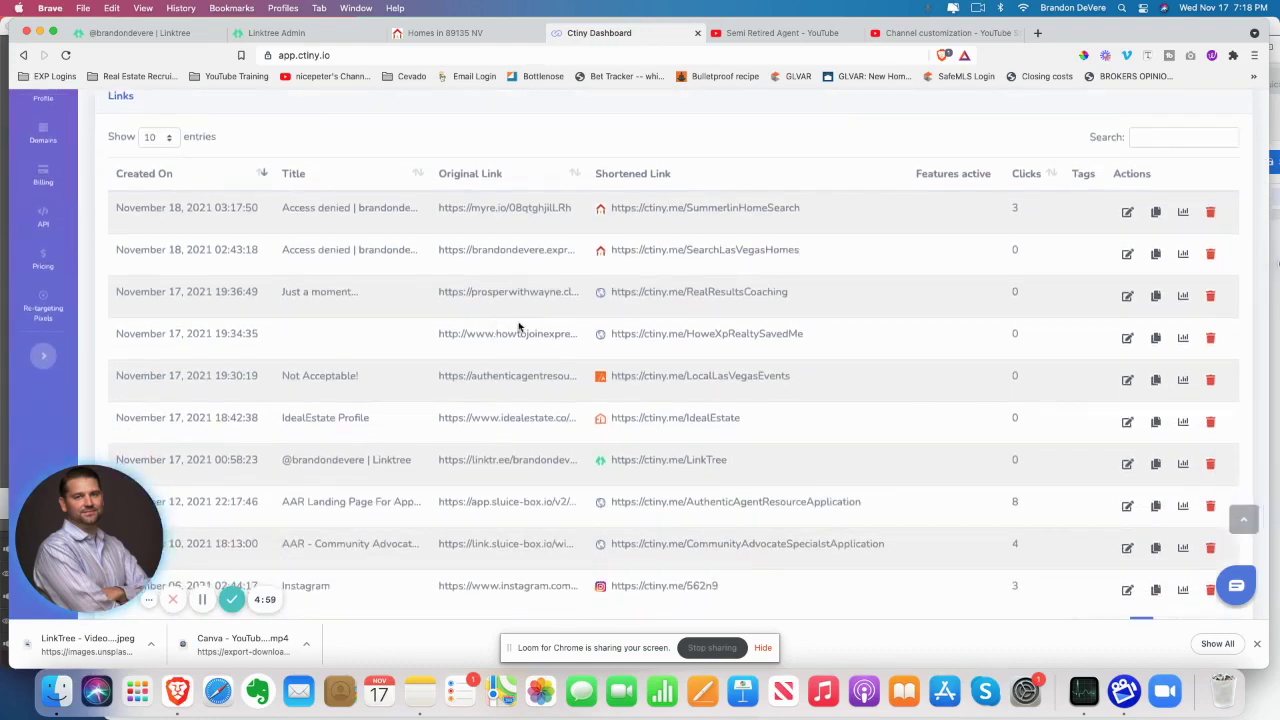
scroll(544, 334, "down", 1)
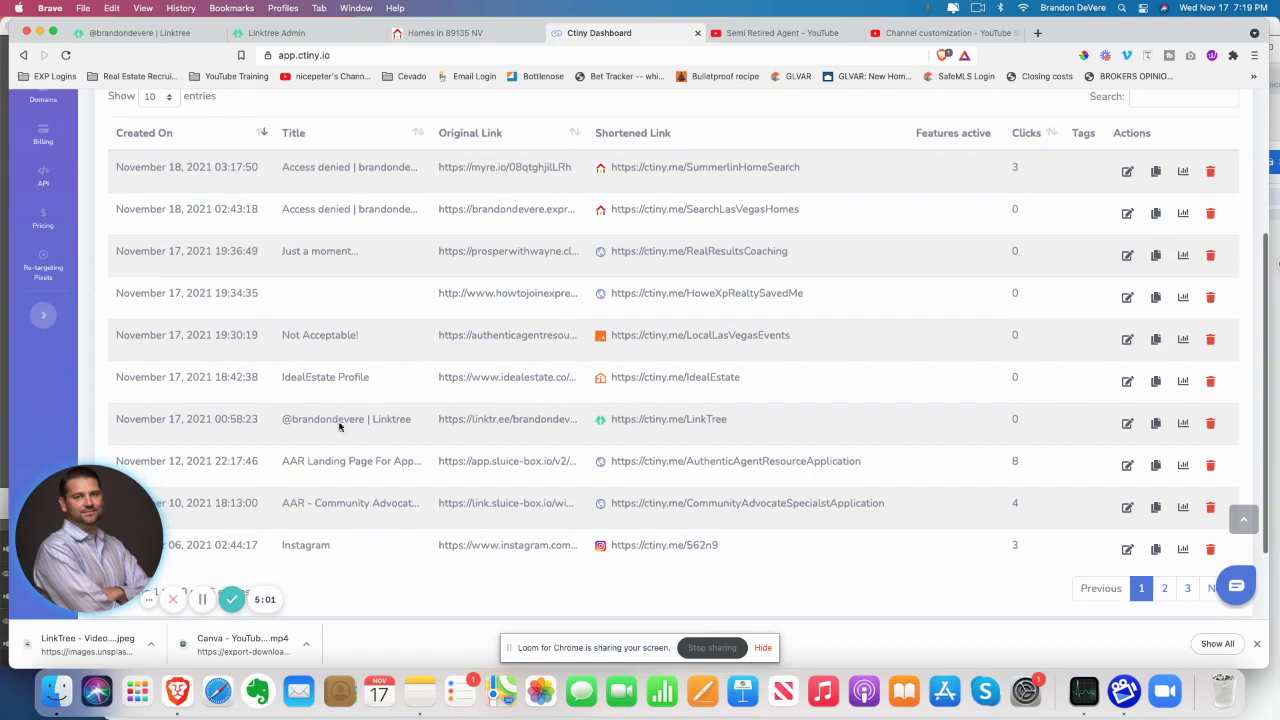
left_click_drag(731, 419, 273, 422)
scroll(837, 414, "down", 2)
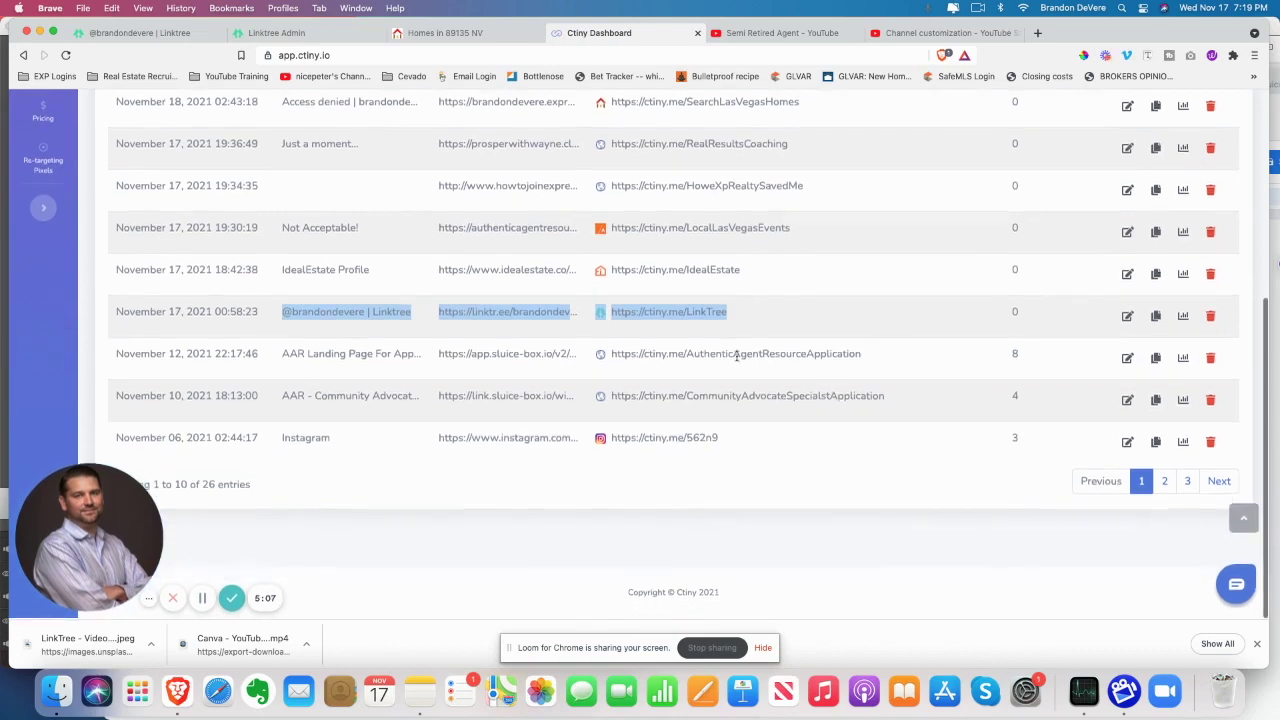
scroll(829, 403, "up", 2)
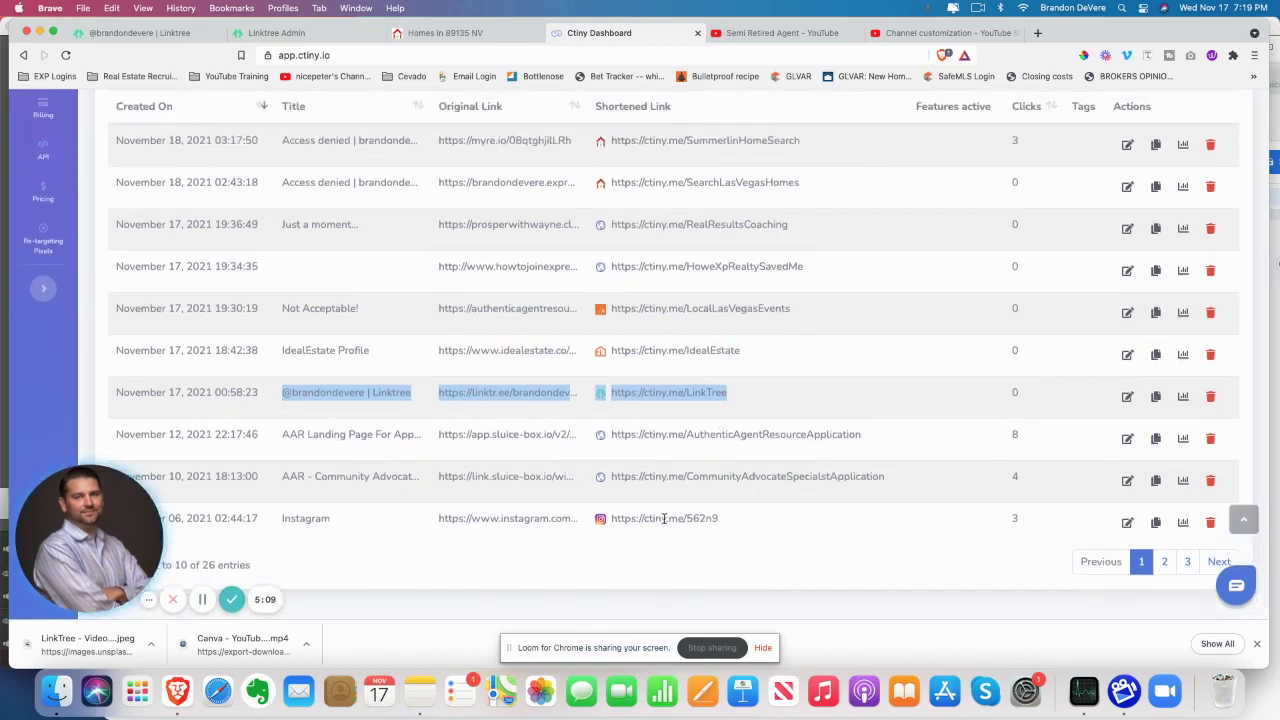
Open ctiny.me/562n9's settings, then begin titling the empty Linktree link
left_click(1127, 524)
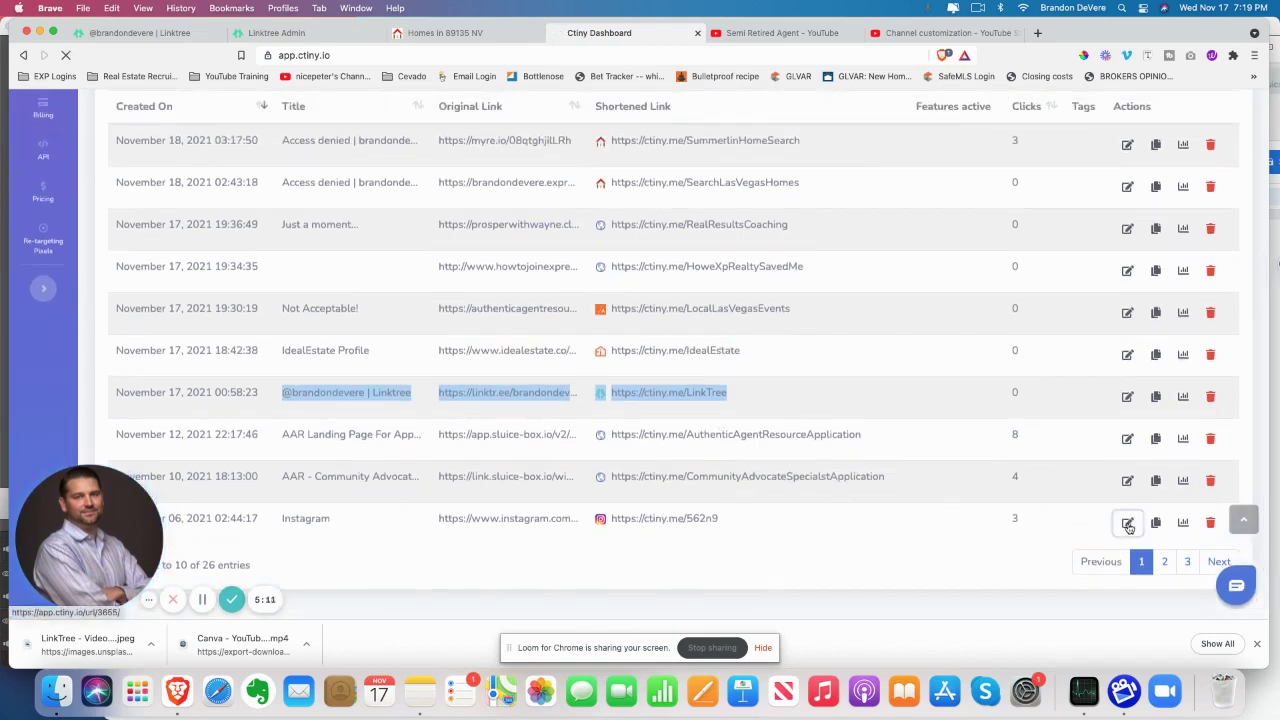
left_click(335, 40)
left_click(328, 334)
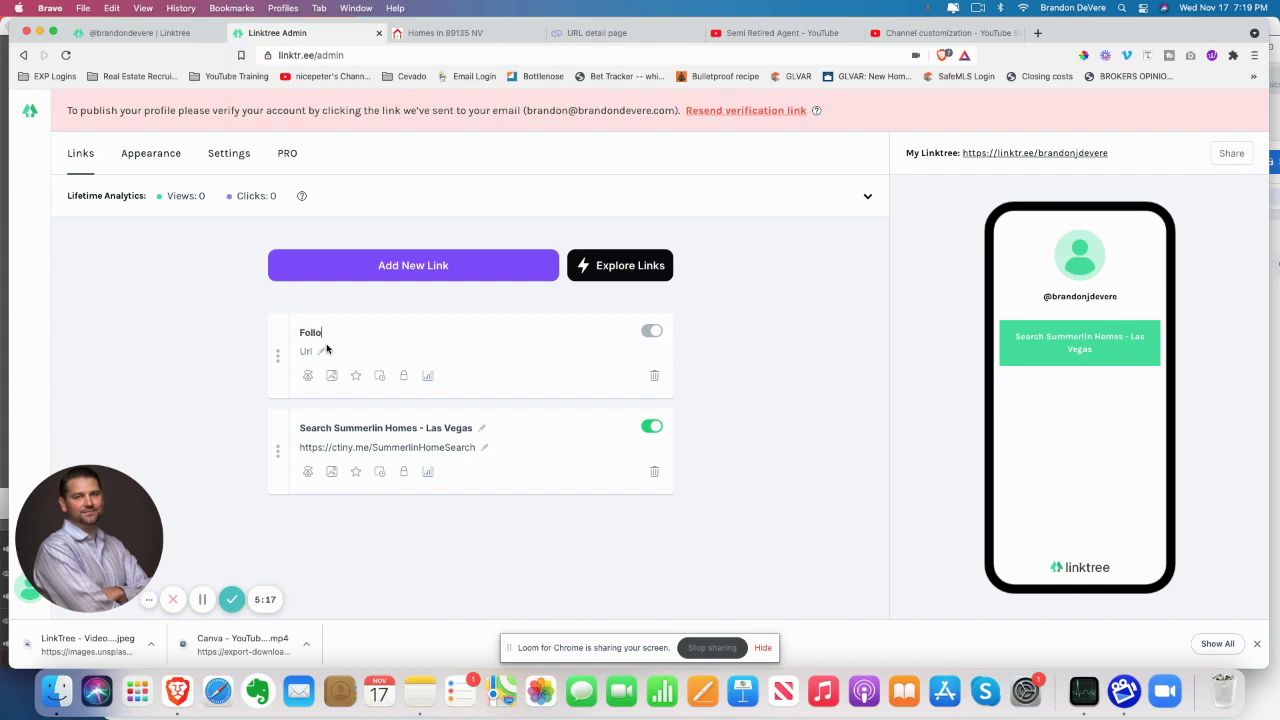
Title the second link 'Follow Me On Instagram', paste the copied short URL, and save it live
type("Follow Me O")
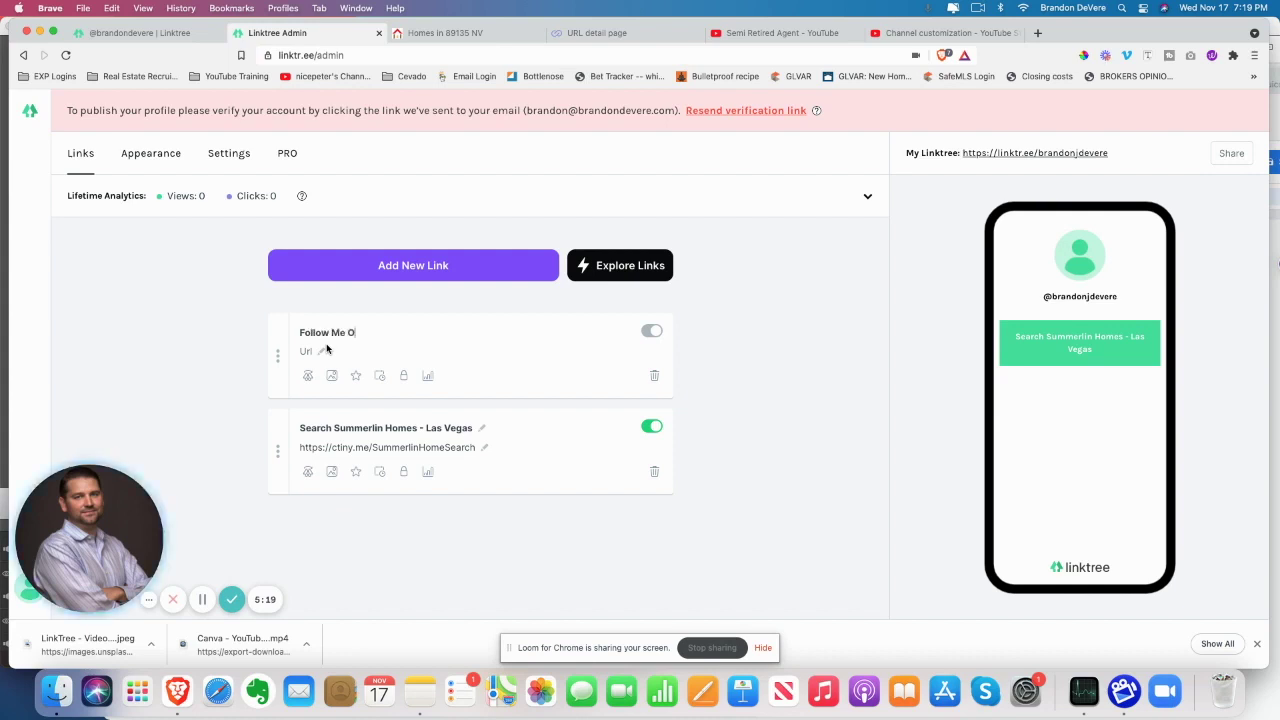
type("n Instagram")
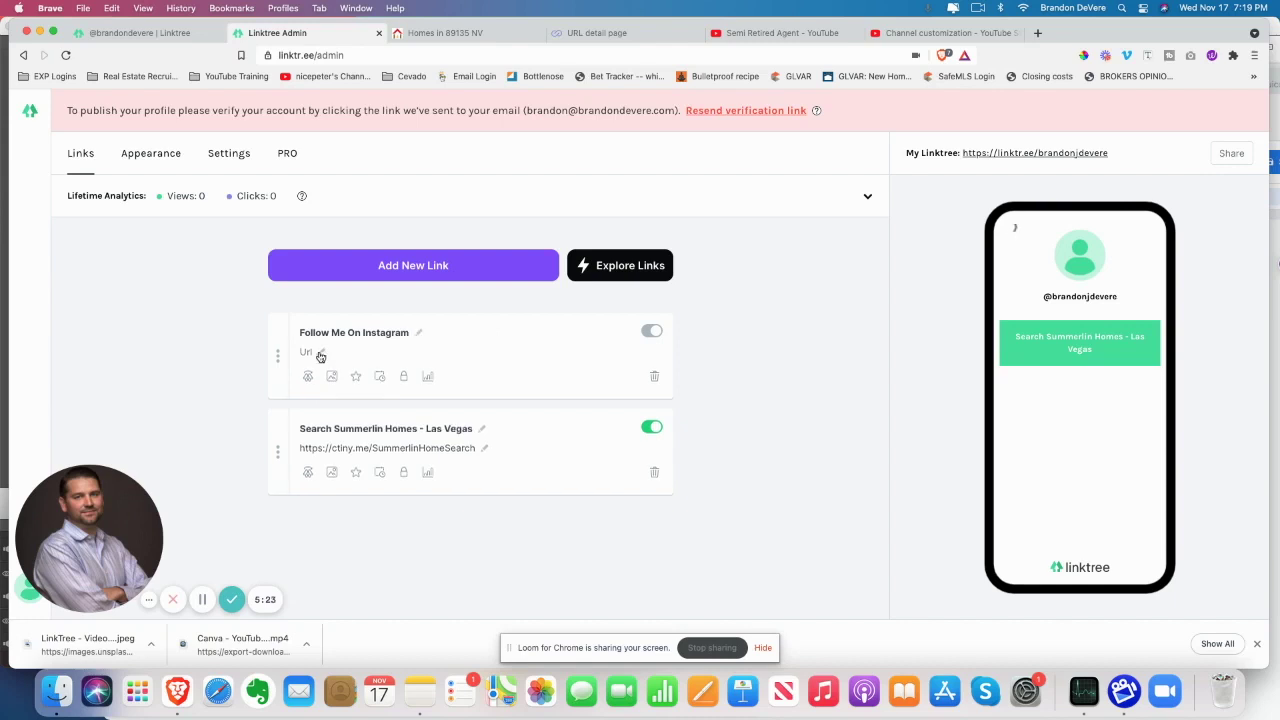
left_click(319, 352)
type("https://ctiny.me/SummerlinHomeSearch")
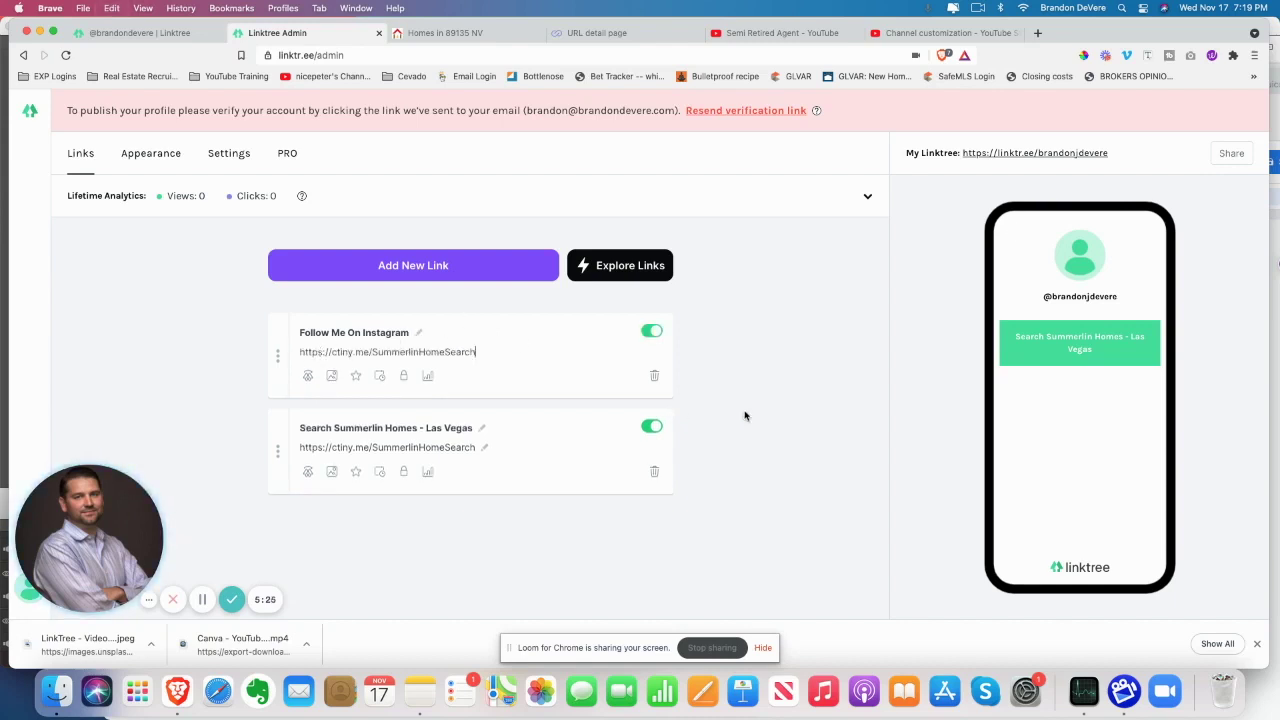
left_click(760, 435)
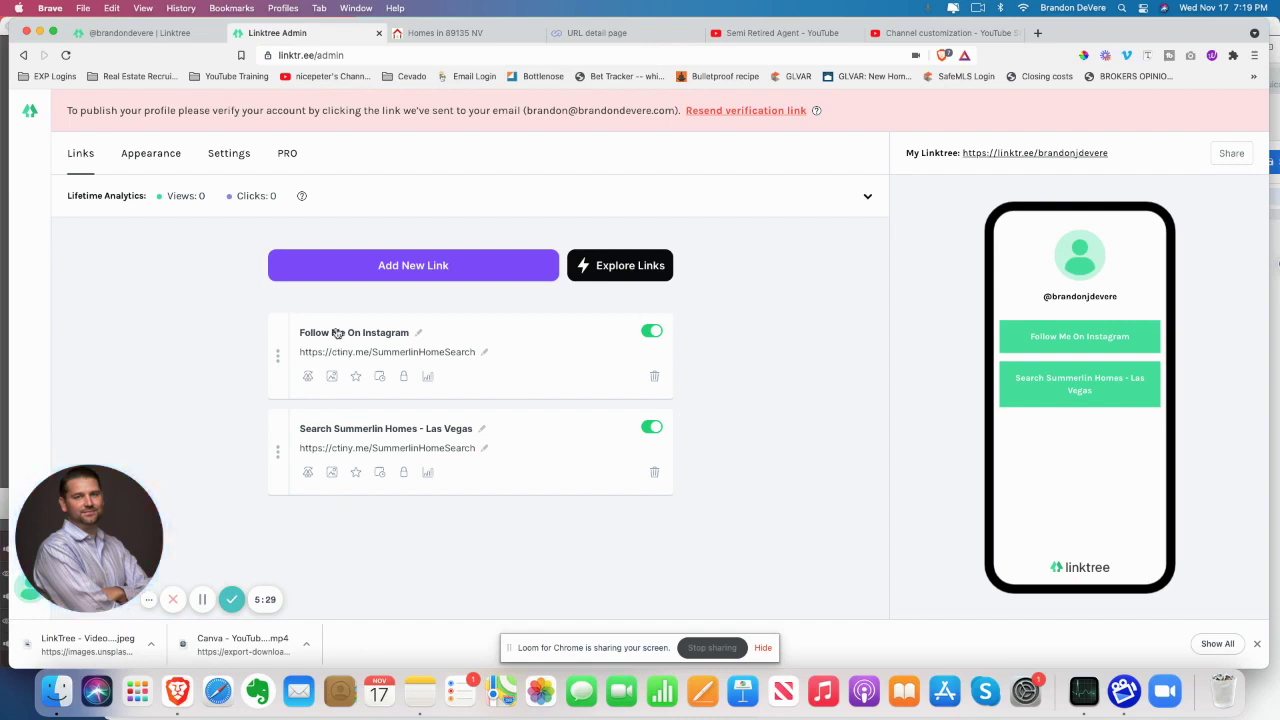
left_click(610, 33)
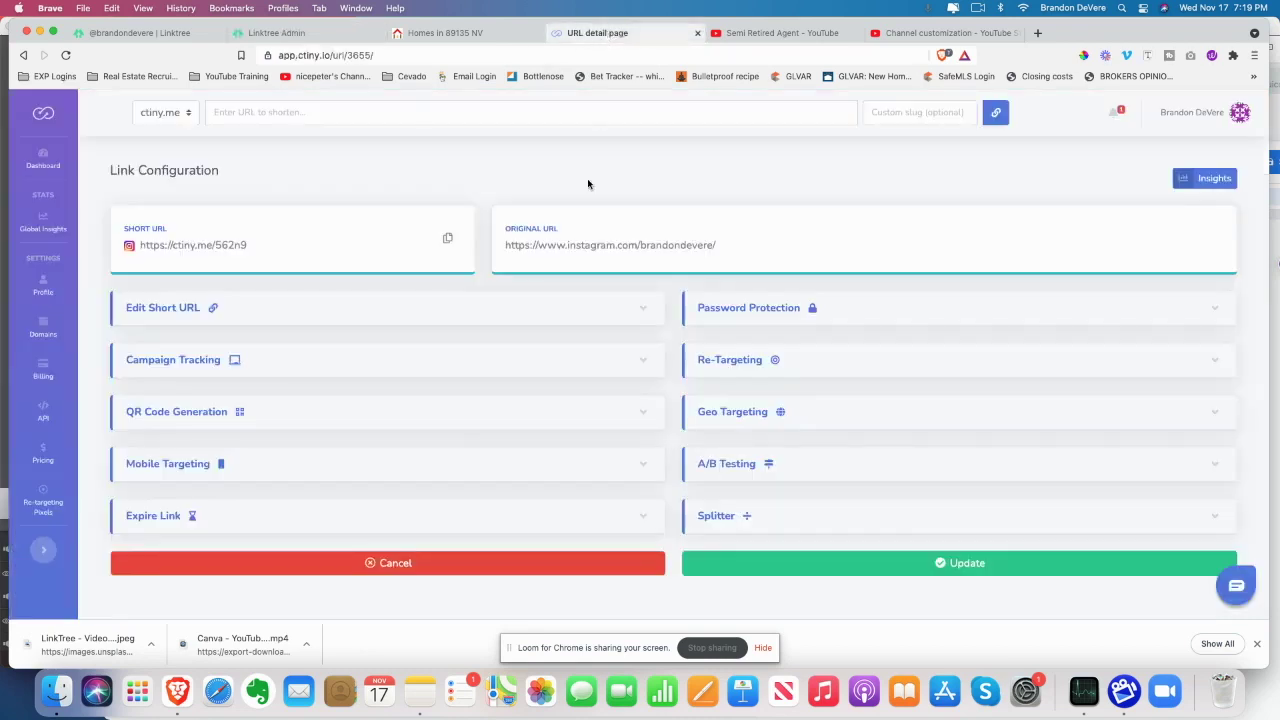
Expand the edit options for the Instagram short link in Ctiny
left_click(197, 310)
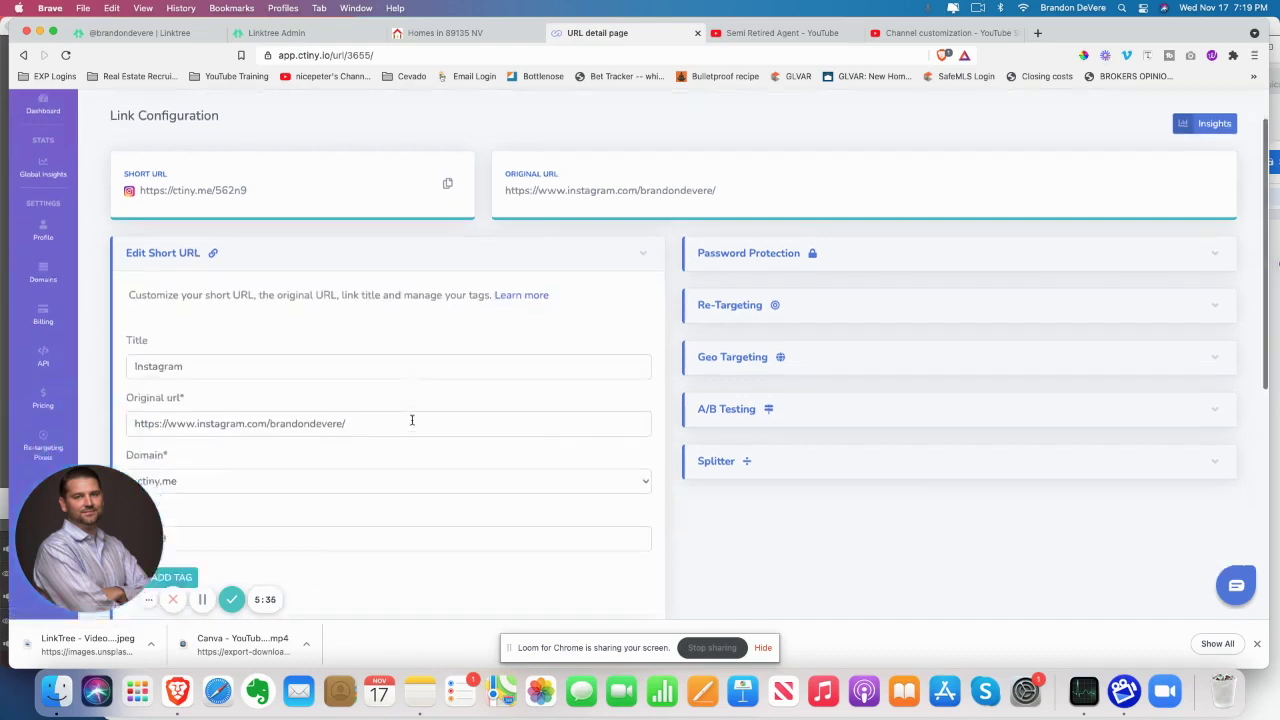
scroll(390, 370, "down", 2)
scroll(300, 418, "down", 7)
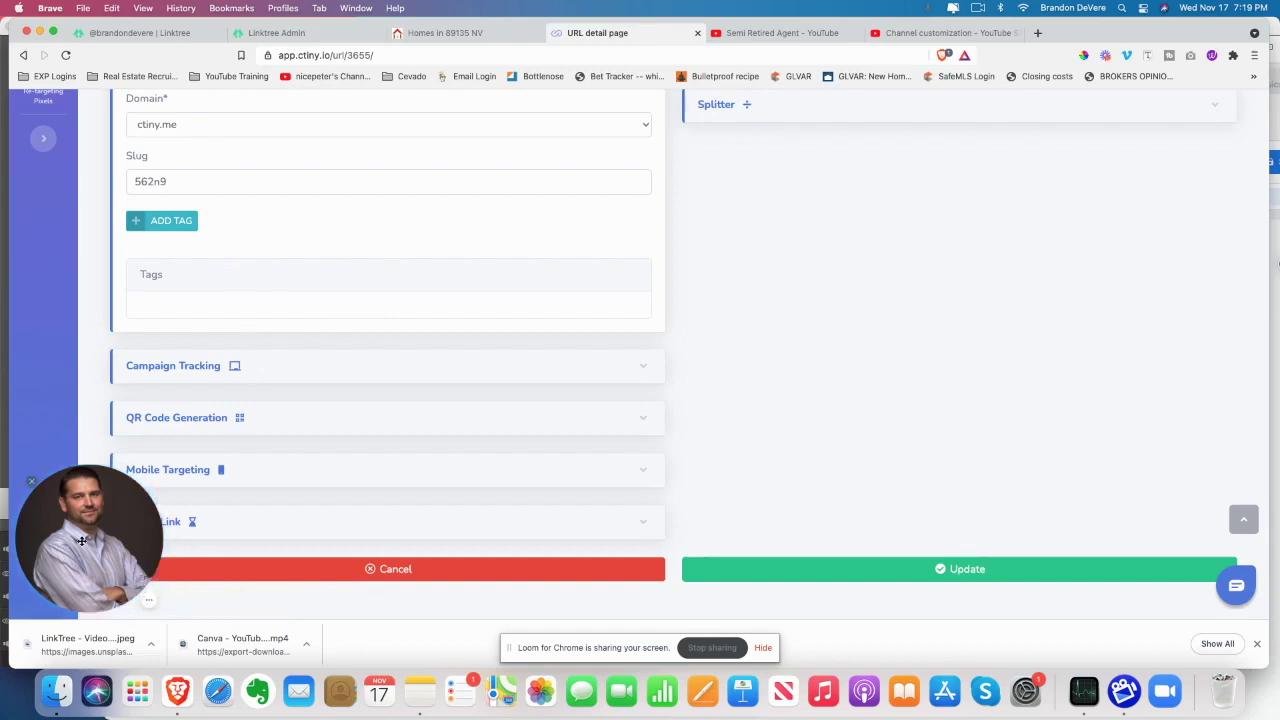
left_click(31, 482)
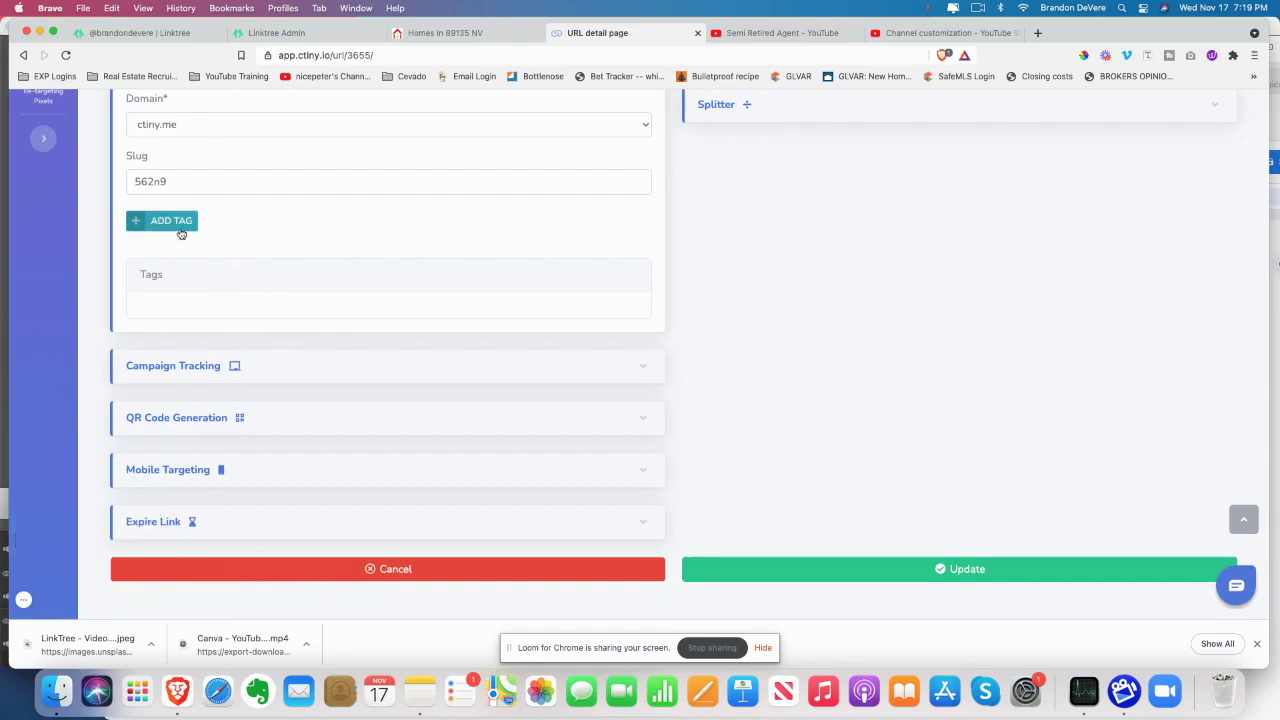
left_click(24, 601)
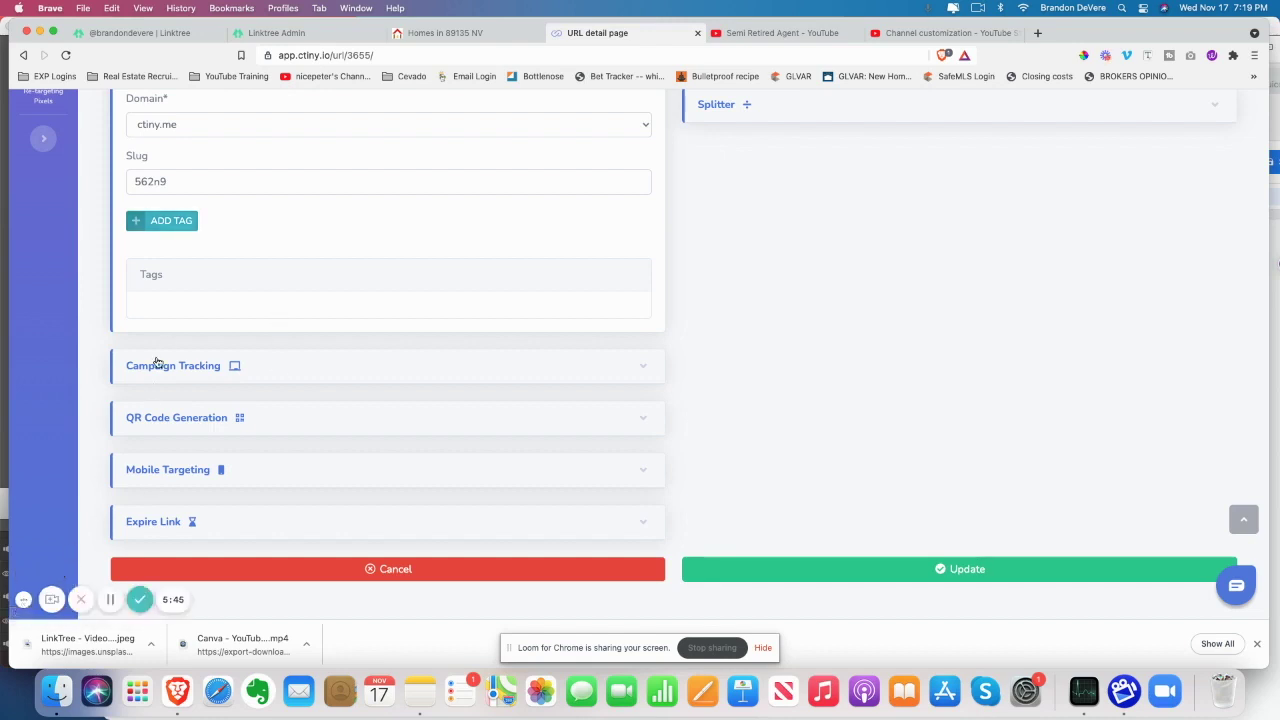
scroll(172, 201, "up", 1)
scroll(172, 201, "up", 1)
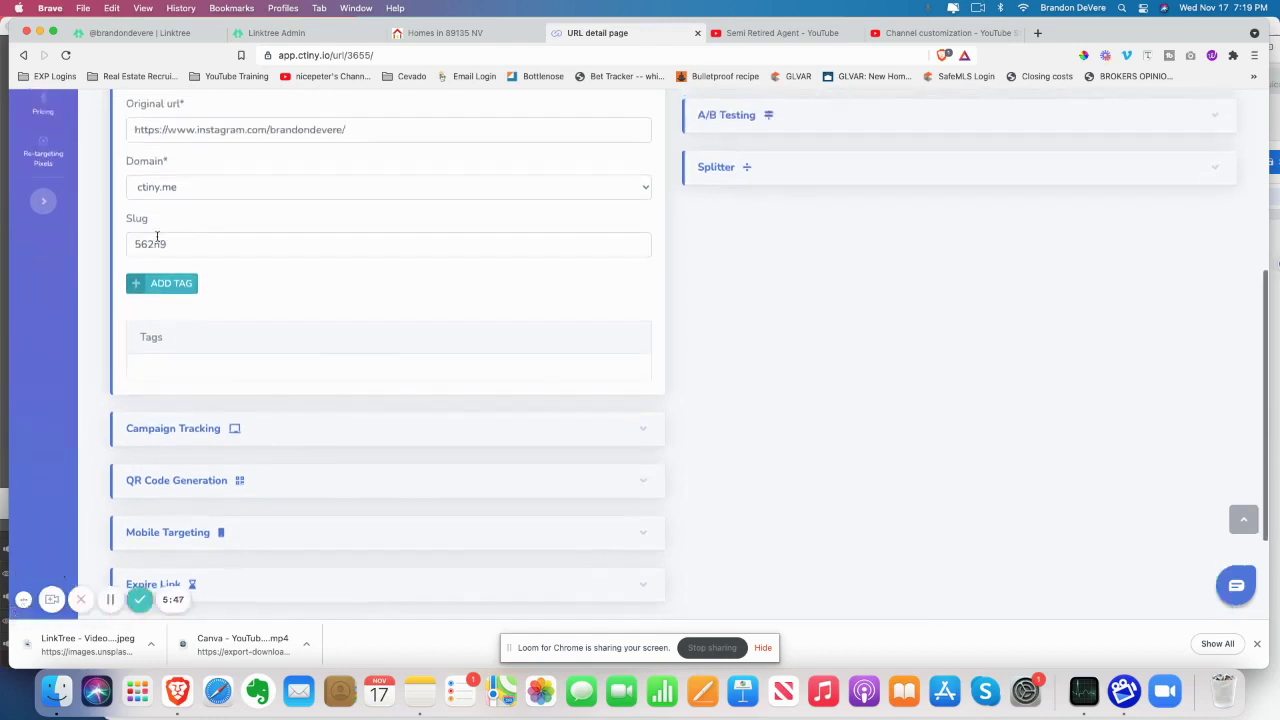
Change the slug to Instagram, save it, and copy the ctiny.me/Instagram address
left_click_drag(167, 244, 133, 245)
scroll(365, 236, "up", 5)
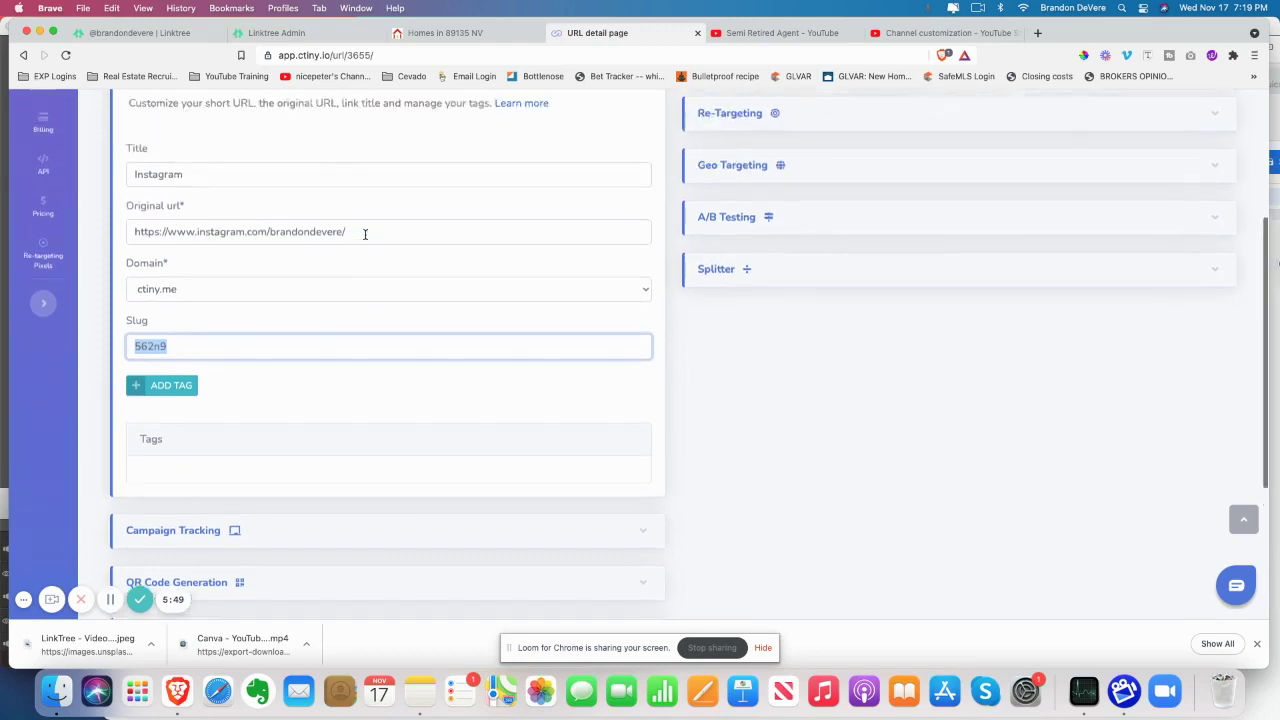
scroll(195, 444, "down", 1)
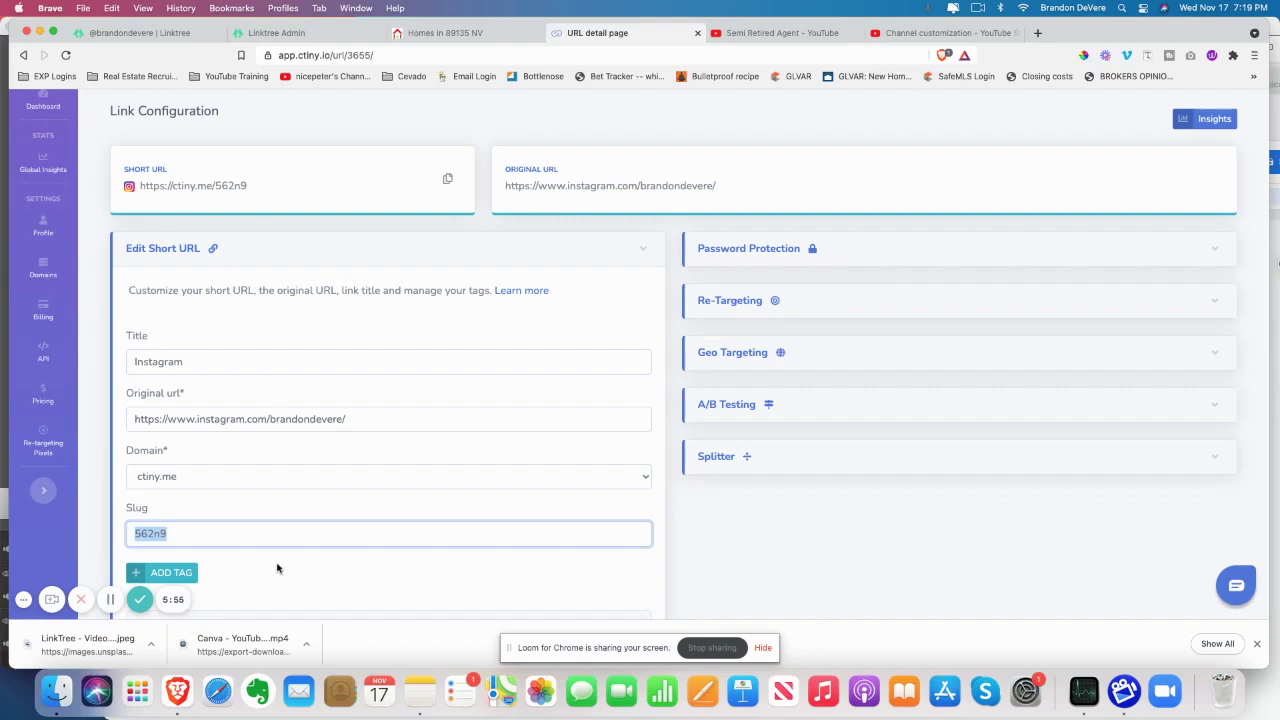
type("Instagram")
scroll(457, 574, "down", 8)
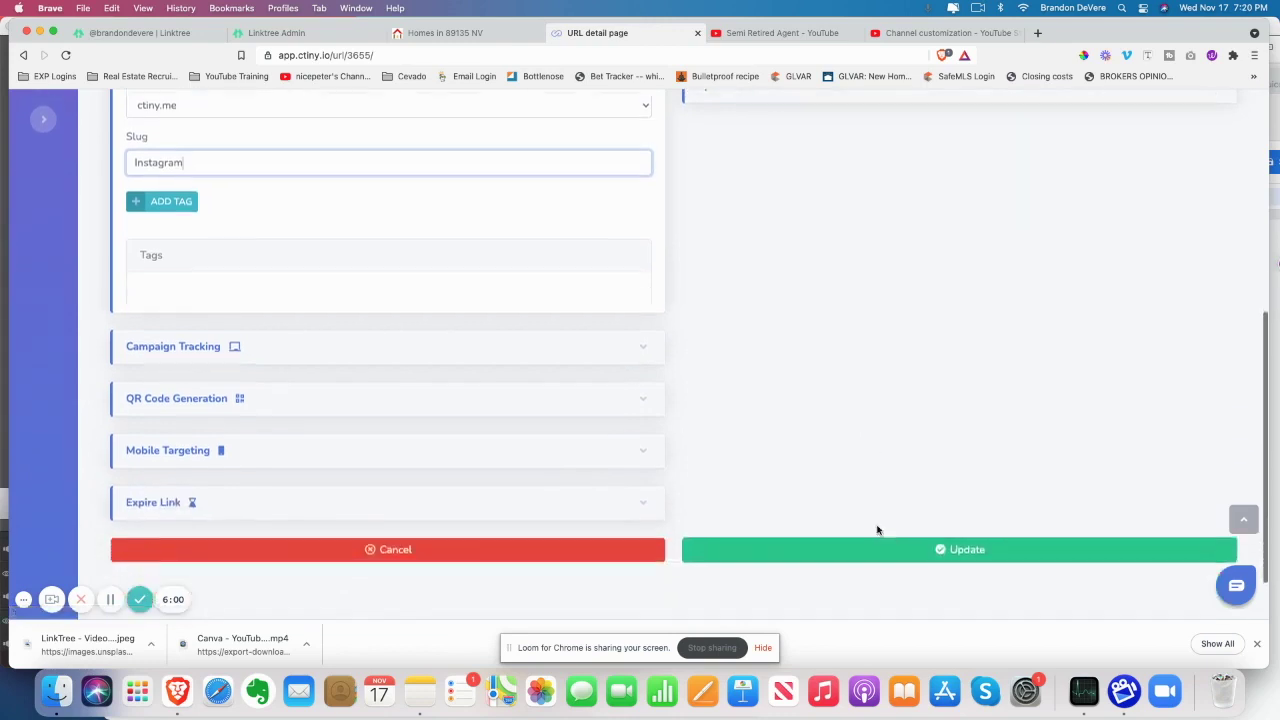
scroll(877, 530, "down", 1)
left_click(940, 502)
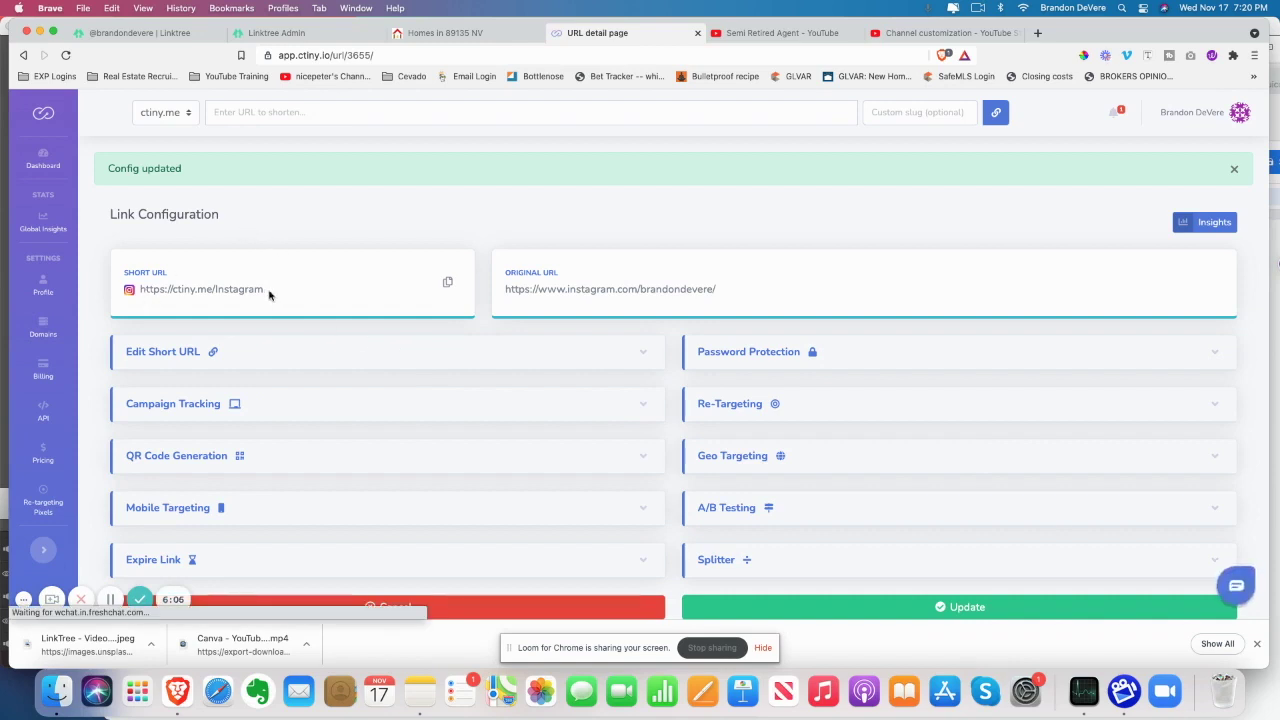
left_click(448, 285)
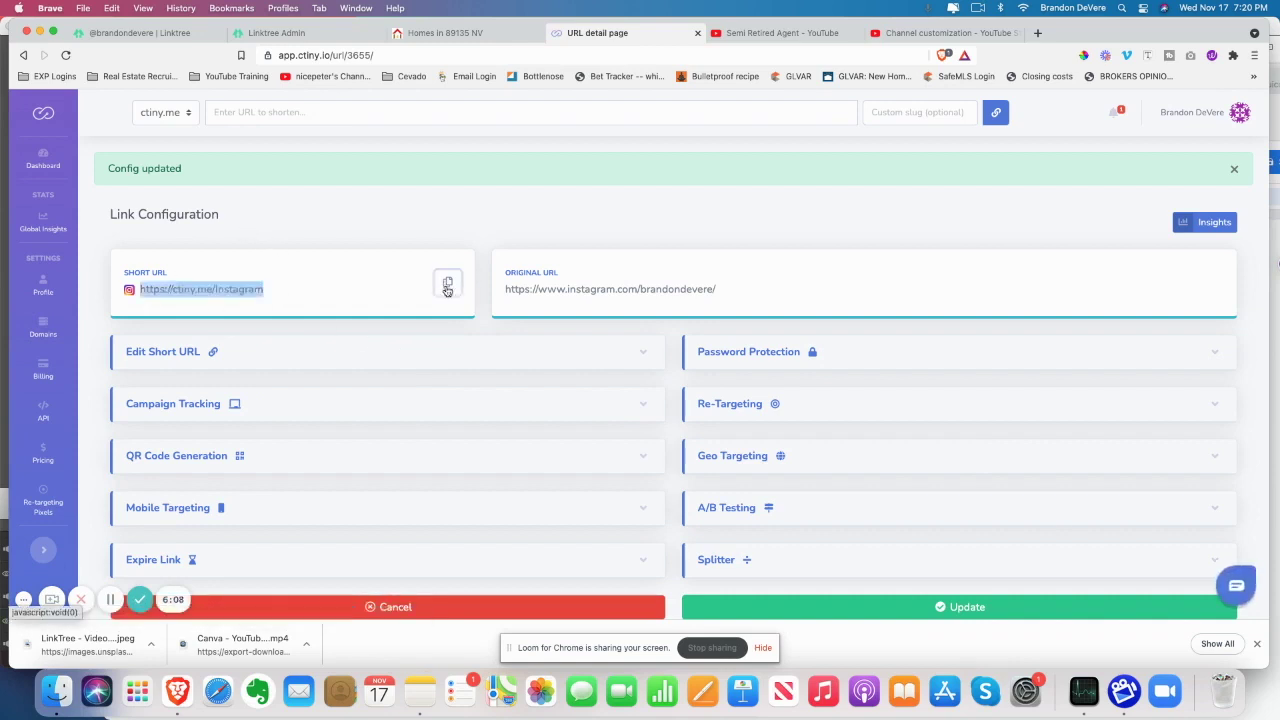
left_click(310, 33)
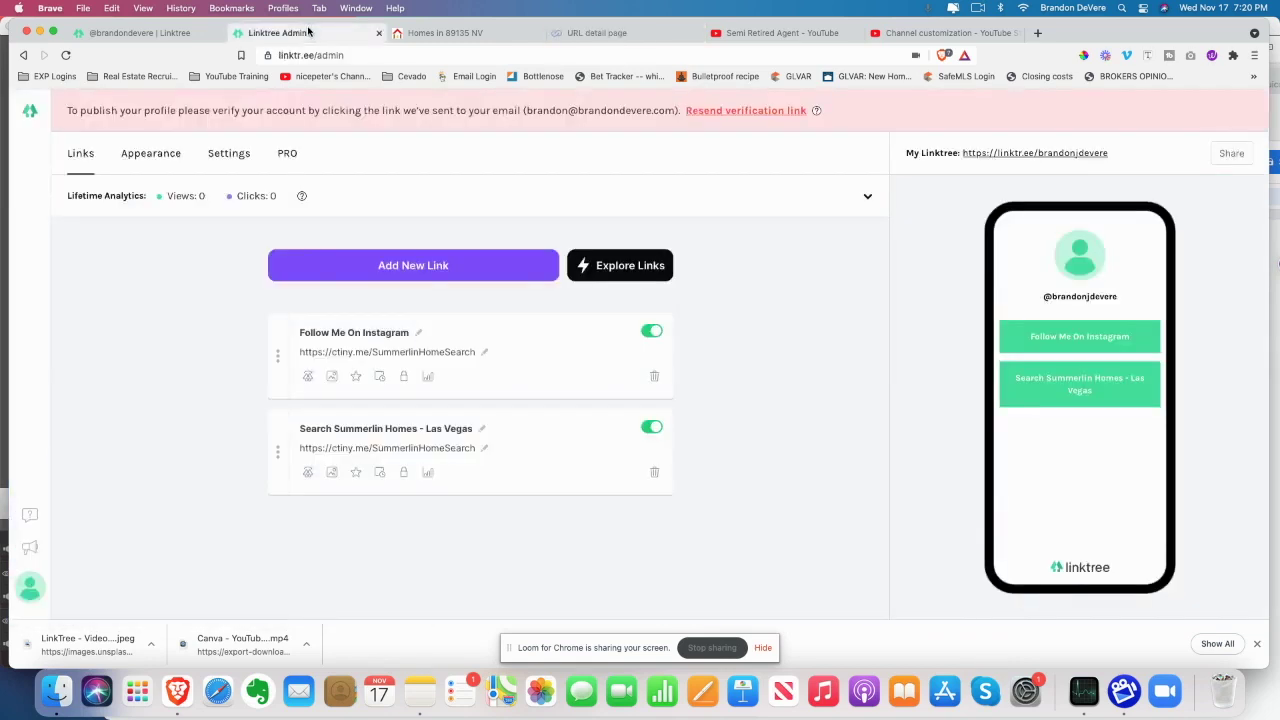
left_click(484, 352)
triple_click(469, 352)
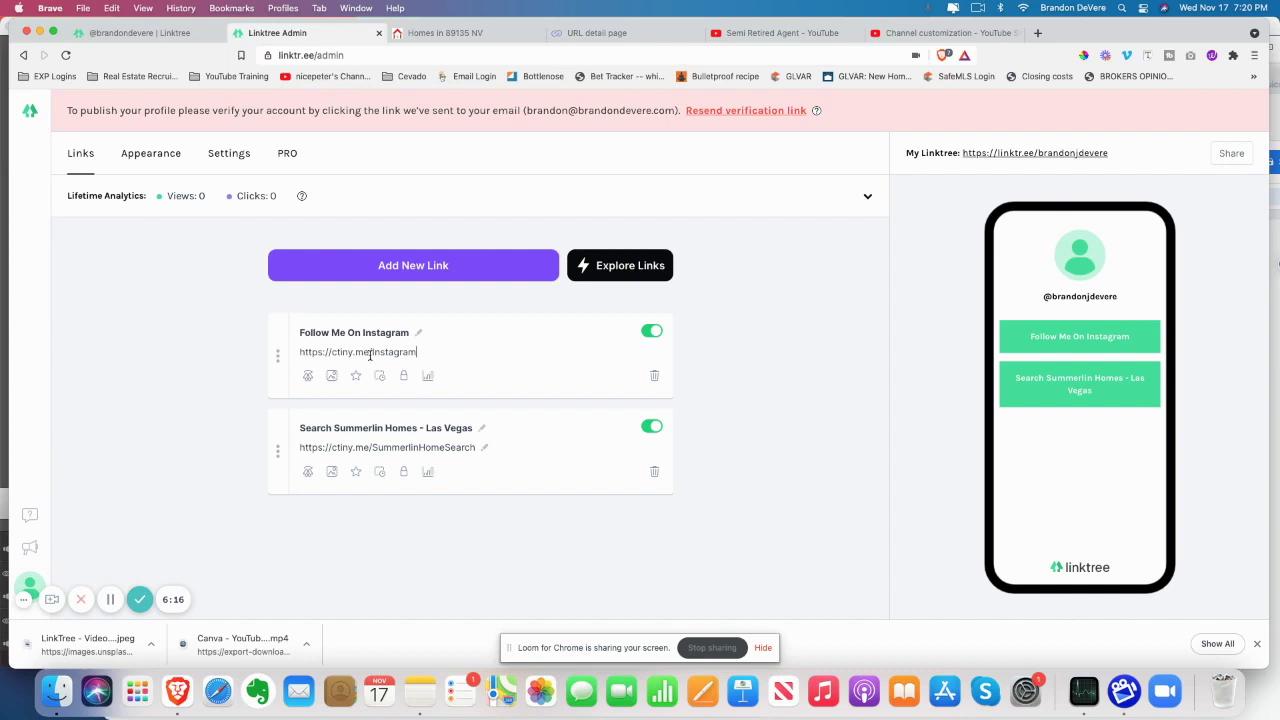
left_click(868, 411)
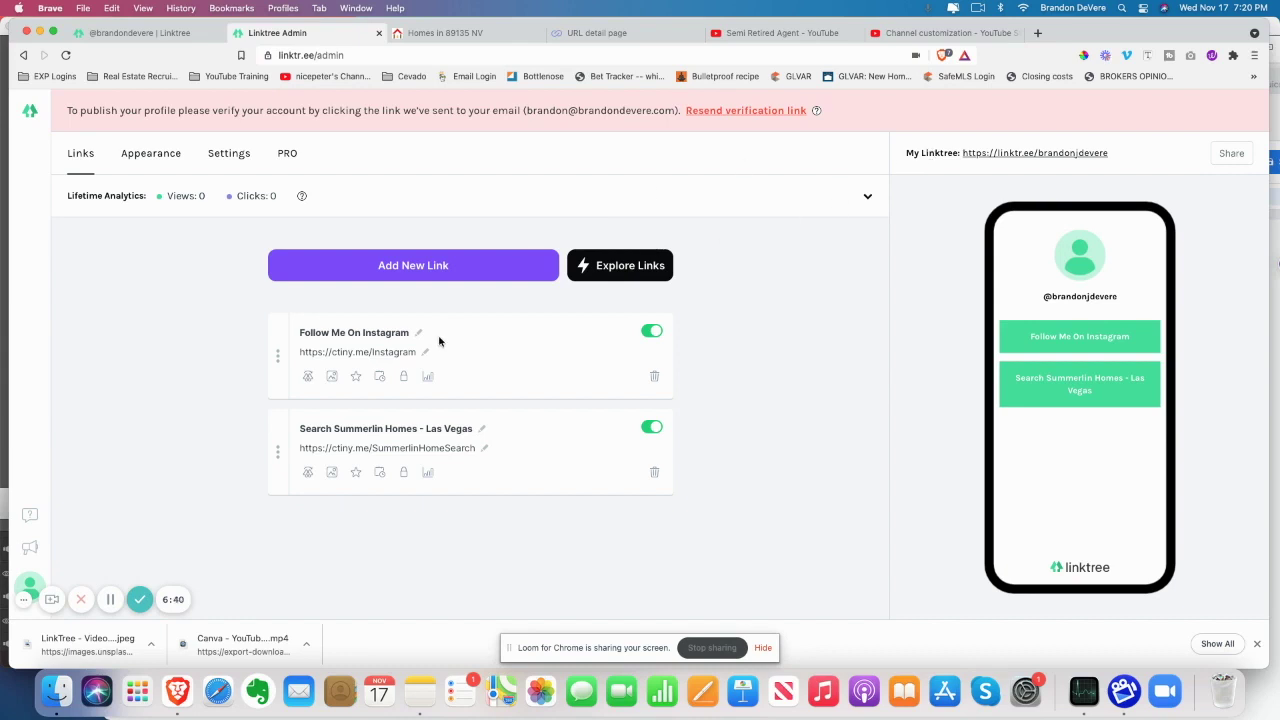
left_click(600, 36)
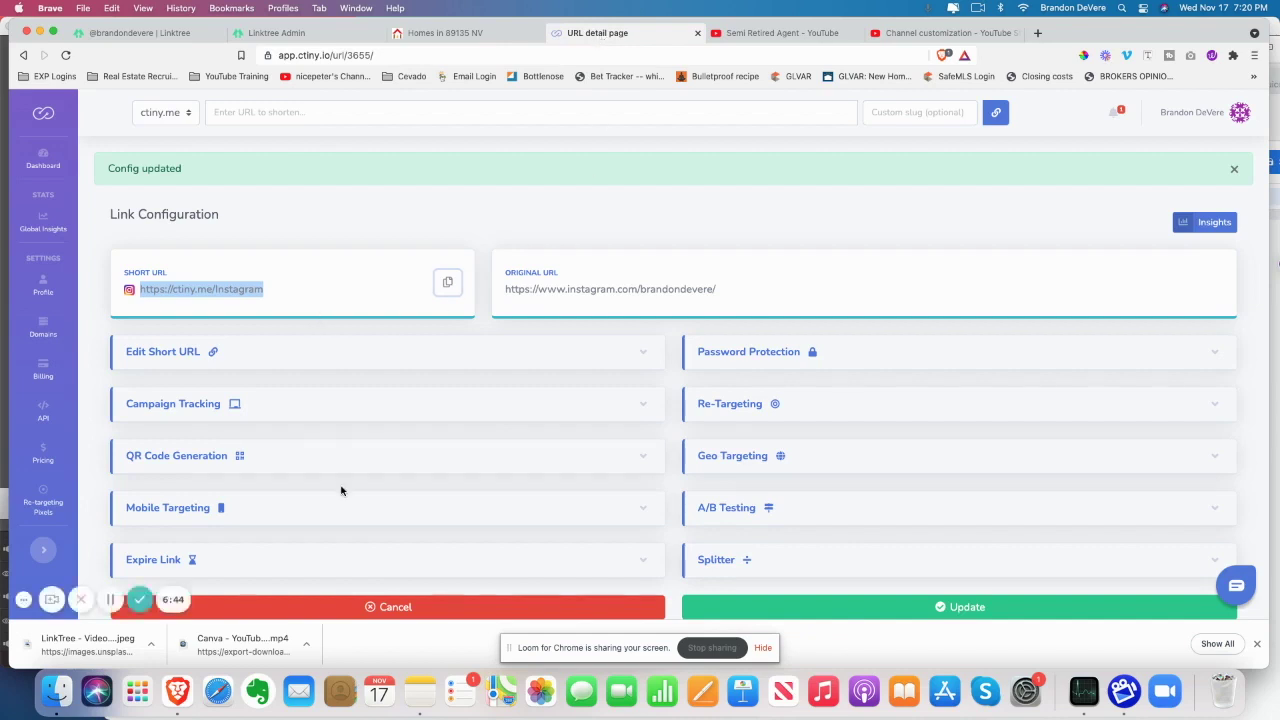
Open the Instagram short link's editing fields in Ctiny
scroll(299, 262, "down", 2)
left_click(255, 201)
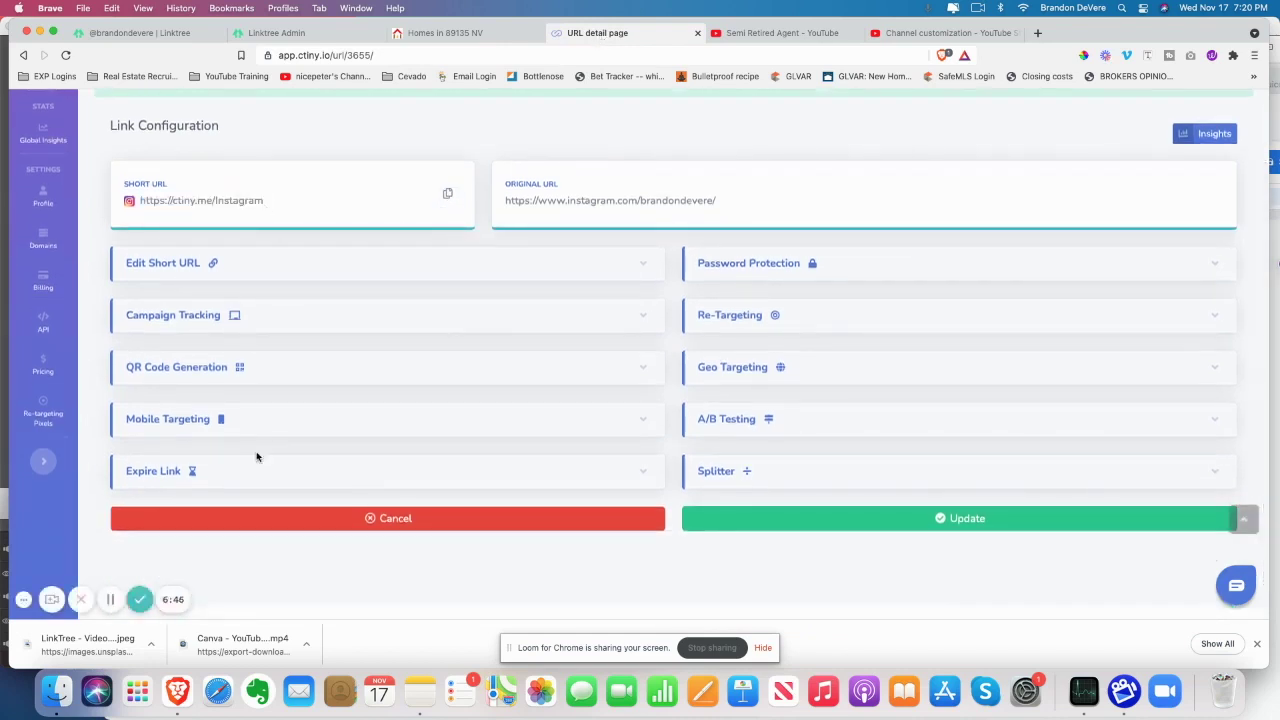
left_click(195, 266)
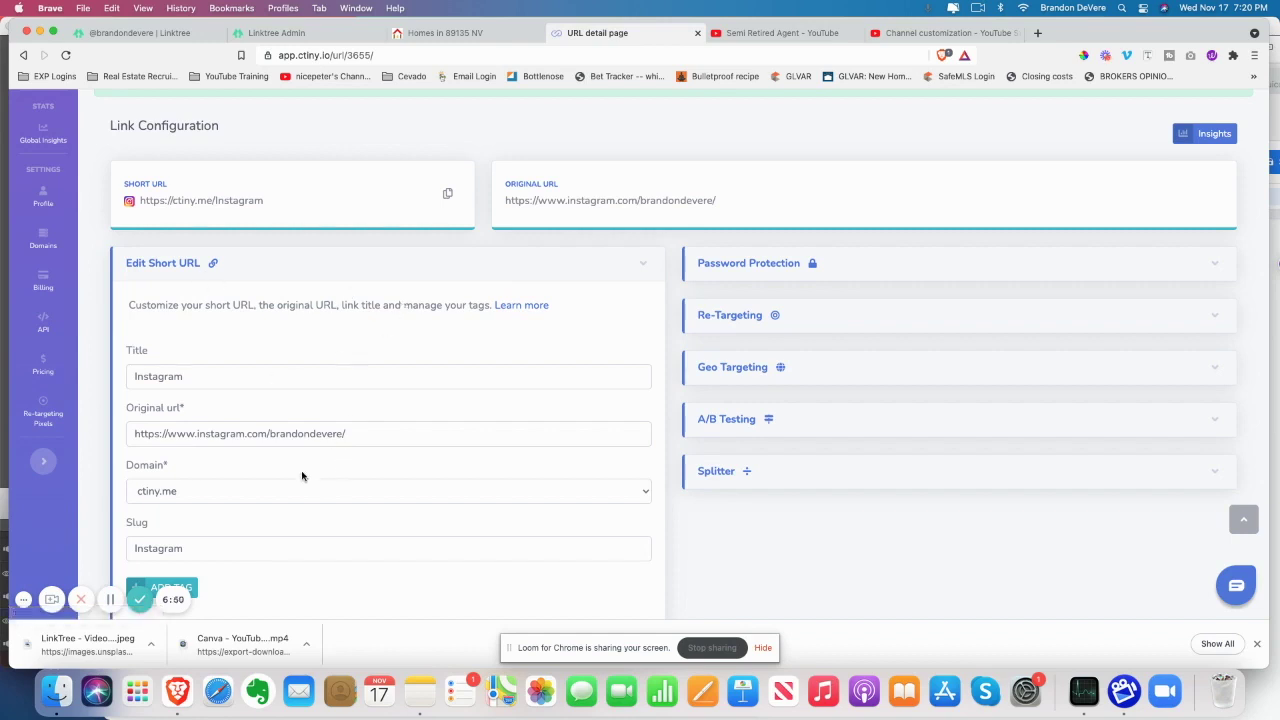
scroll(356, 444, "down", 2)
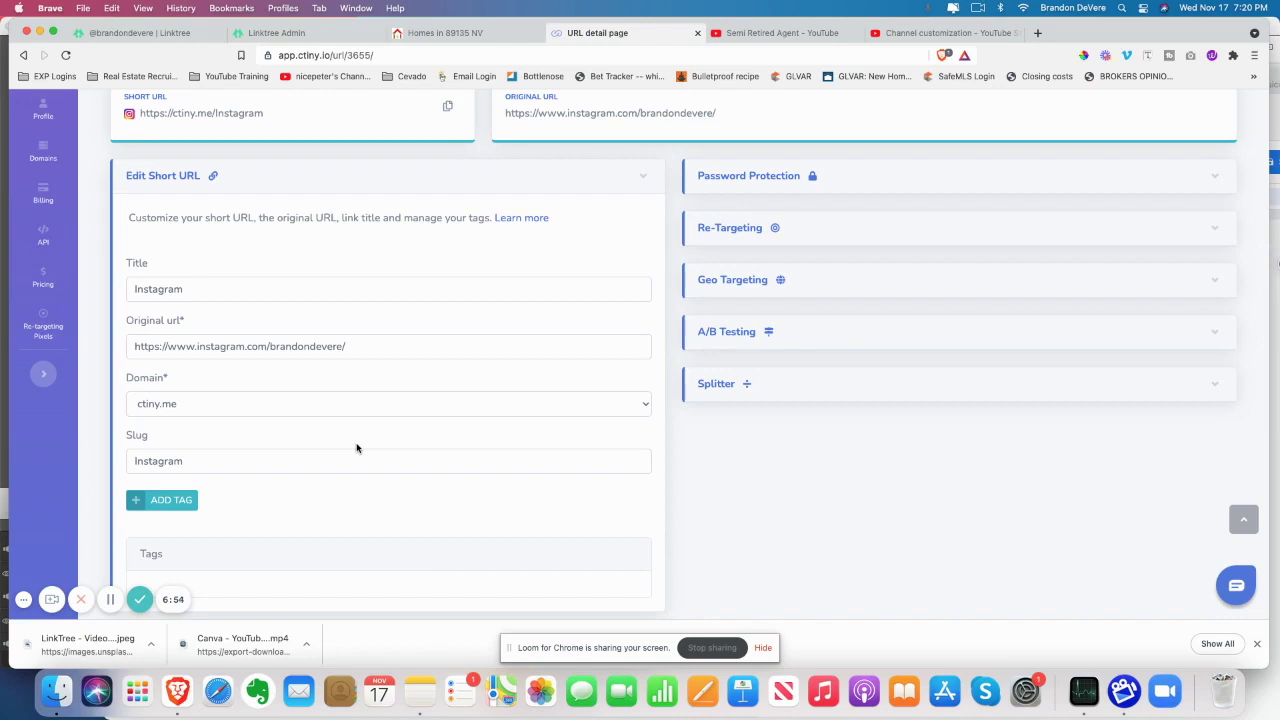
Extend the slug to InstagramLinkTree and save the update
left_click(200, 470)
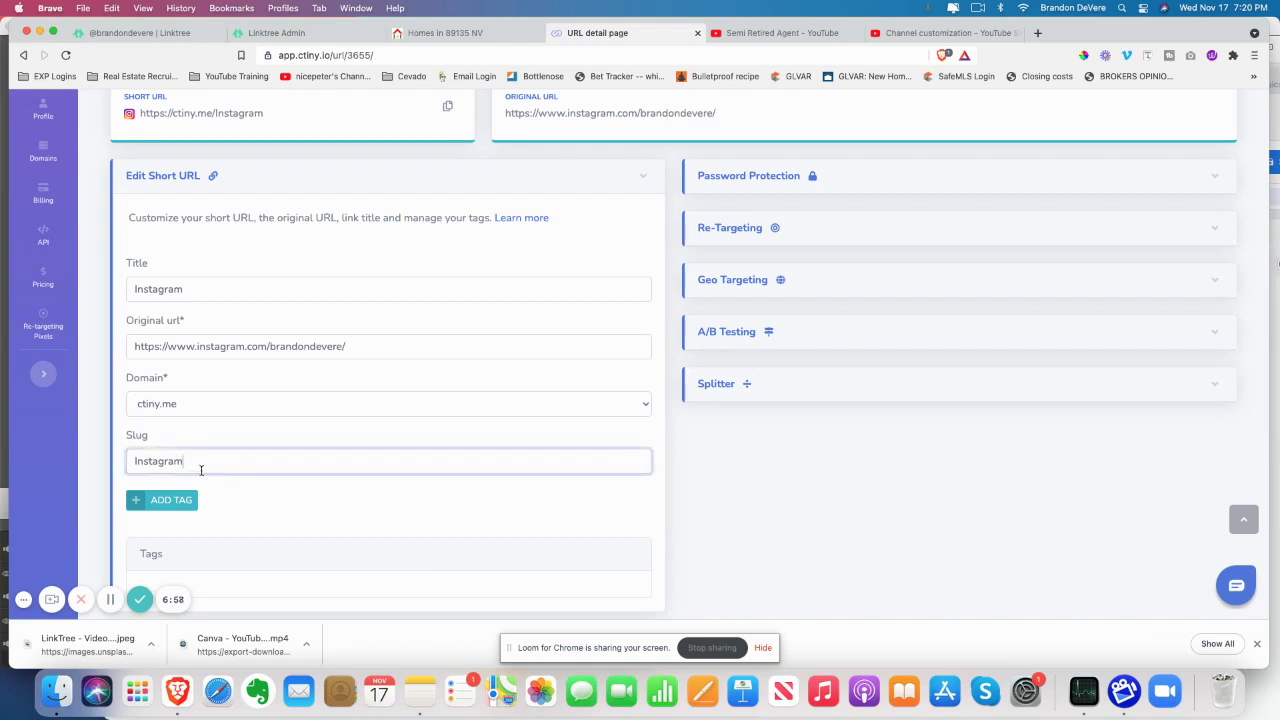
type("LinkTree")
scroll(566, 526, "down", 8)
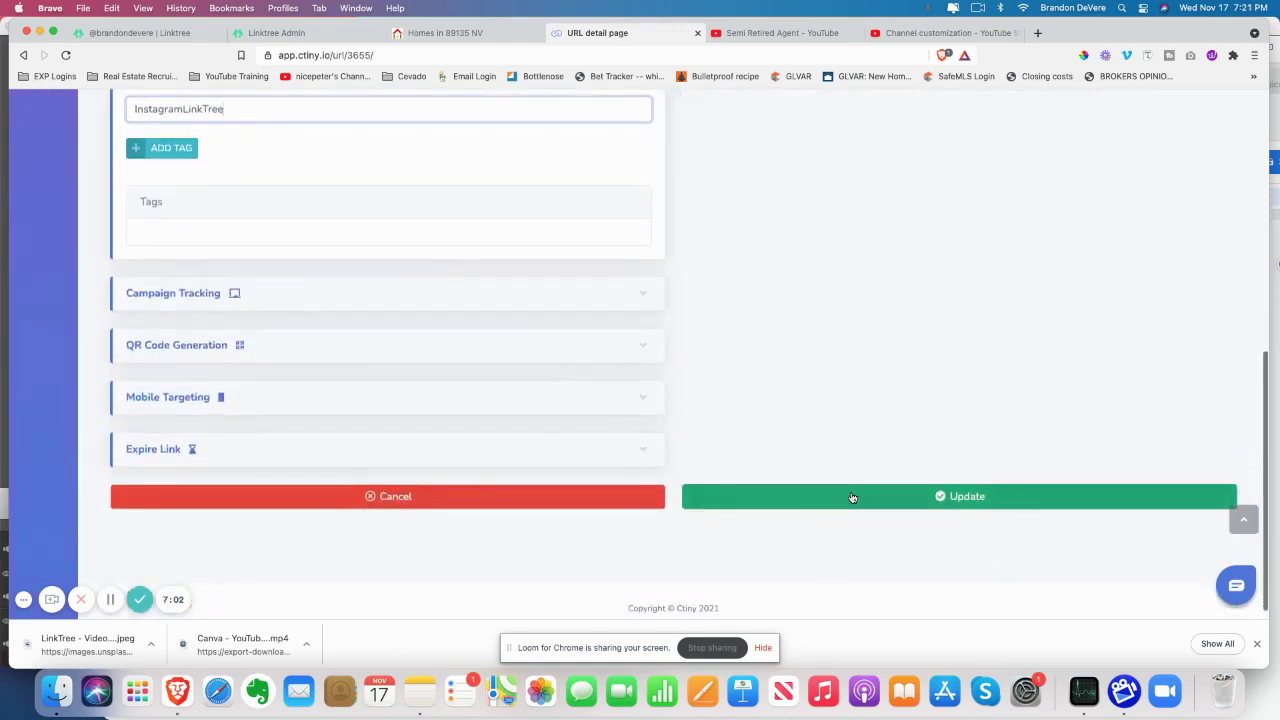
left_click(852, 497)
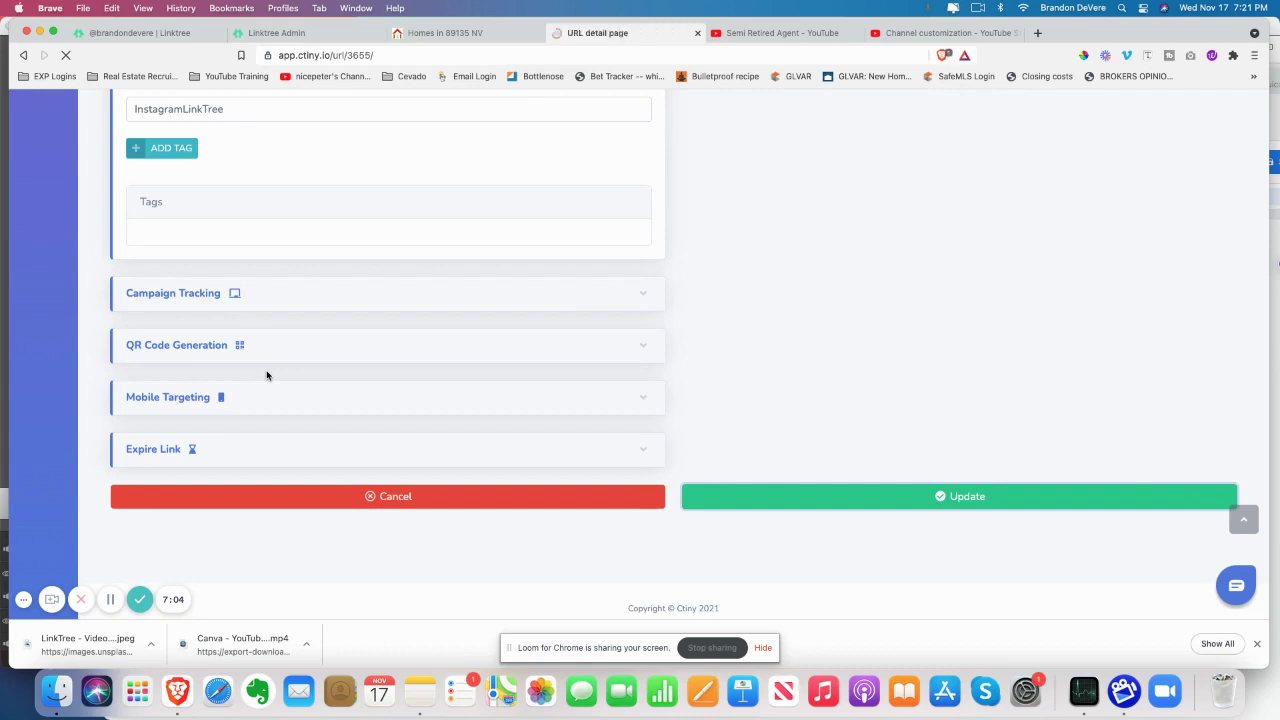
left_click(52, 600)
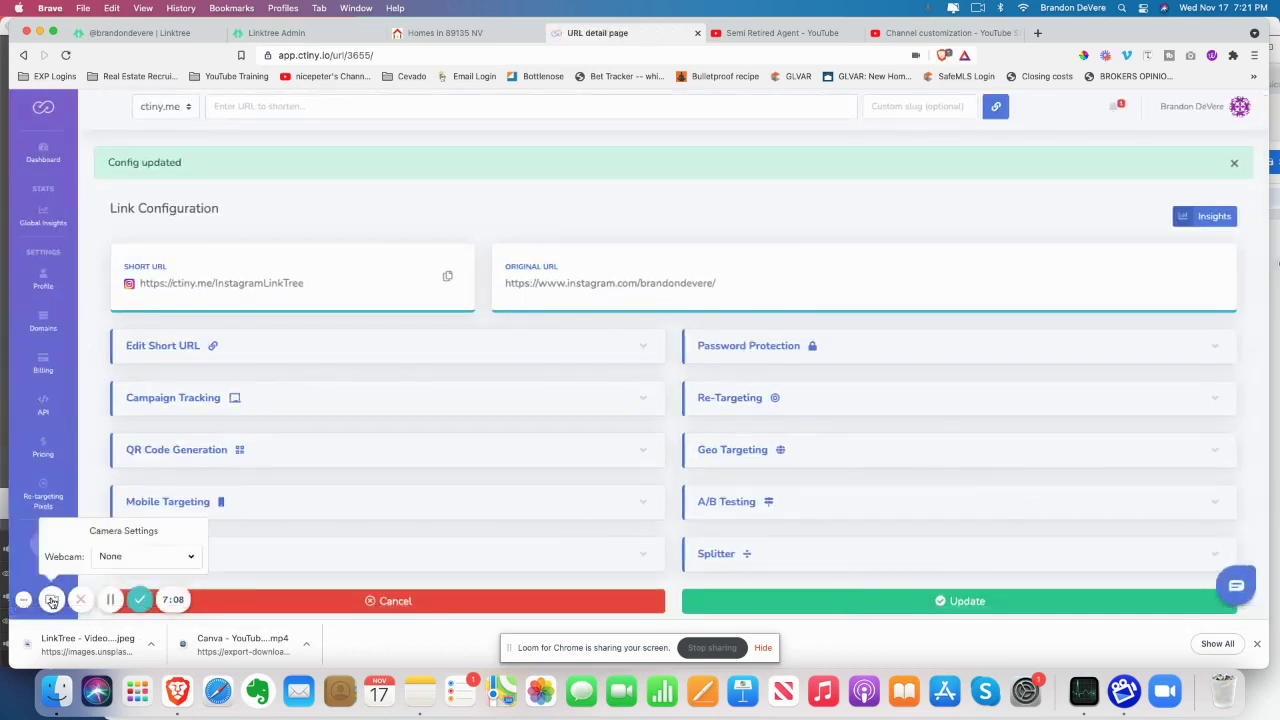
left_click(145, 556)
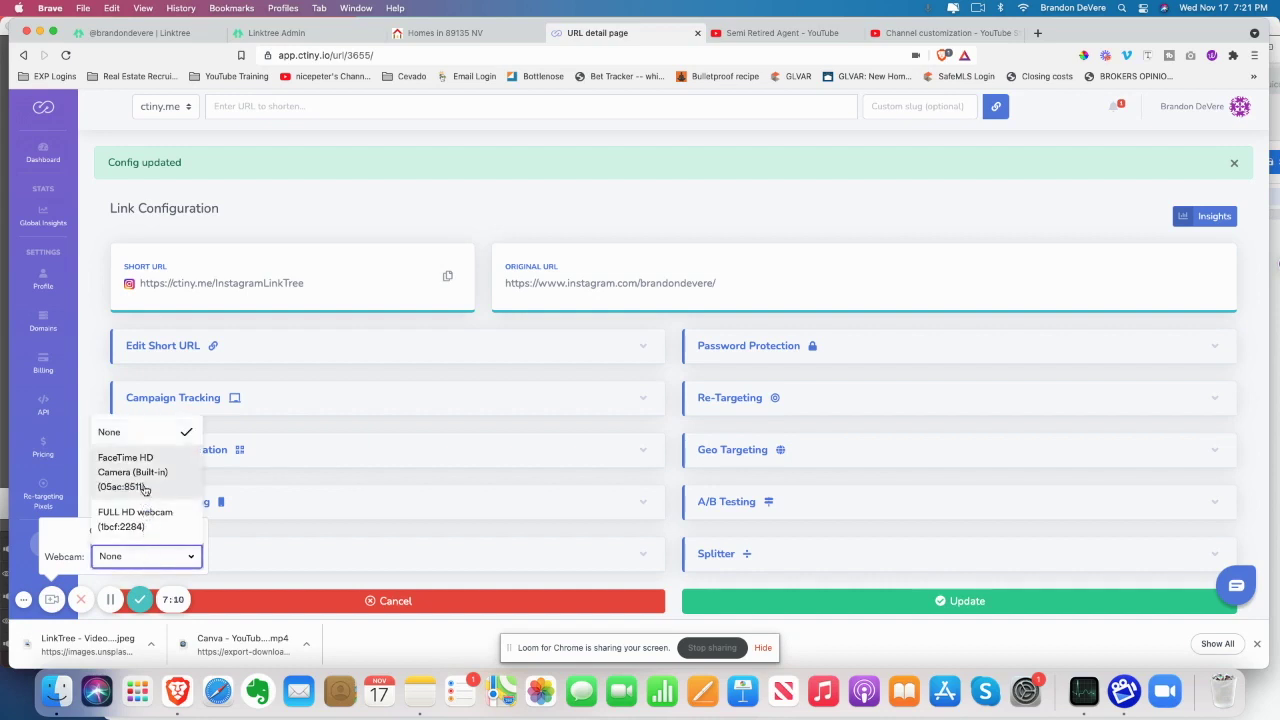
left_click(150, 515)
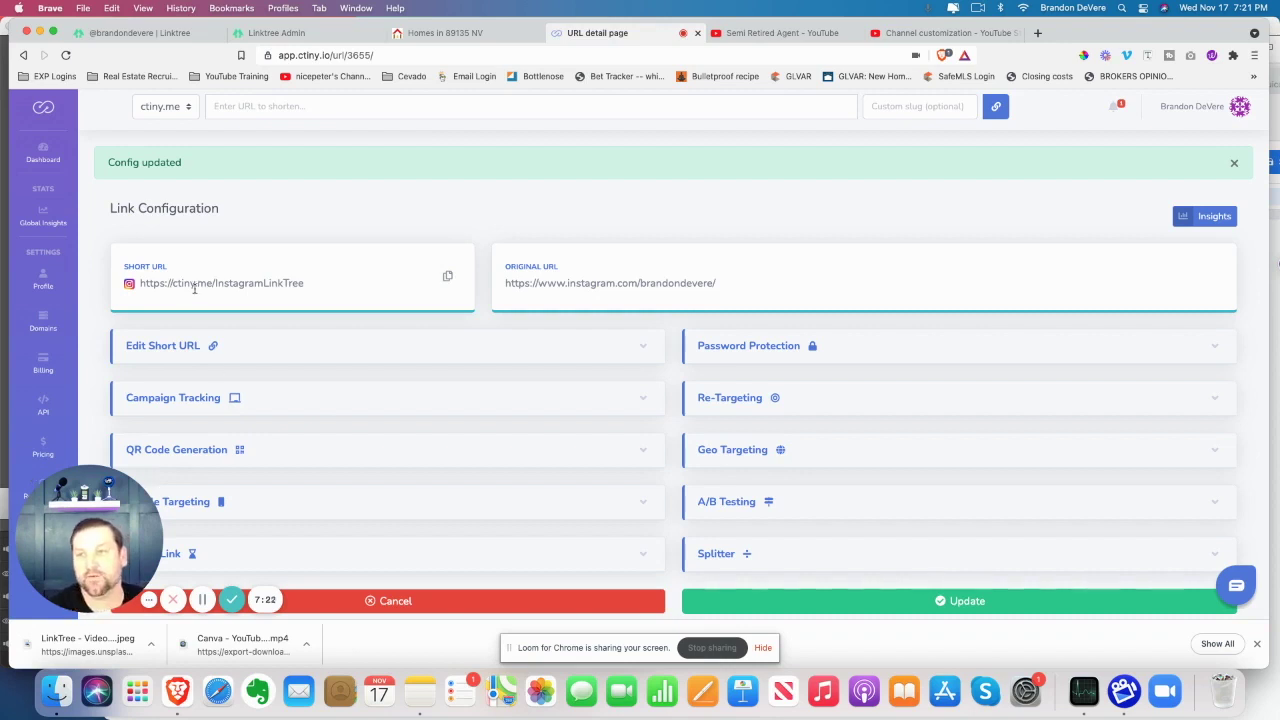
scroll(220, 280, "down", 1)
scroll(290, 318, "down", 1)
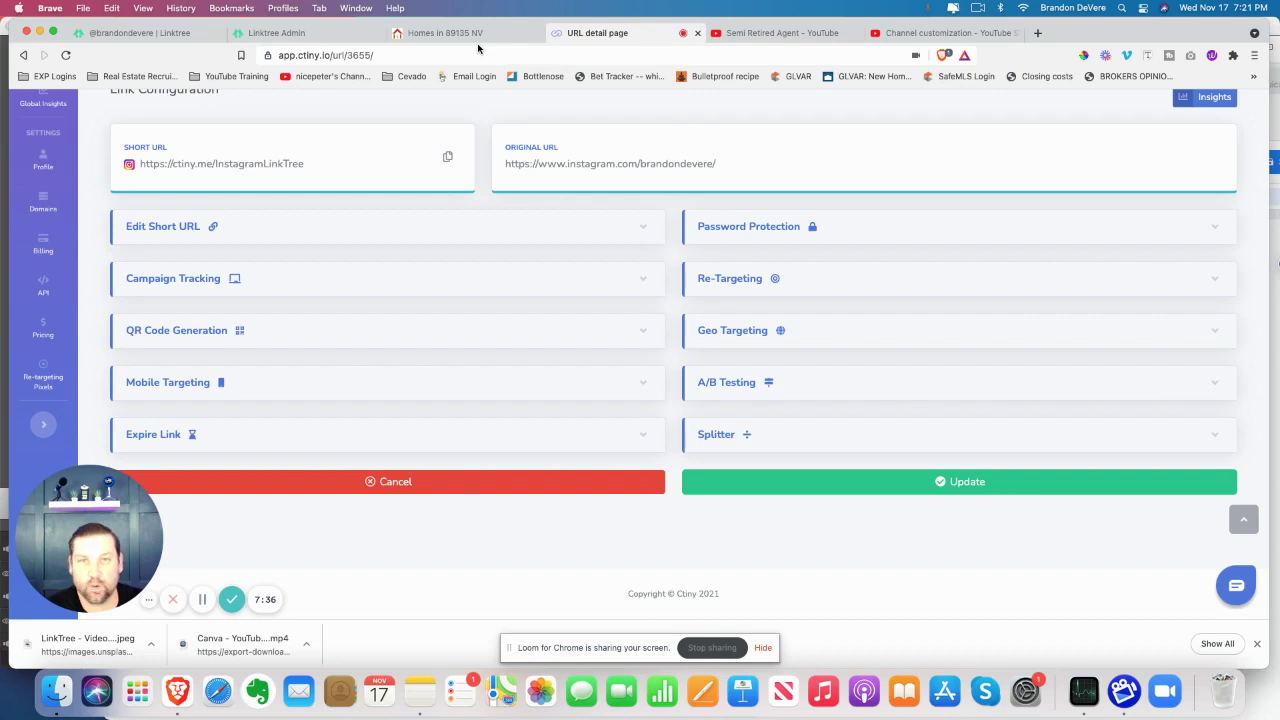
Check the existing public Linktree page, then open Appearance in the Linktree admin
left_click(329, 33)
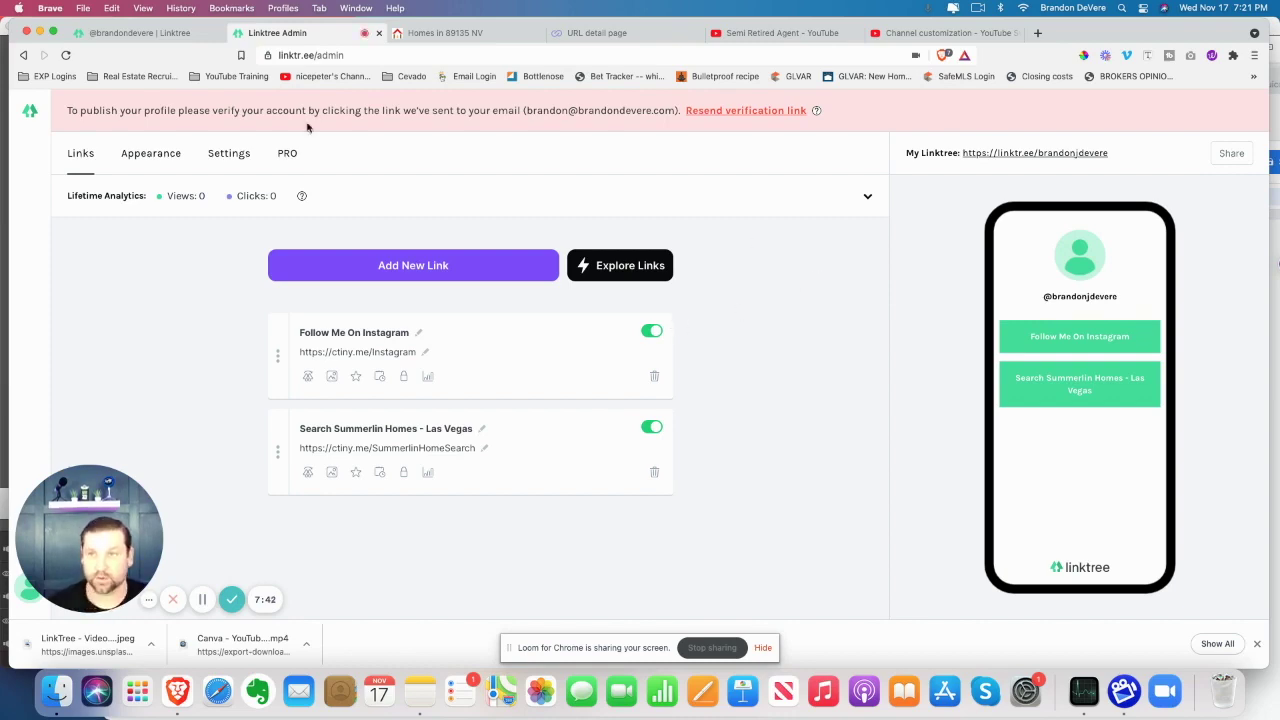
left_click(152, 36)
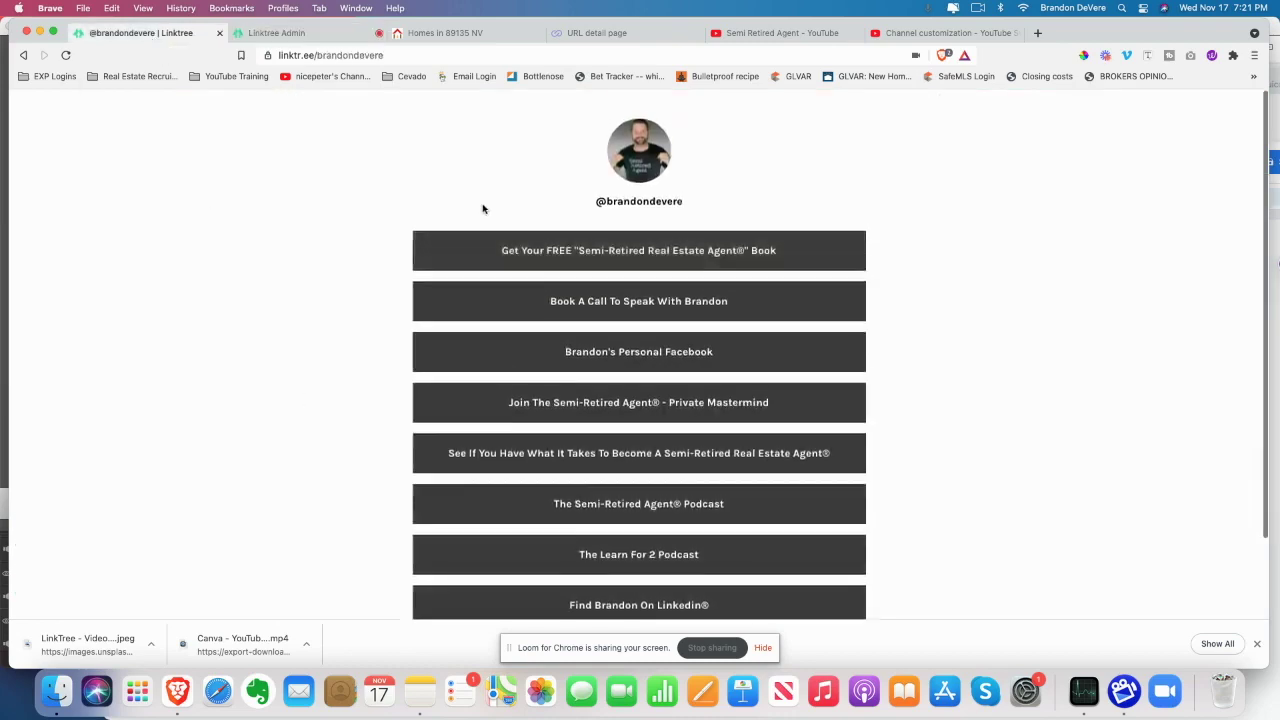
key("ctrl+shift+Tab")
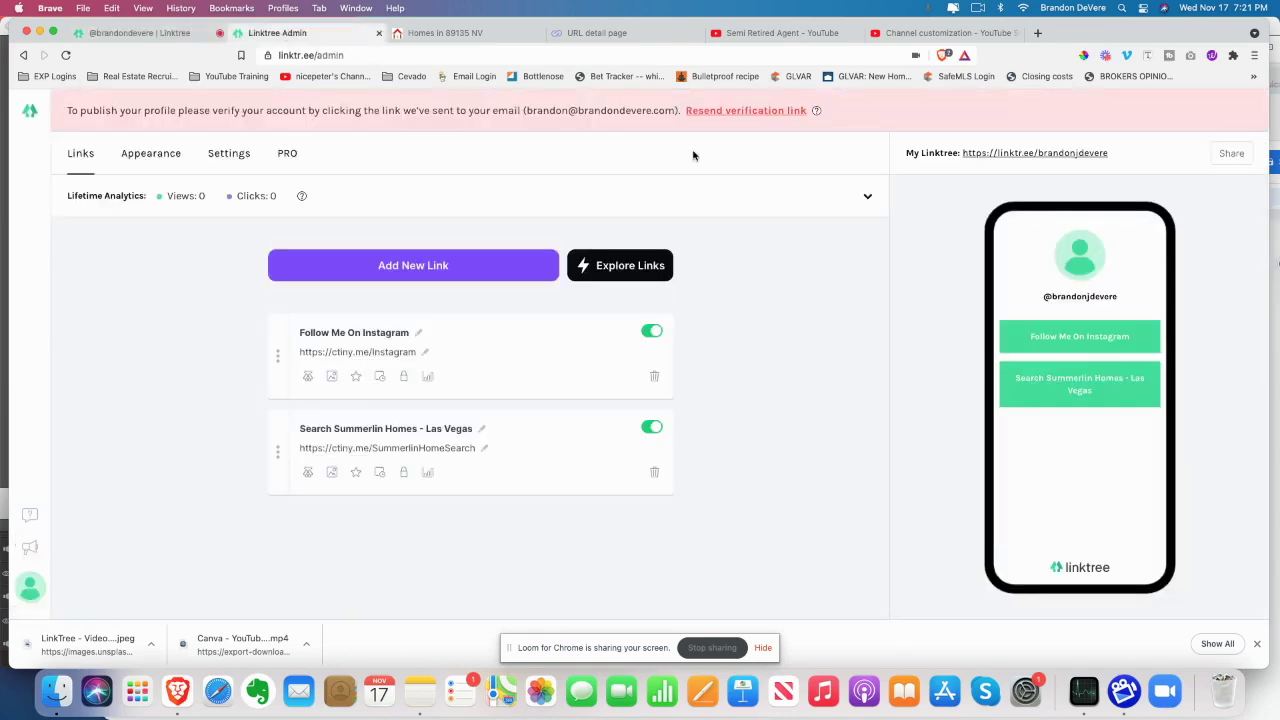
left_click(167, 158)
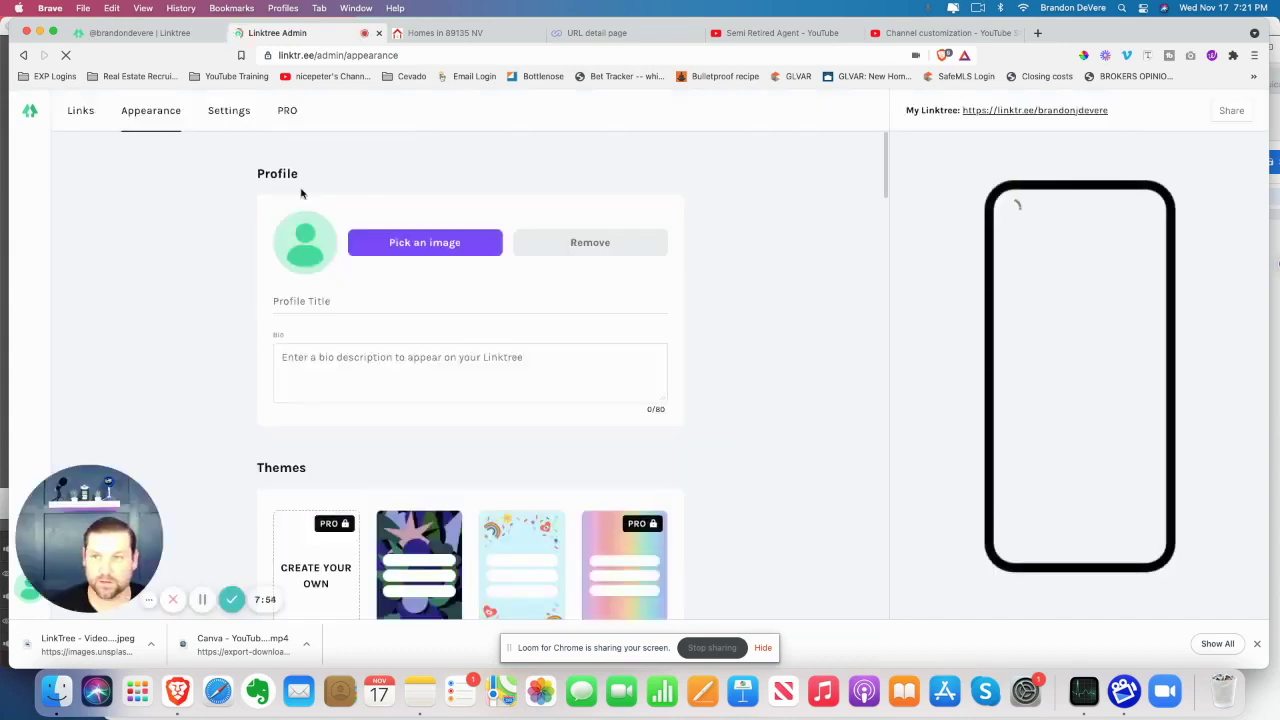
Upload the smiling man's photo, shift the crop up, and set it as the profile image
left_click(420, 286)
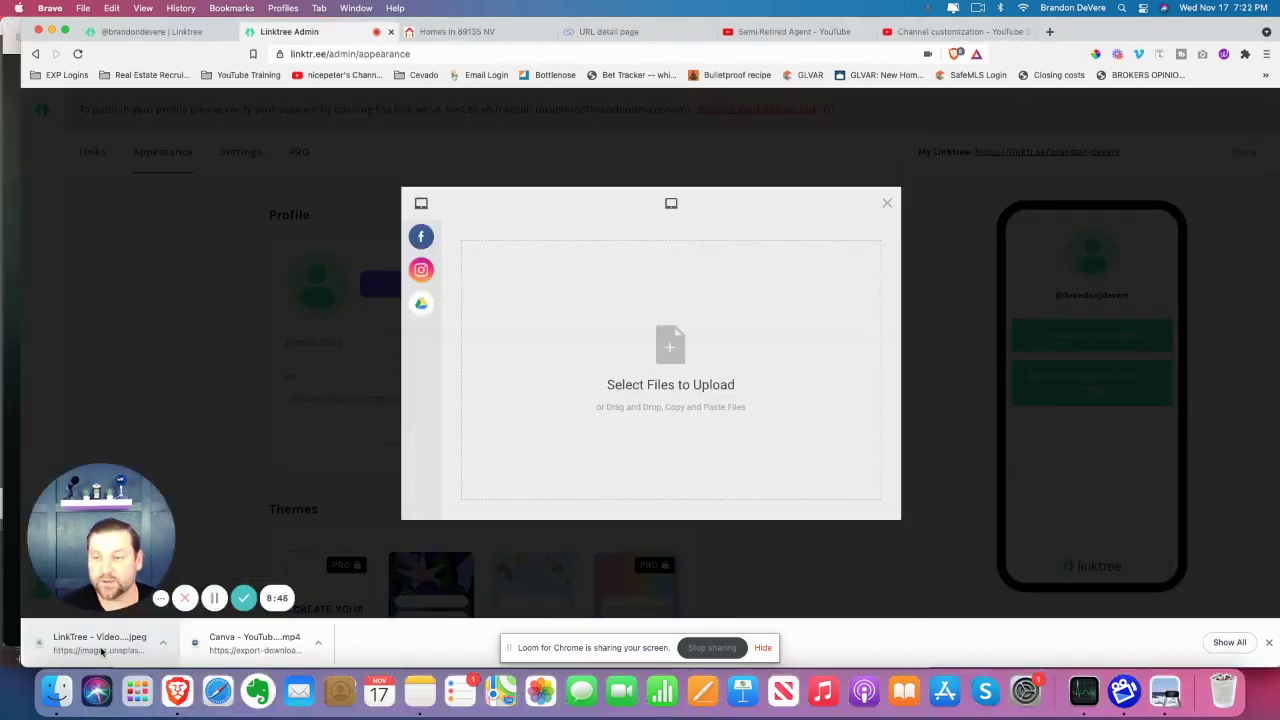
left_click_drag(100, 651, 630, 412)
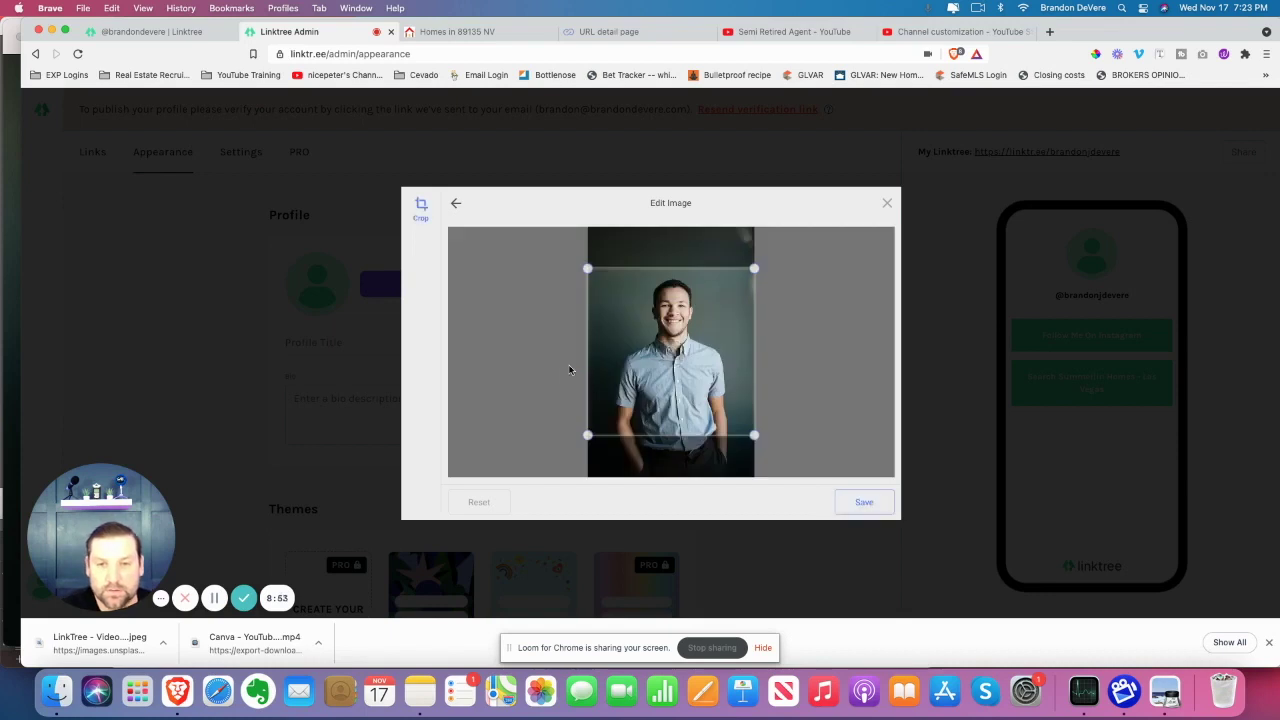
left_click_drag(683, 369, 684, 355)
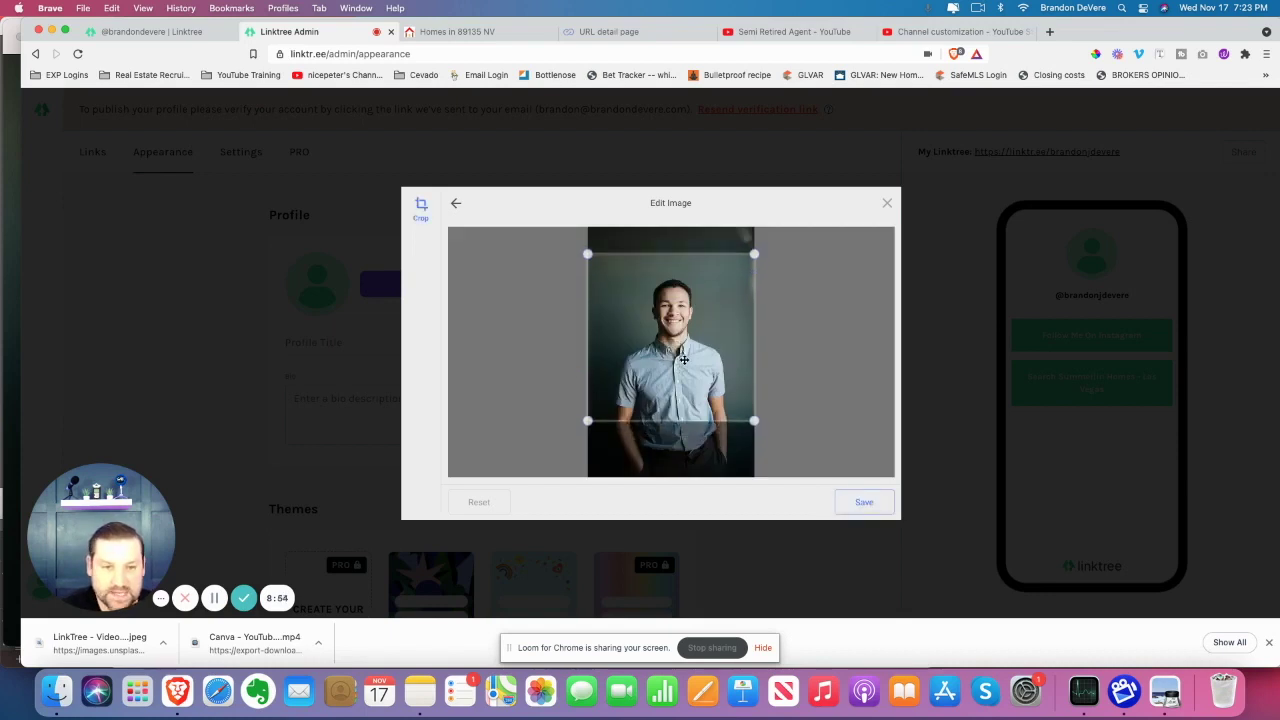
left_click(853, 502)
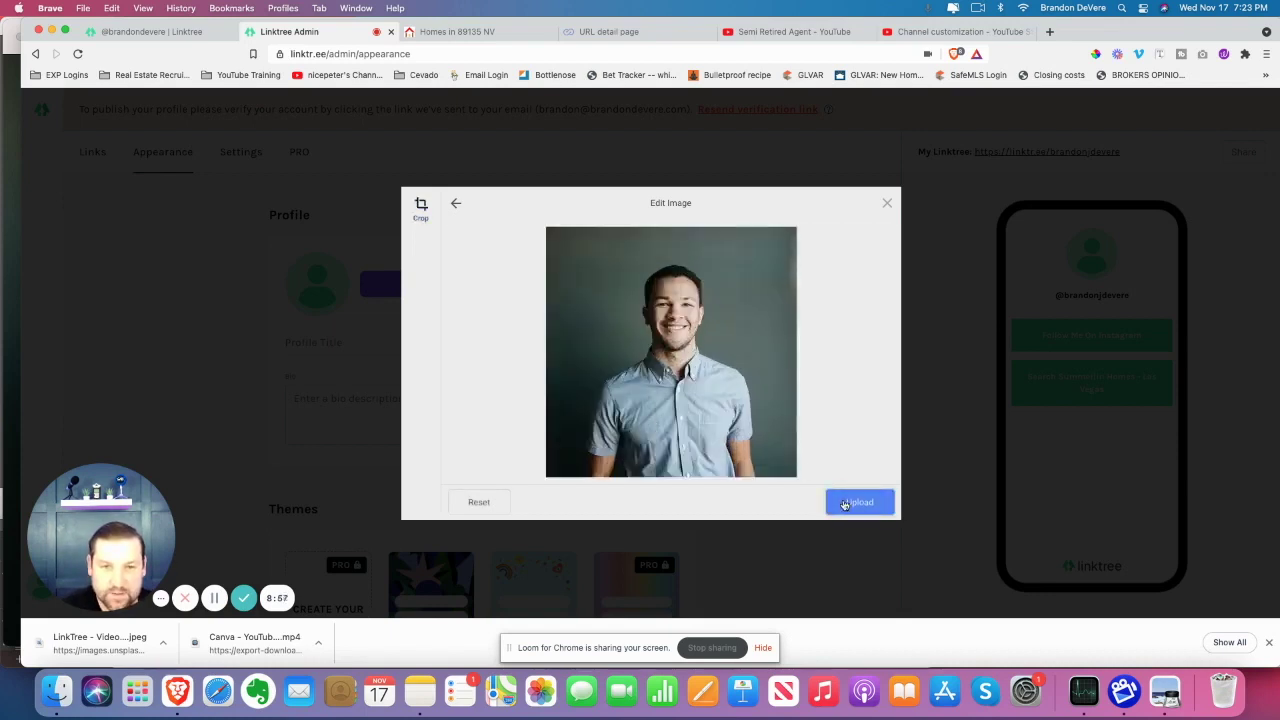
left_click(843, 503)
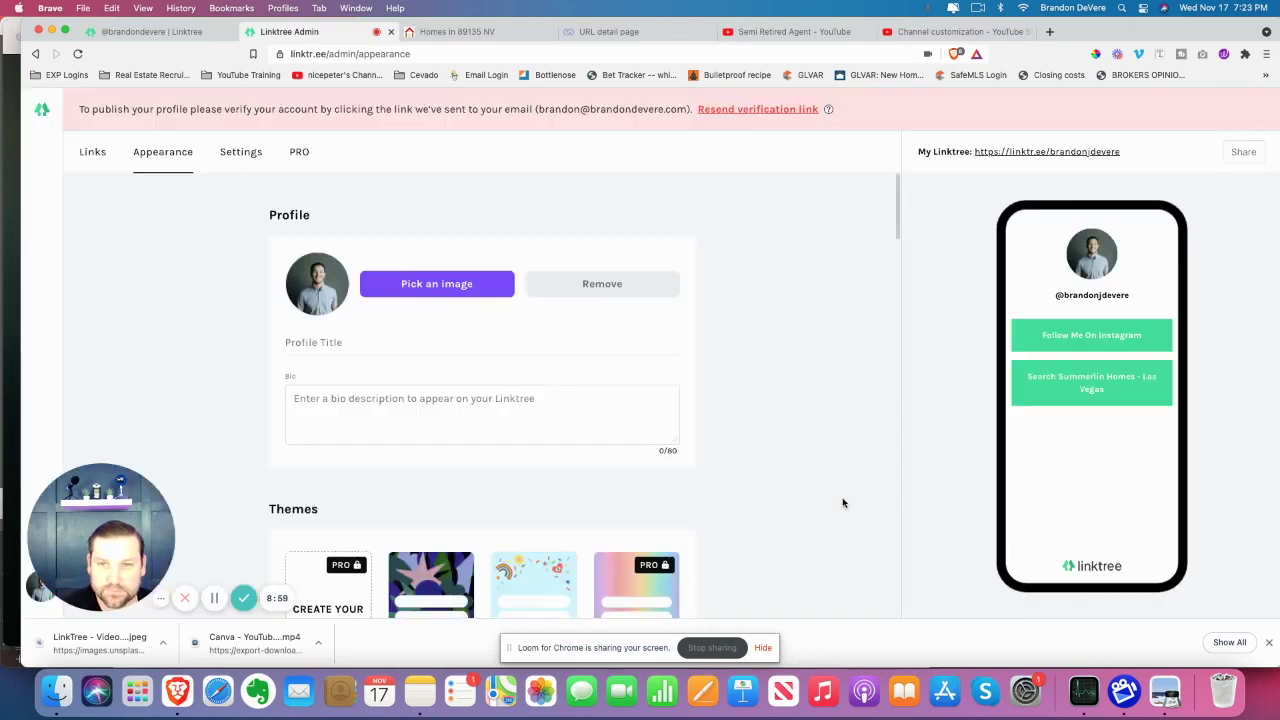
left_click(362, 346)
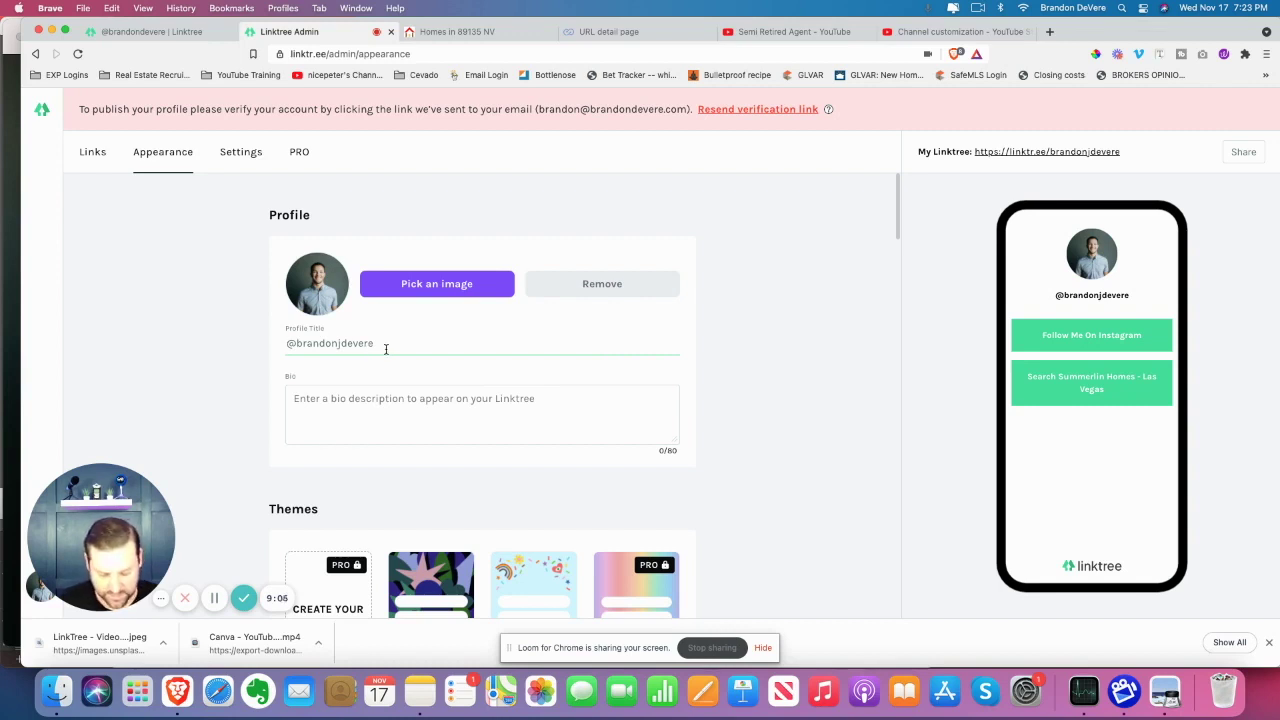
Enter the profile title 'Real Estate Agent Las Vegas' and the bio 'Bio here'
type("Real E")
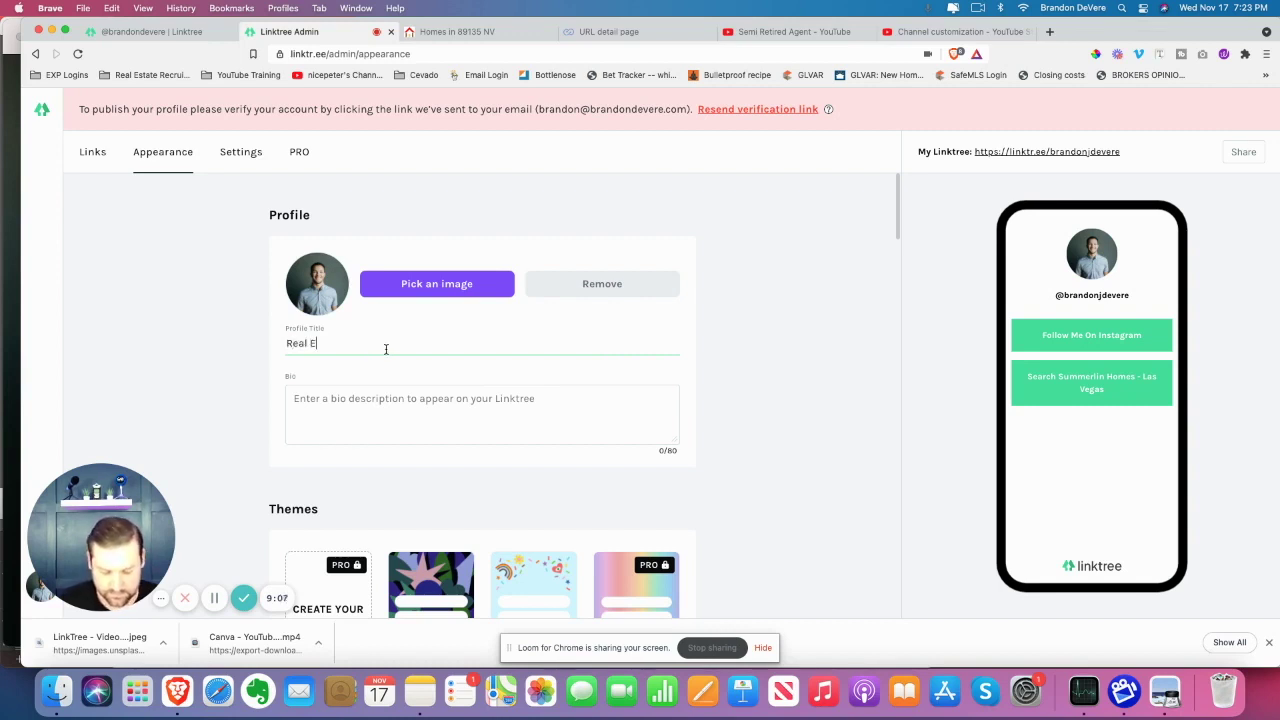
type("state Agent ")
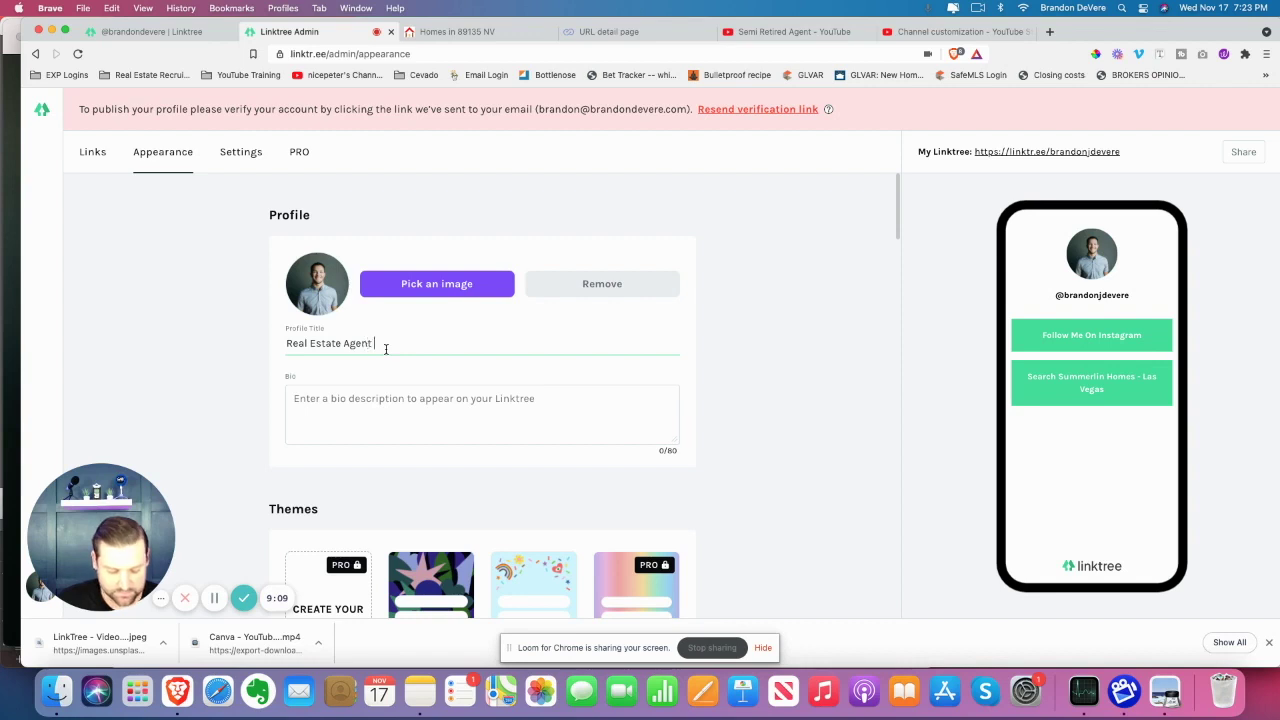
type("Las Vegas")
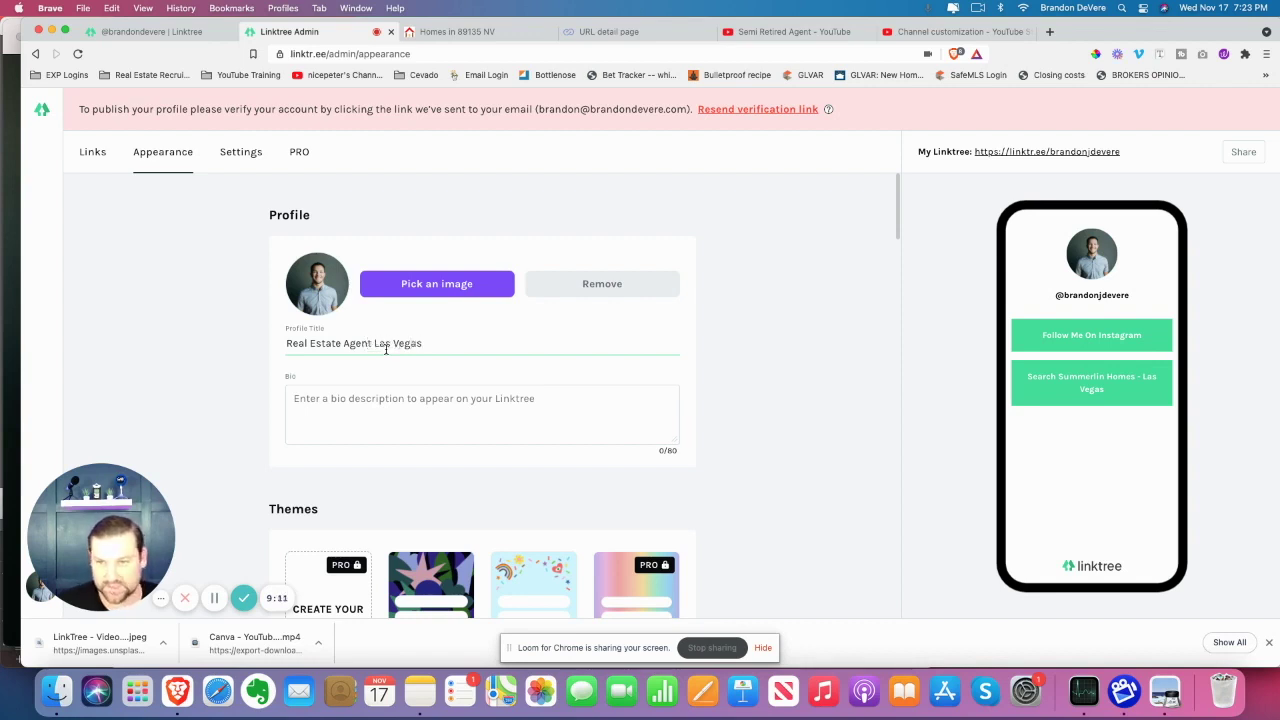
left_click(386, 400)
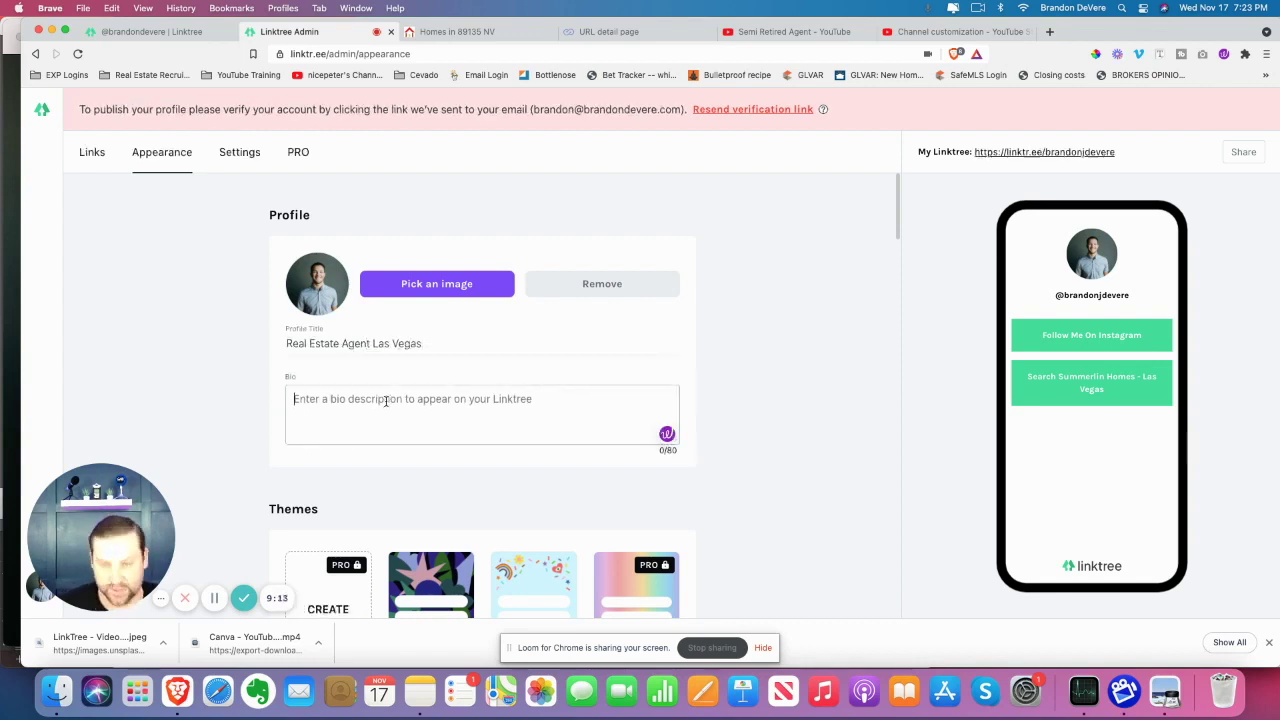
type("Bio here")
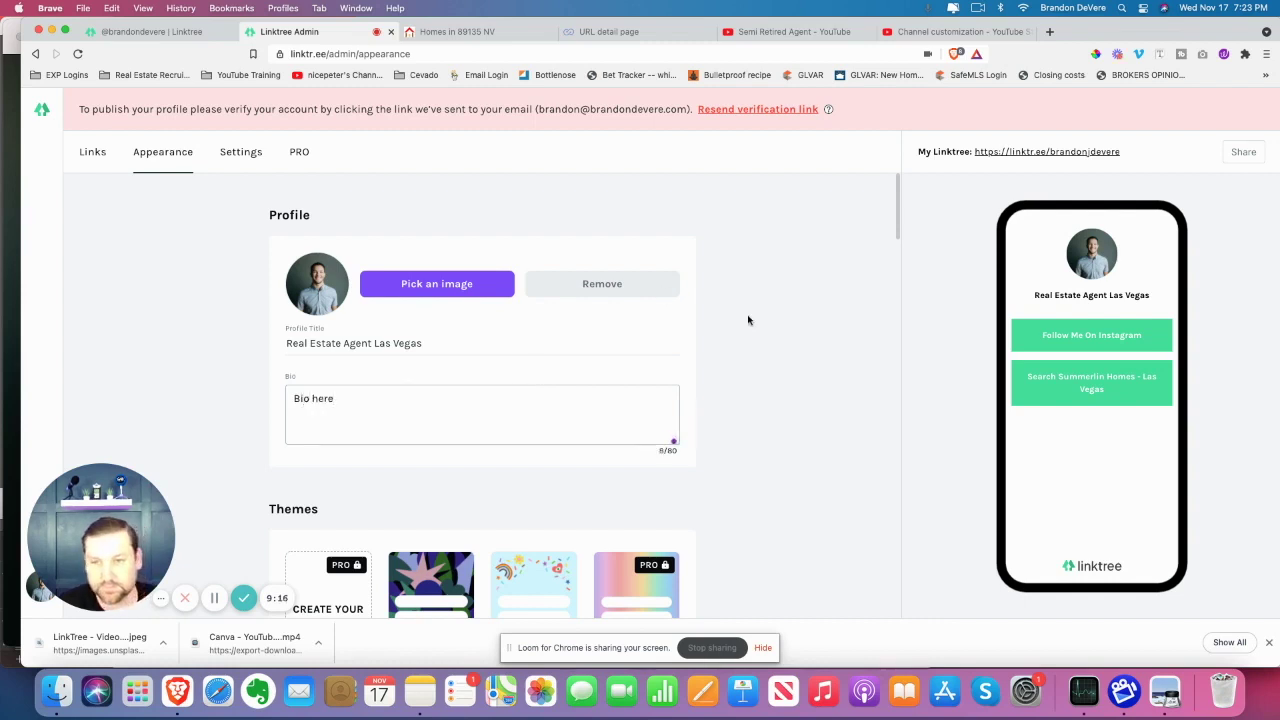
Apply the green Mint theme to the Linktree page
scroll(757, 329, "down", 6)
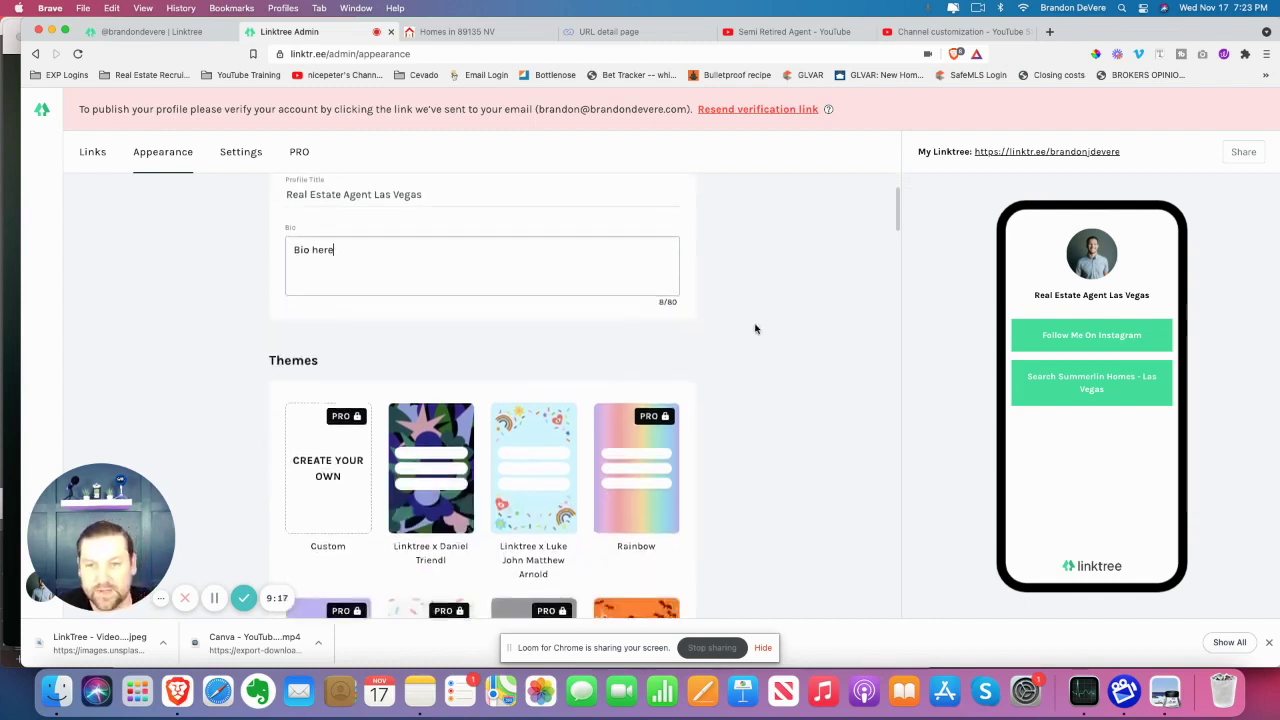
scroll(369, 250, "up", 2)
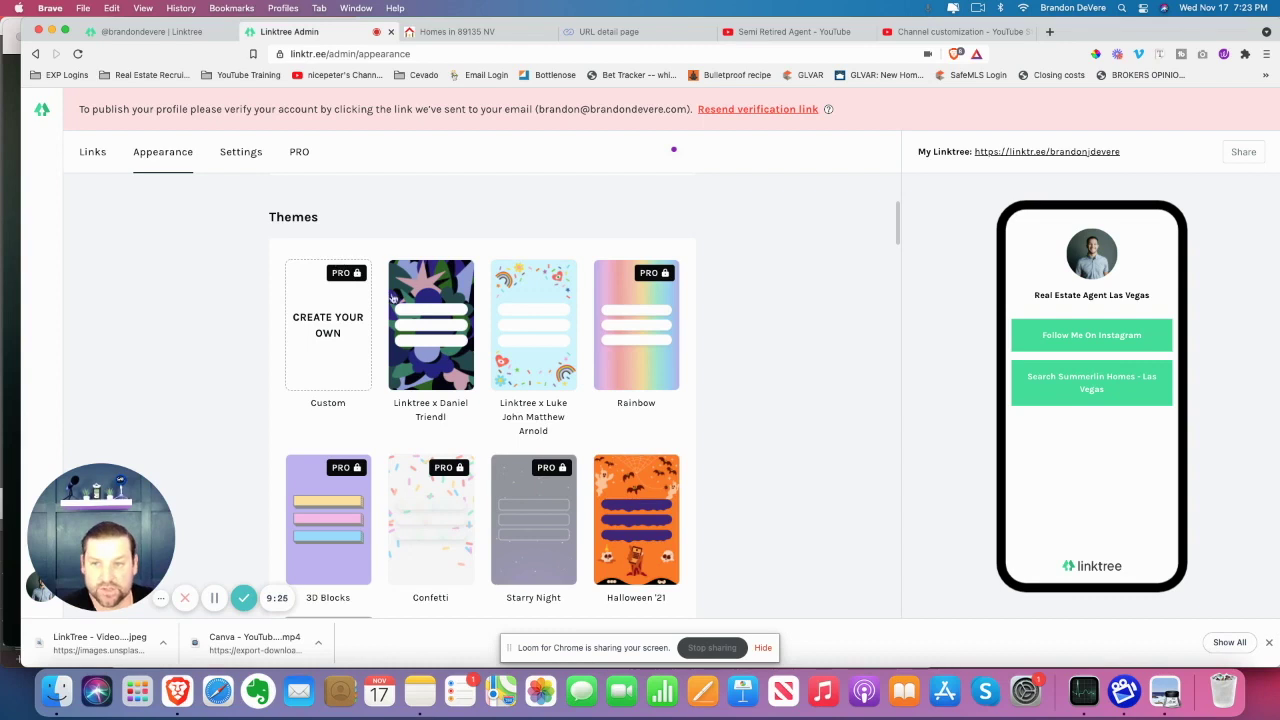
scroll(494, 380, "down", 5)
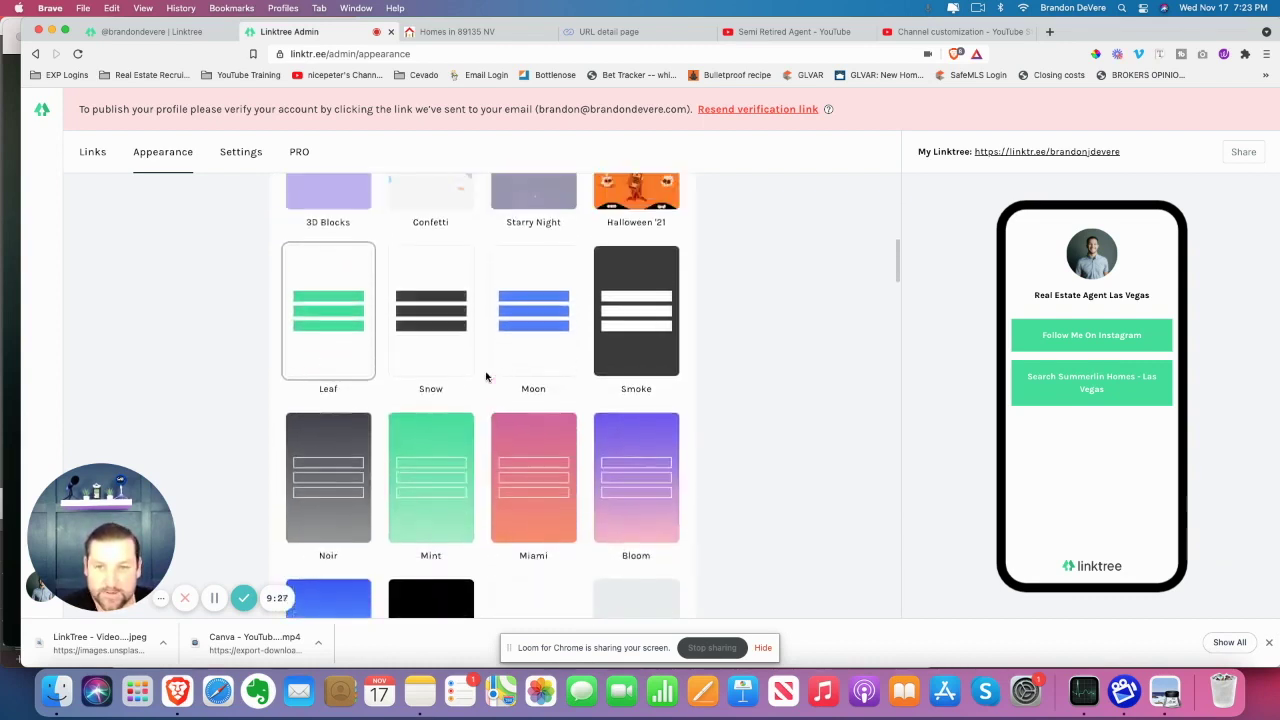
scroll(494, 380, "down", 1)
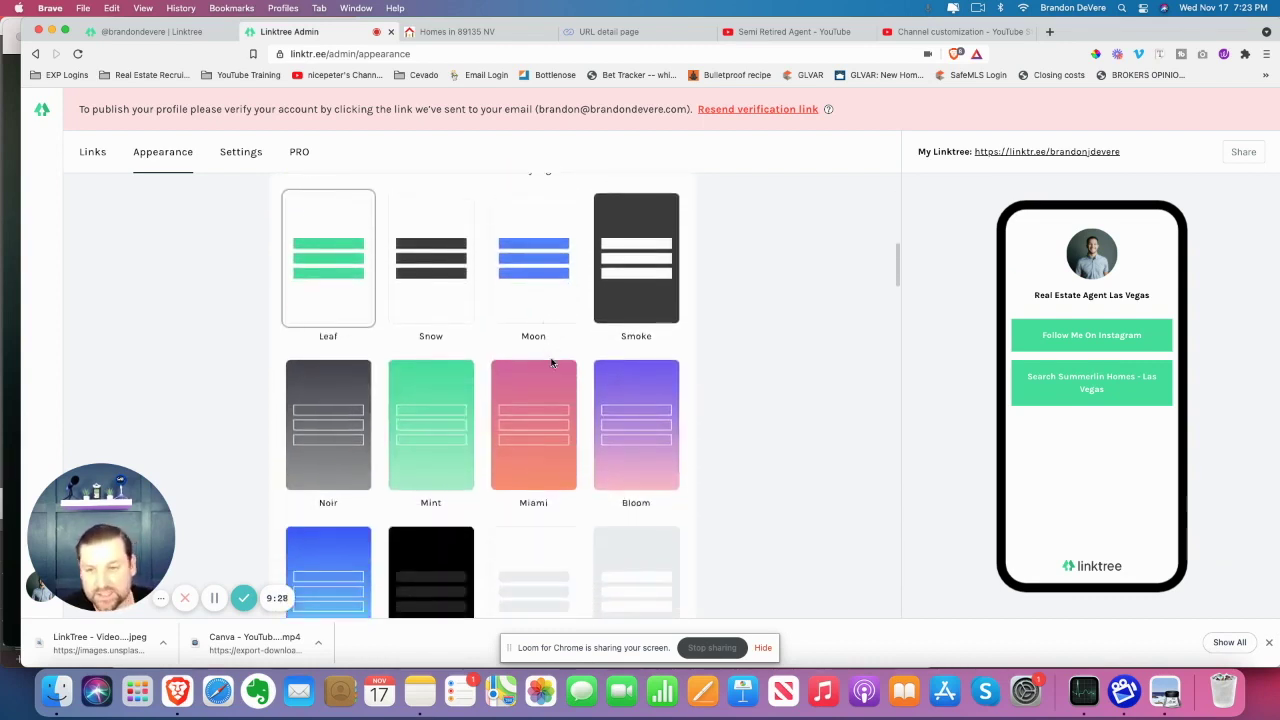
left_click(431, 410)
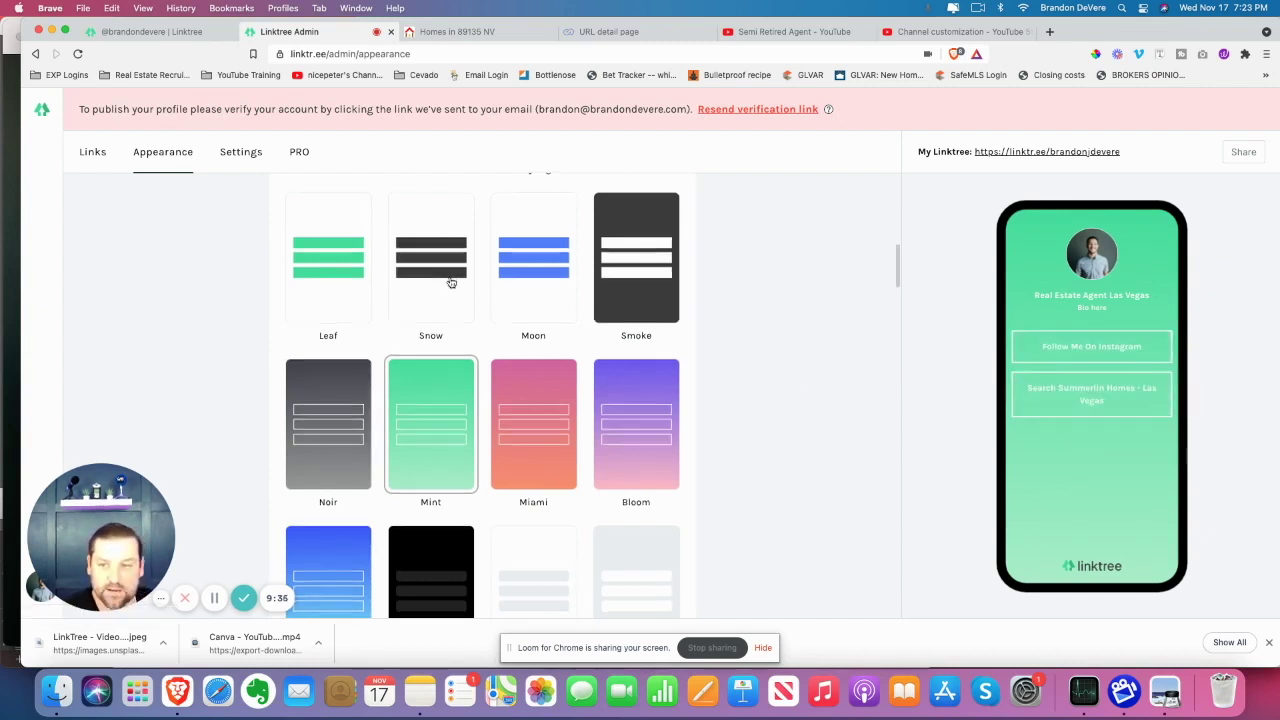
Look through the Appearance settings to review the Mint-themed page
scroll(700, 294, "down", 5)
scroll(722, 301, "down", 4)
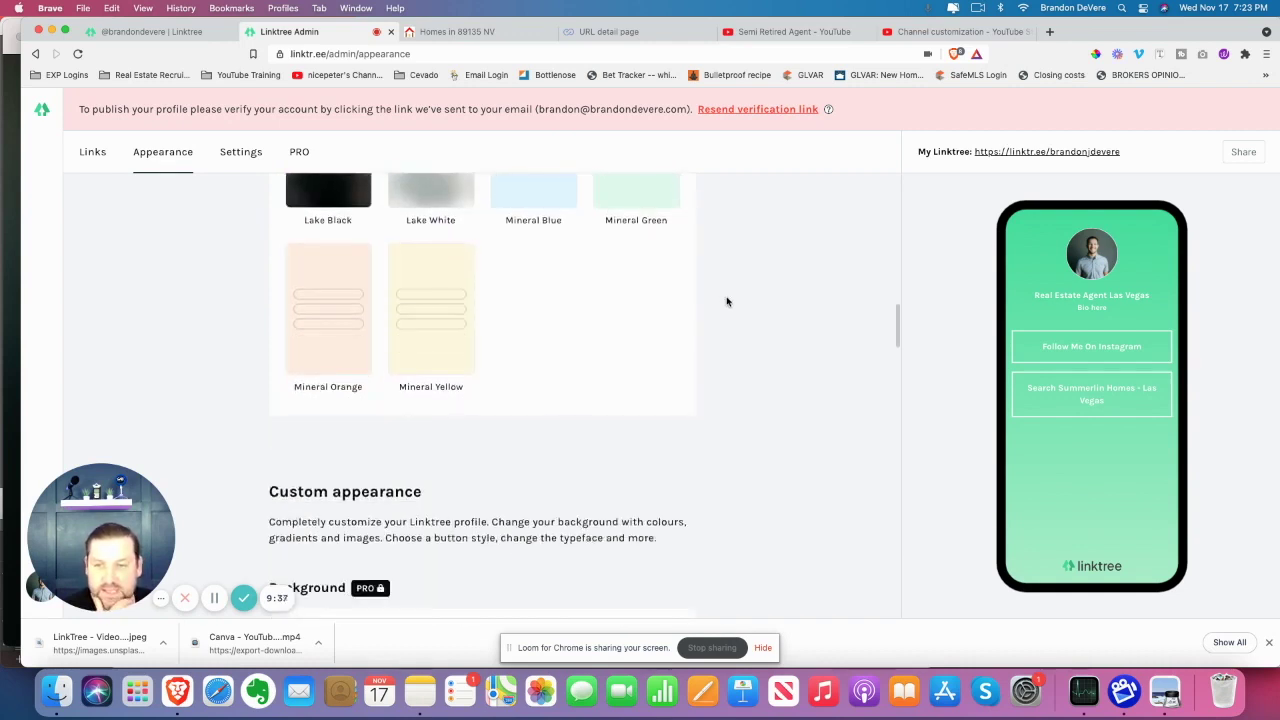
scroll(671, 322, "down", 3)
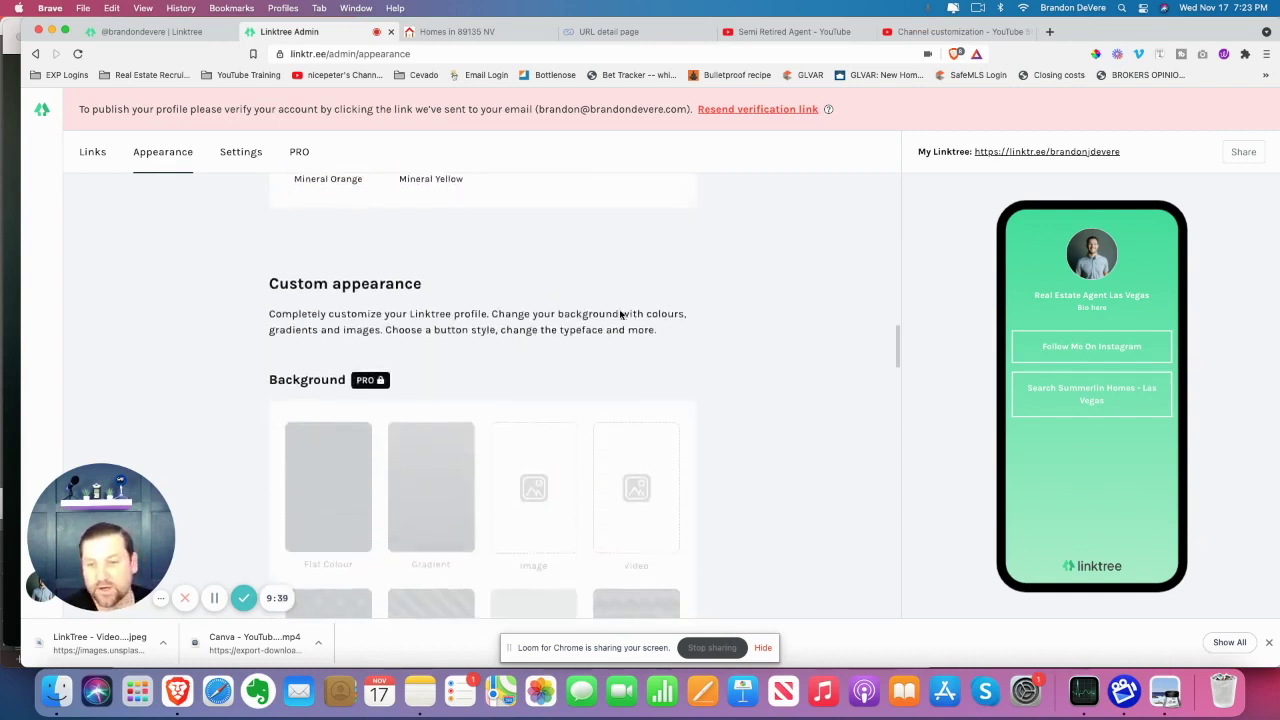
scroll(500, 417, "up", 10)
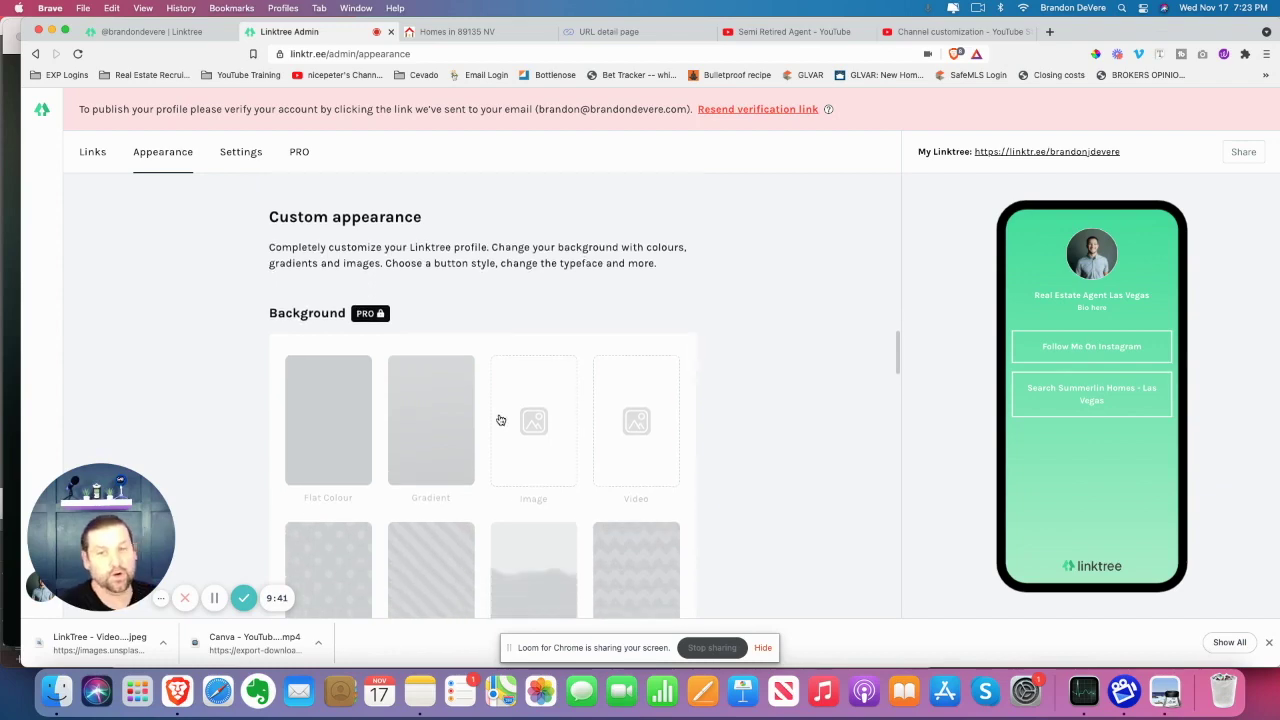
scroll(717, 363, "up", 5)
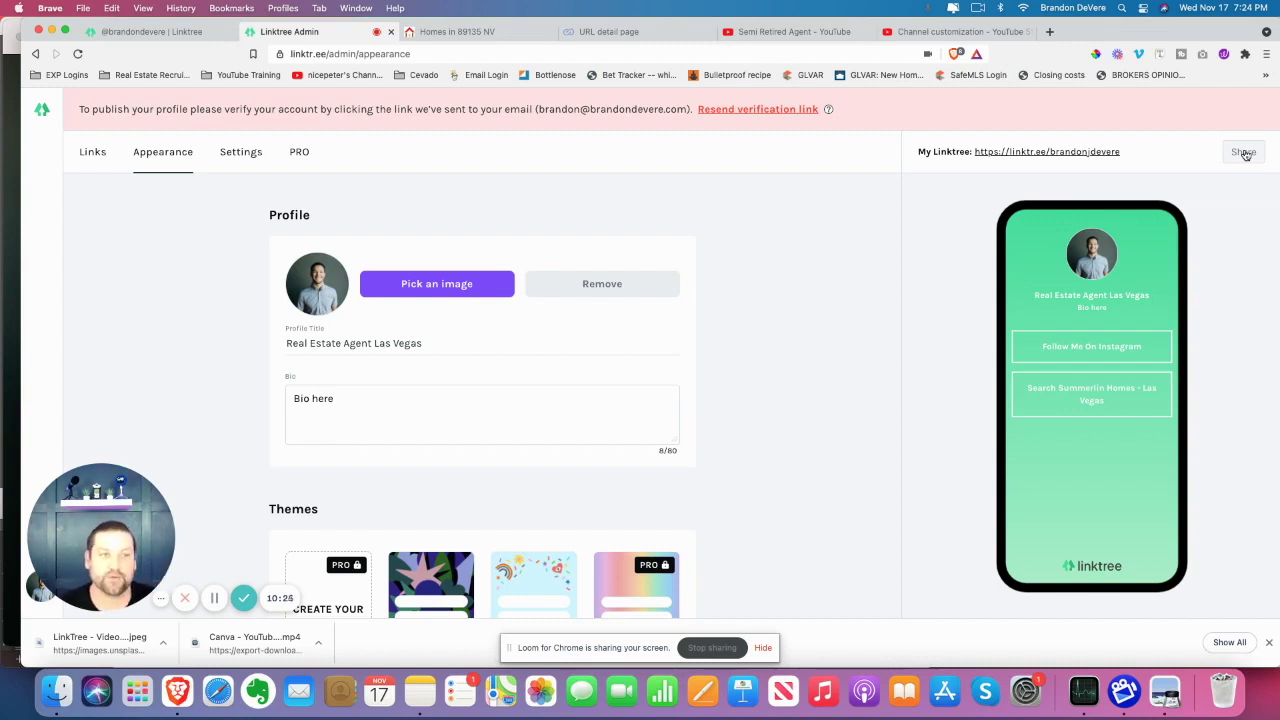
left_click(1243, 153)
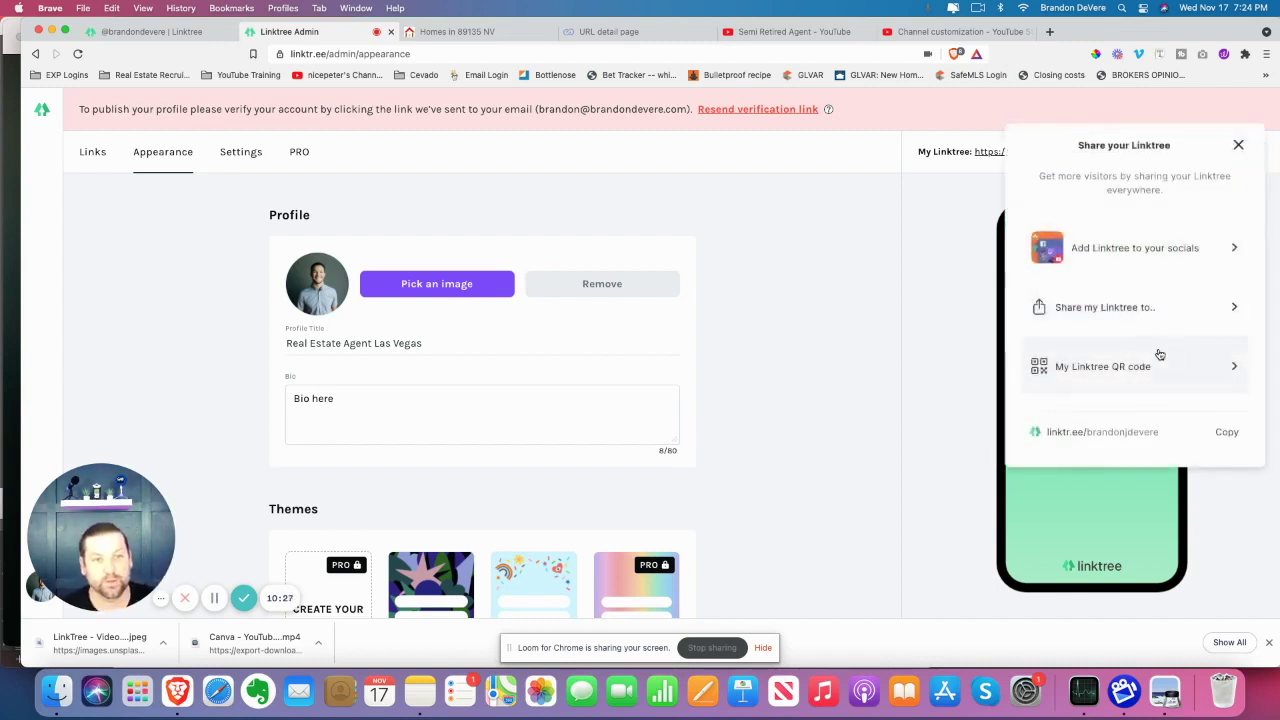
left_click(1176, 378)
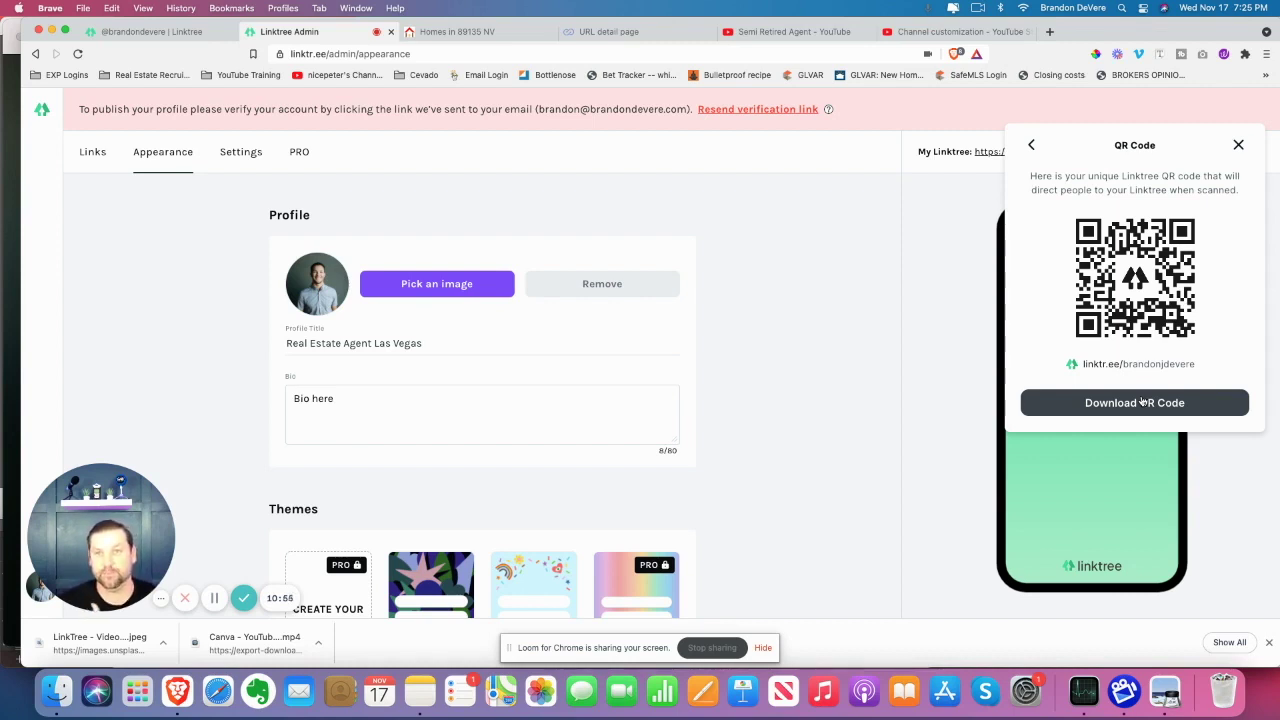
left_click(1239, 145)
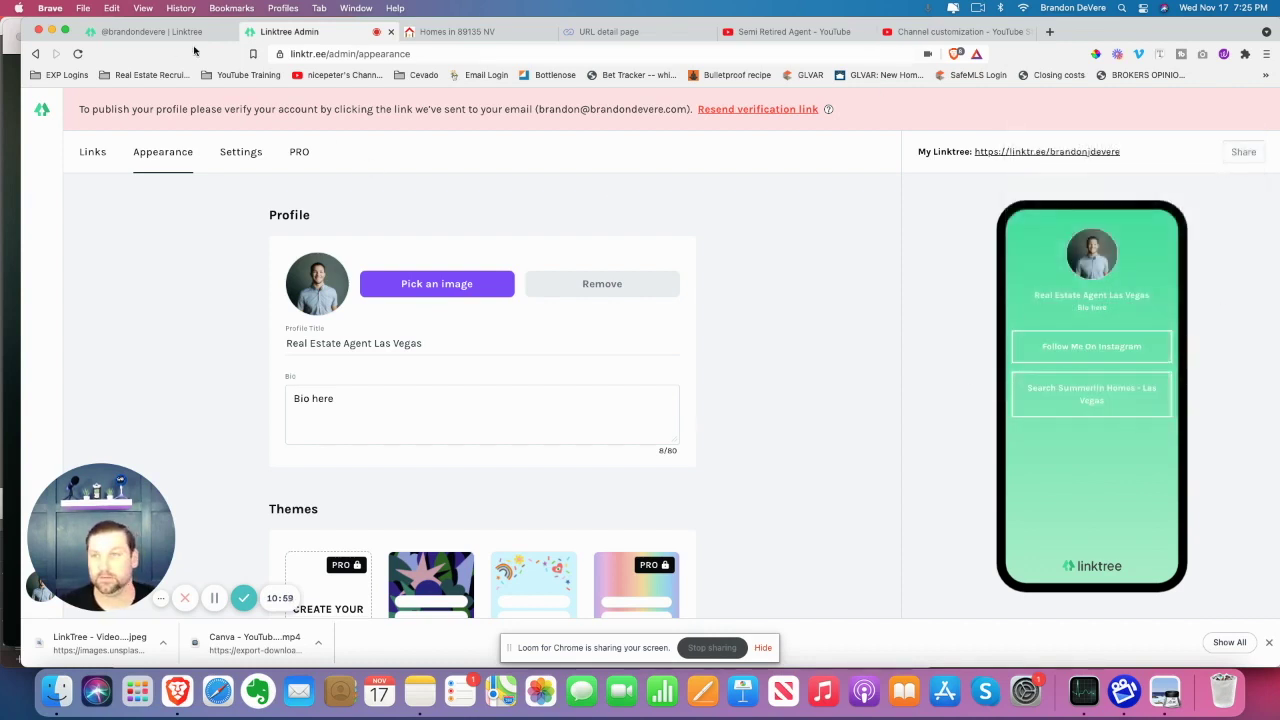
View the established public Linktree profile and look over its eight dark link buttons
left_click(160, 32)
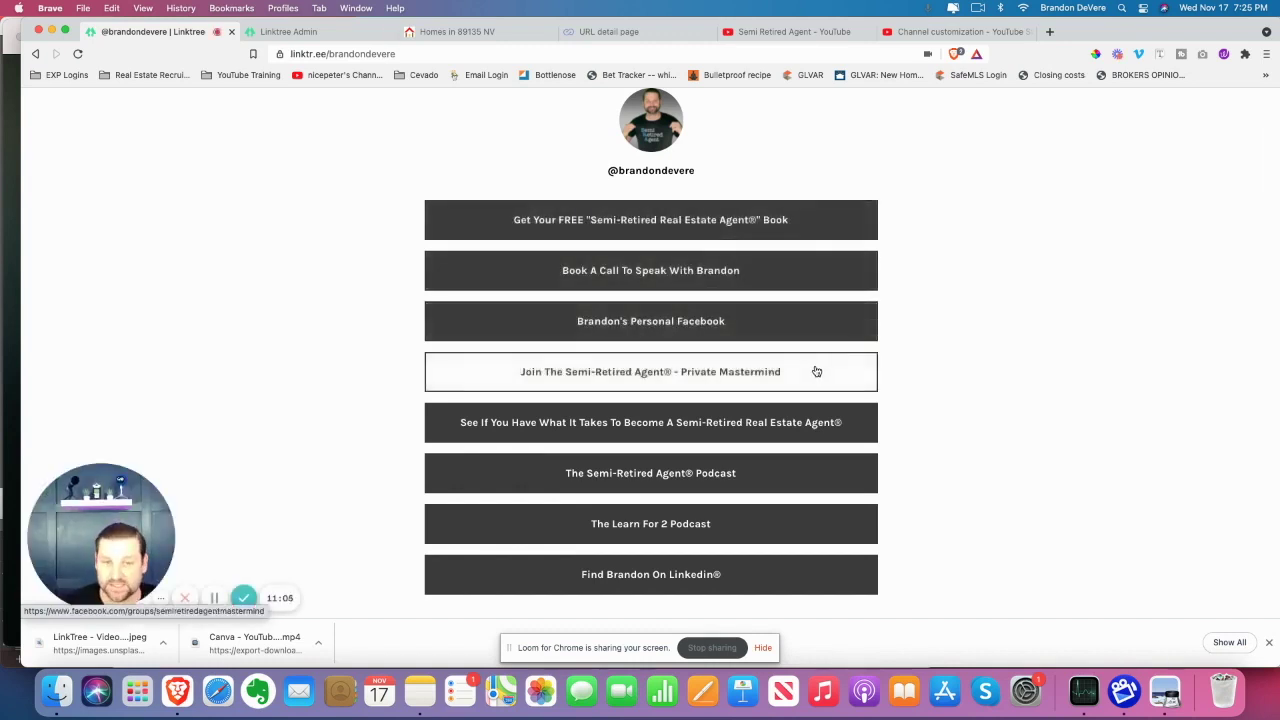
scroll(787, 498, "down", 3)
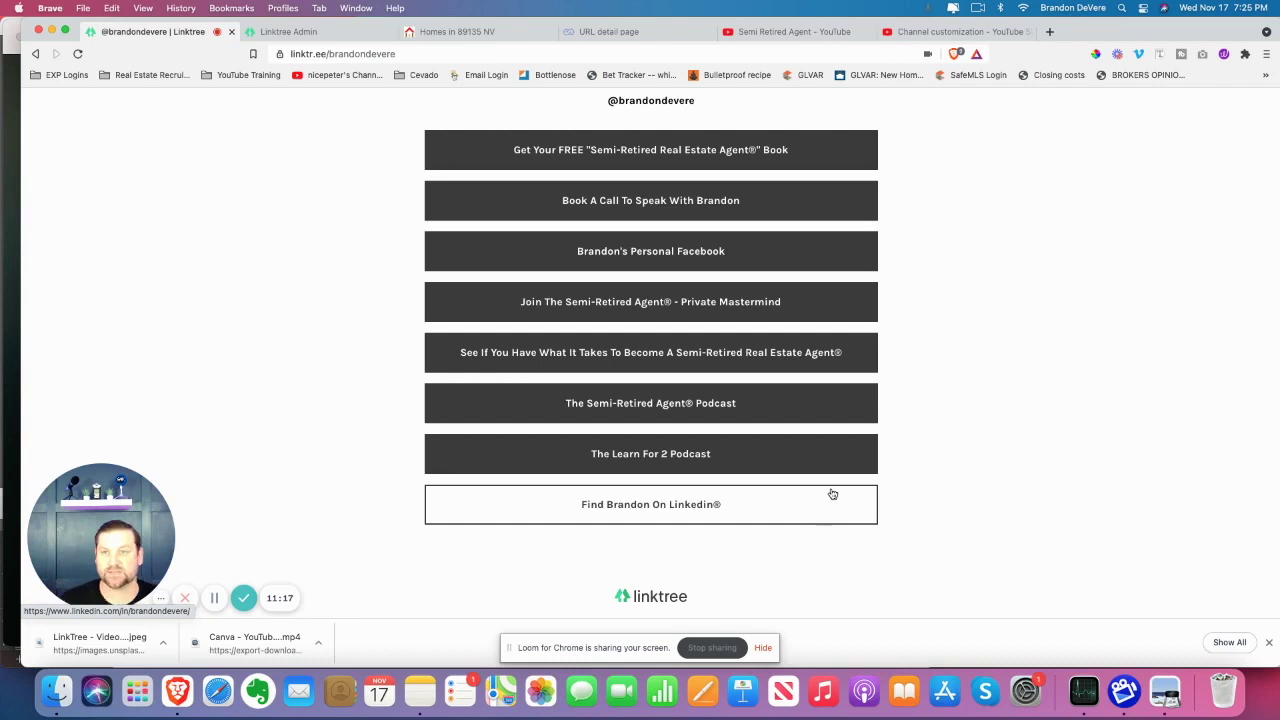
scroll(870, 465, "up", 2)
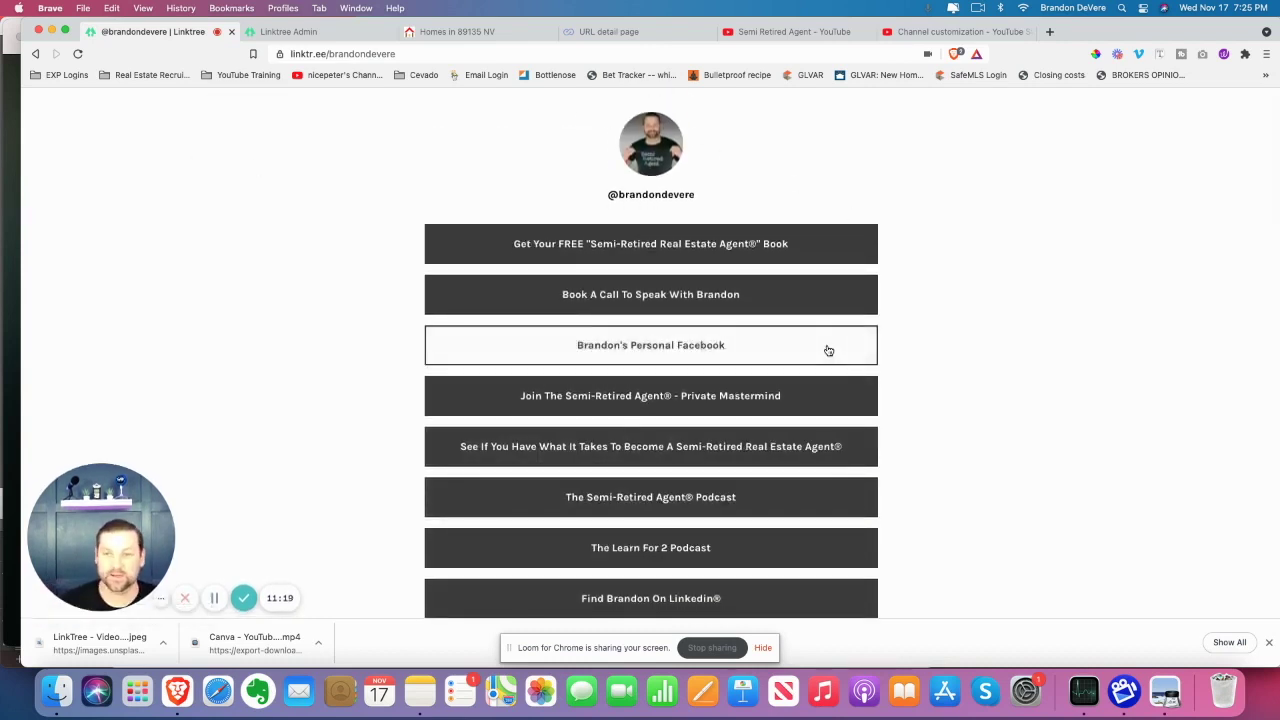